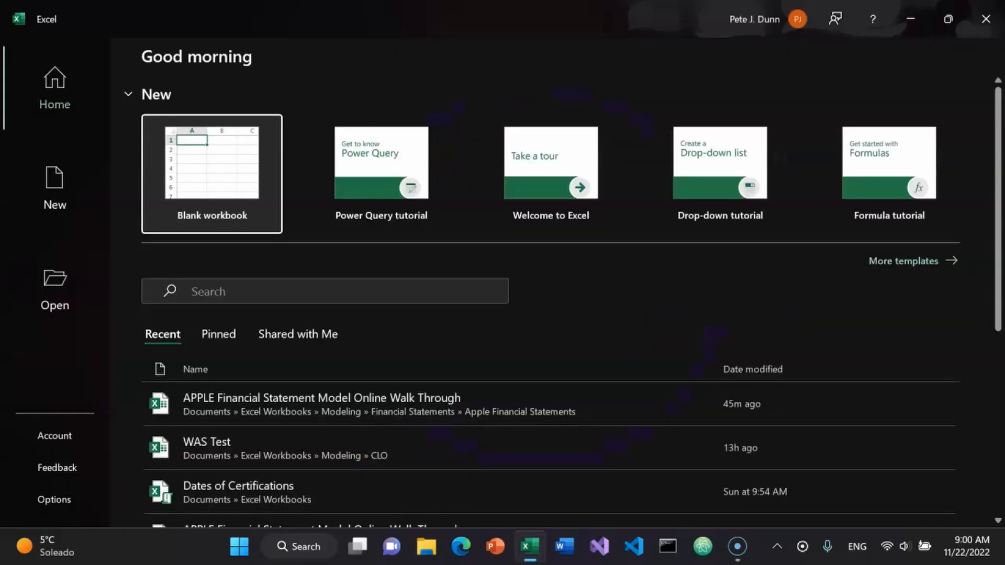
# Create a blank workbook and freeze the panes at cell B2
pyautogui.press('Return')
pyautogui.click(95, 264)
pyautogui.hotkey('alt', 'w')
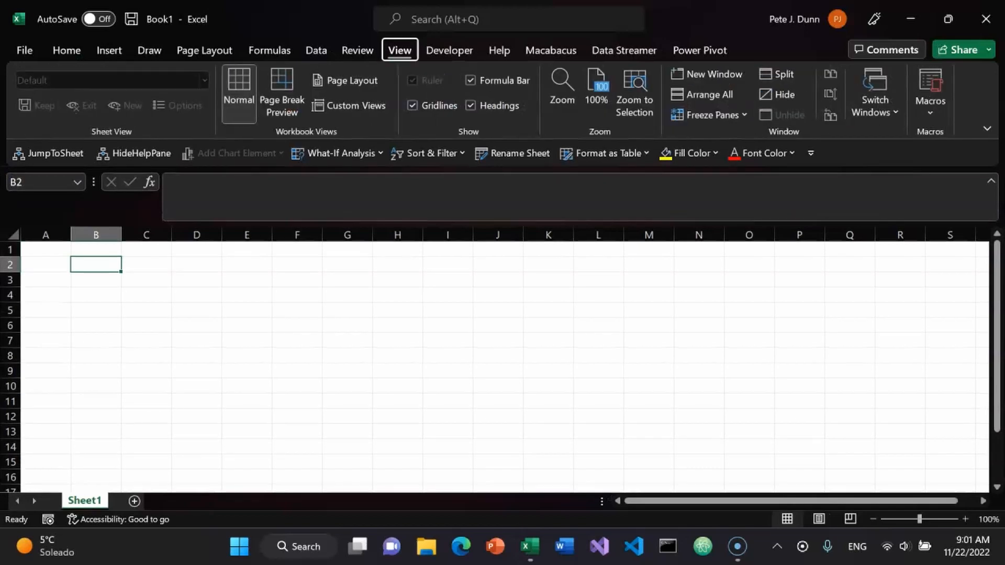
pyautogui.press('f')
pyautogui.press('f')
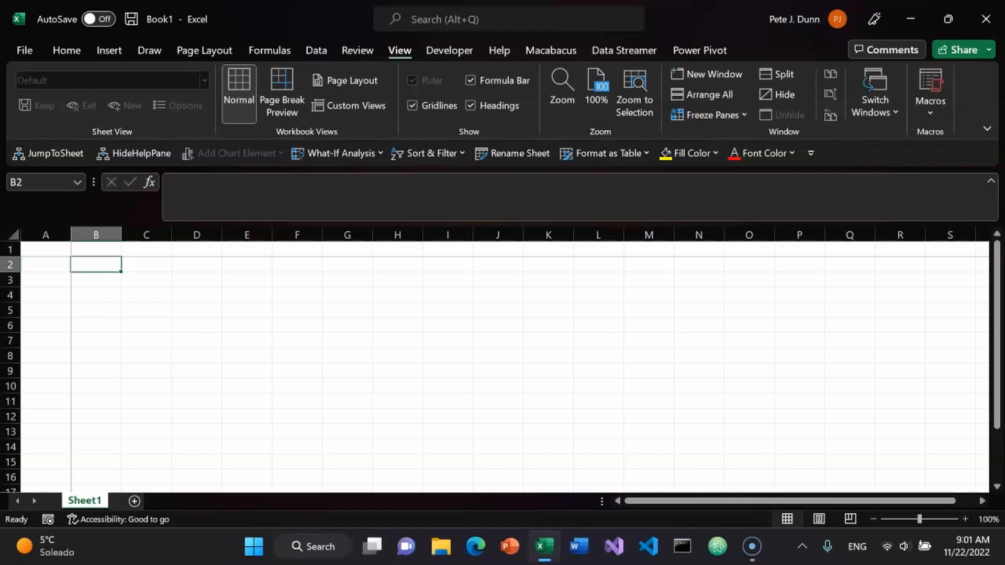
# Turn off the gridlines on the sheet
pyautogui.press('alt')
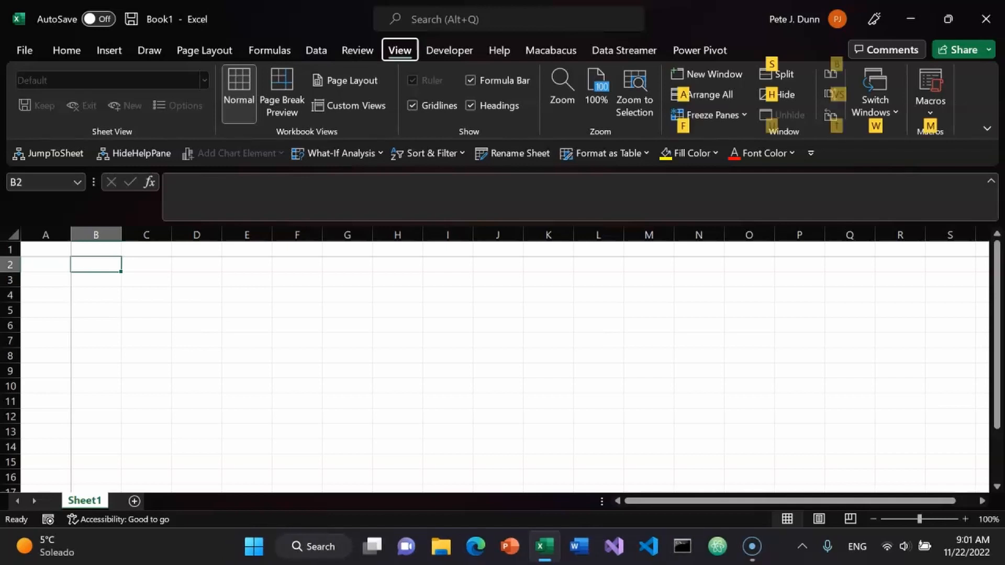
pyautogui.press('w')
pyautogui.press('v')
pyautogui.press('g')
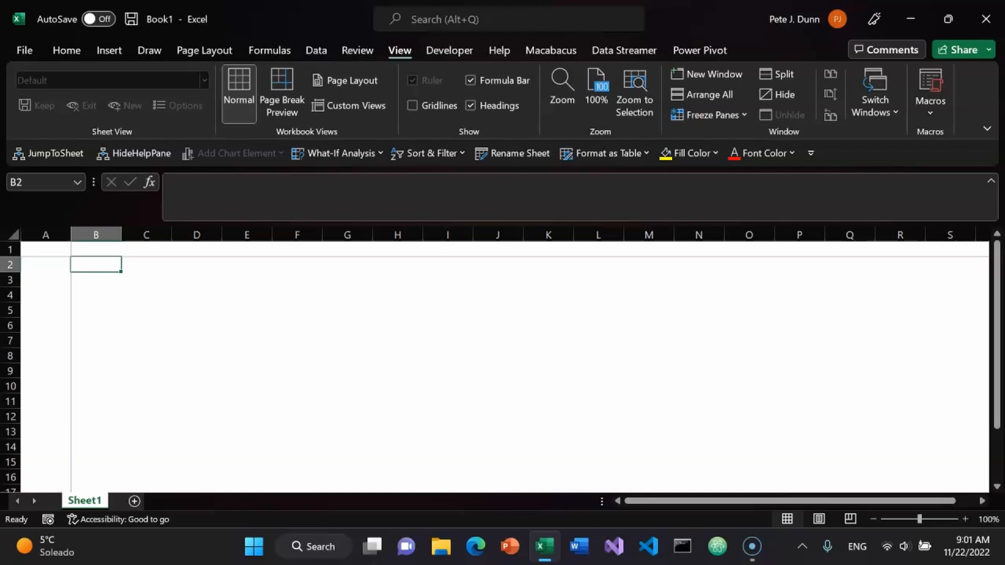
# Rename Sheet1 as macabacus
pyautogui.hotkey('alt', 'h')
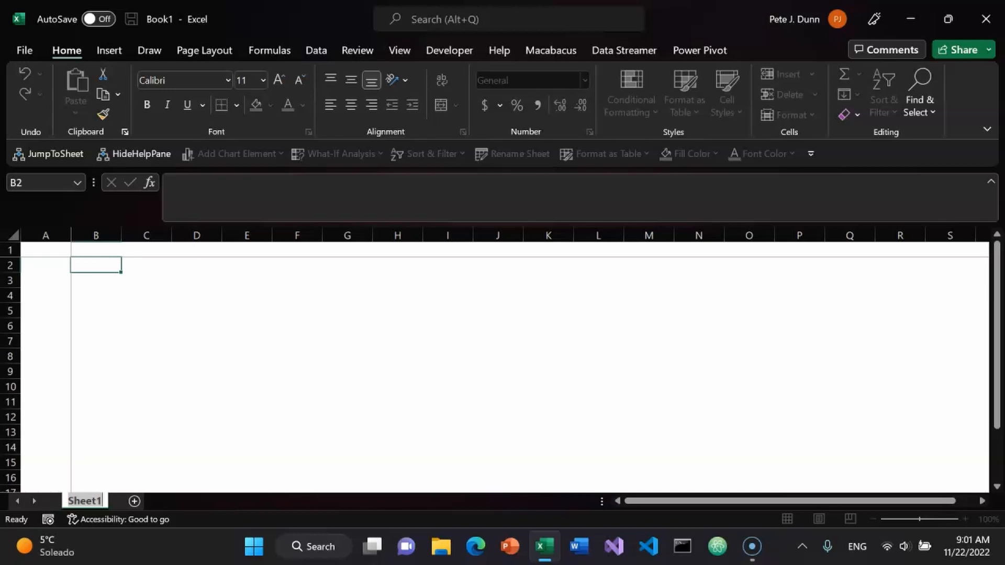
pyautogui.write('macabacus')
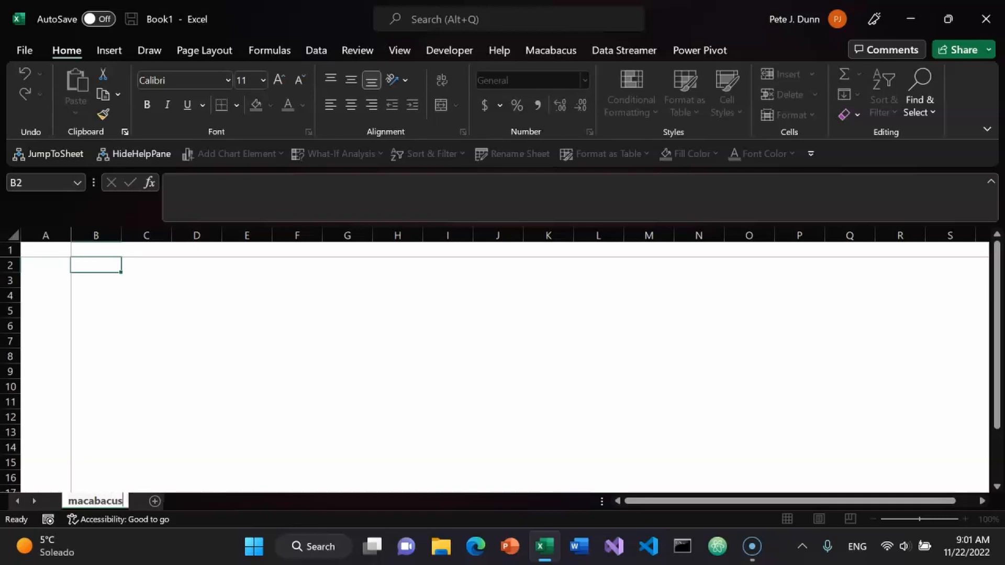
pyautogui.press('Return')
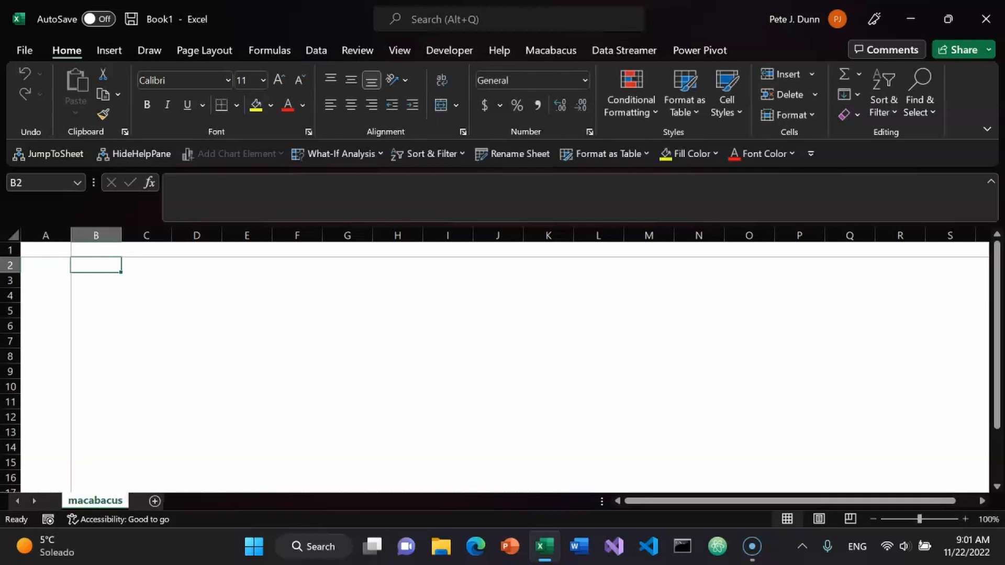
# Enter the row labels Revenue, COGS and Gross Margin in cells A1 to A3
pyautogui.press('Left')
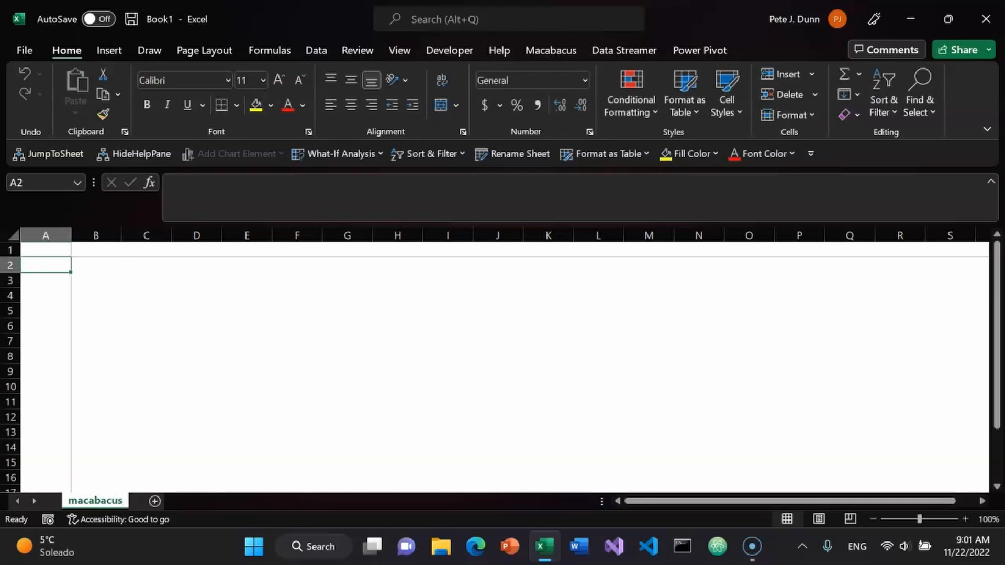
pyautogui.press('Up')
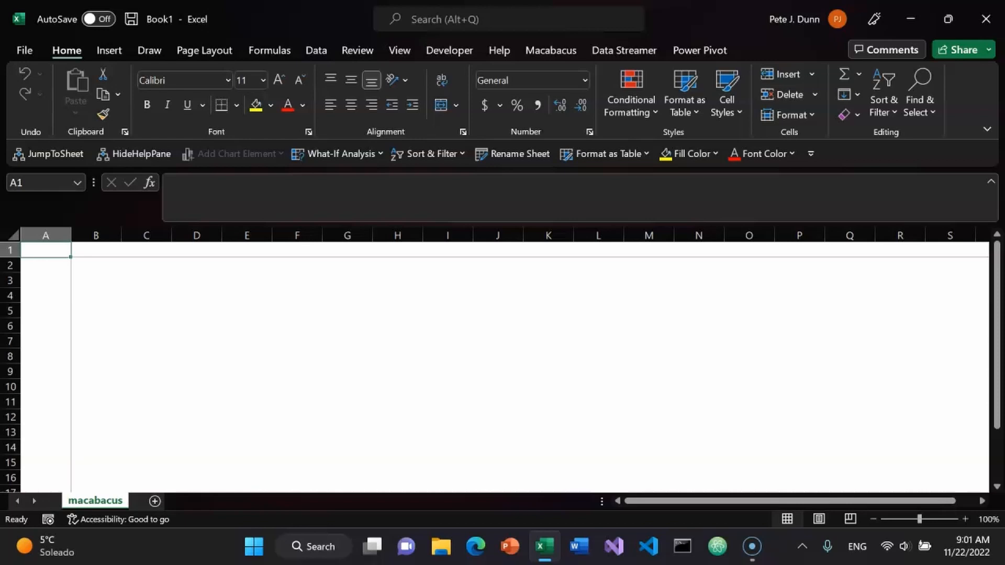
pyautogui.write('Revenue')
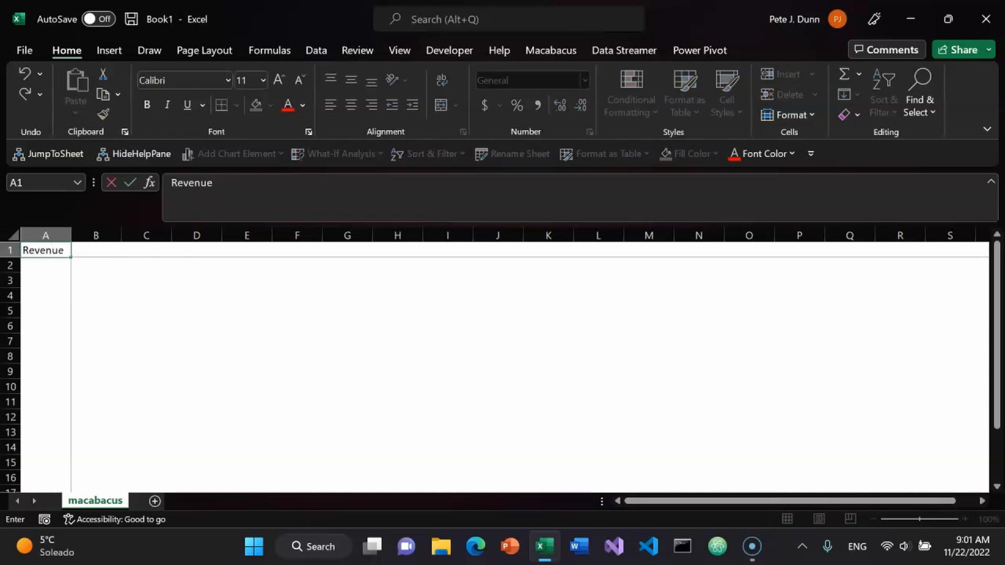
pyautogui.press('Return')
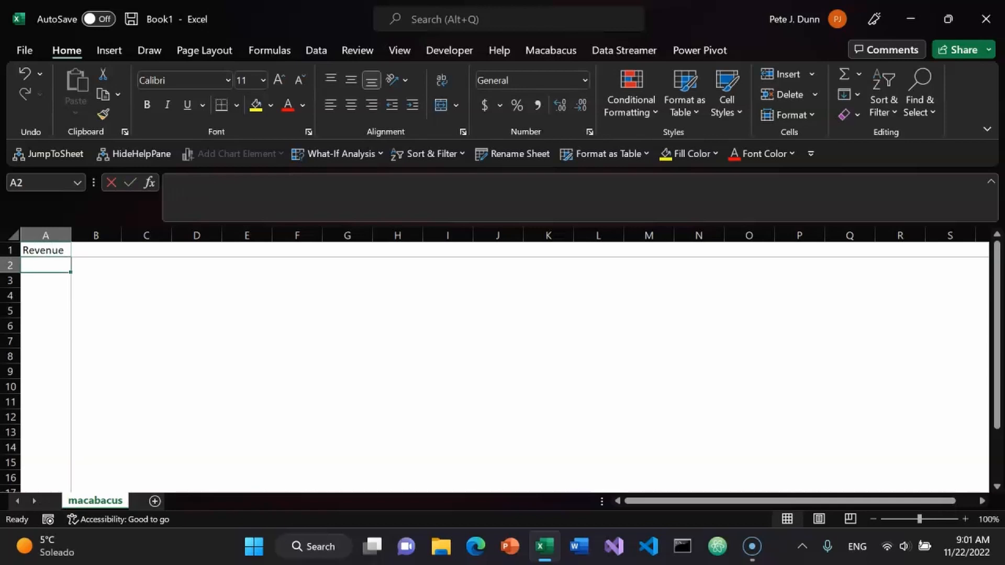
pyautogui.press('F7')
pyautogui.press('Return')
pyautogui.press('Return')
pyautogui.write('COGS')
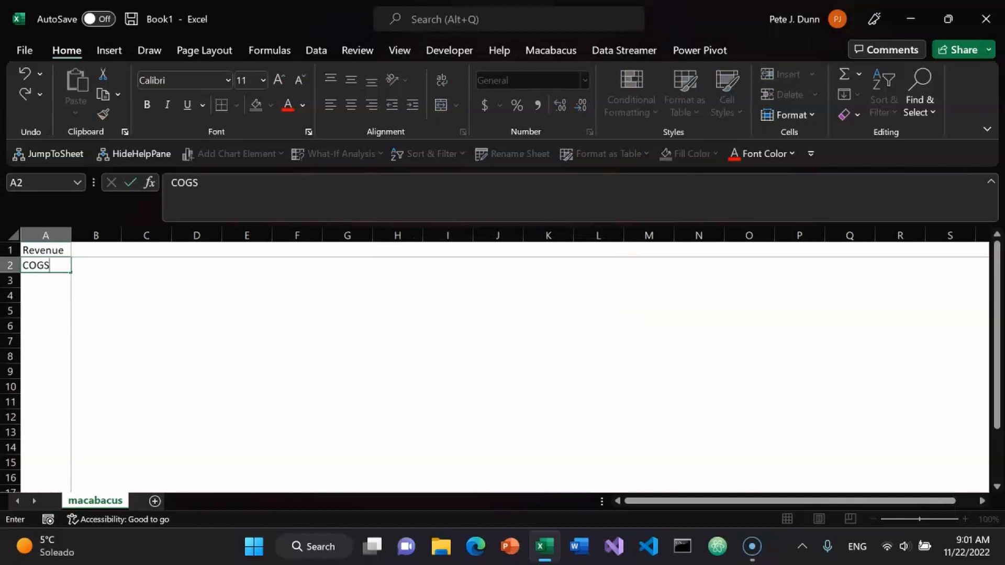
pyautogui.press('Return')
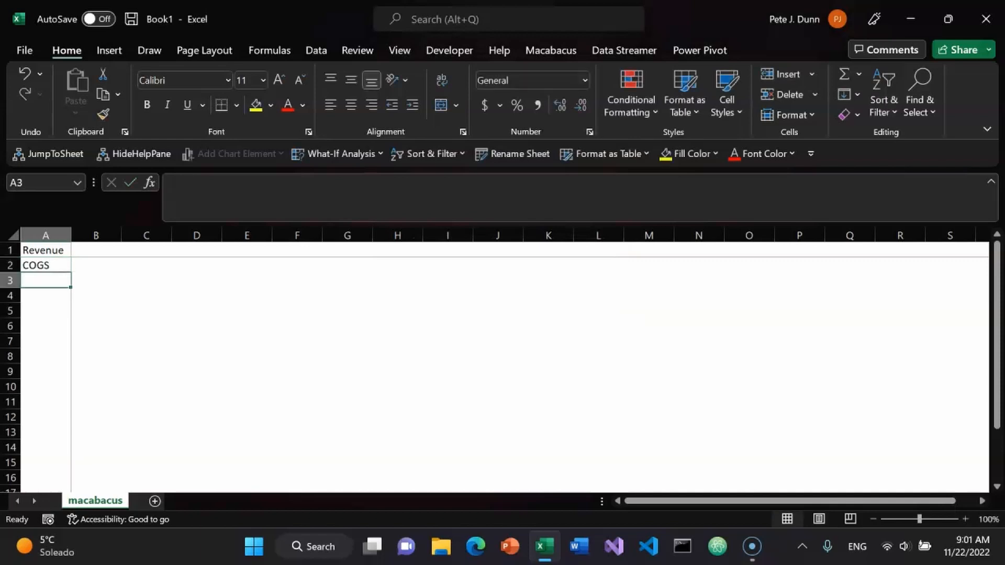
pyautogui.write('Gro')
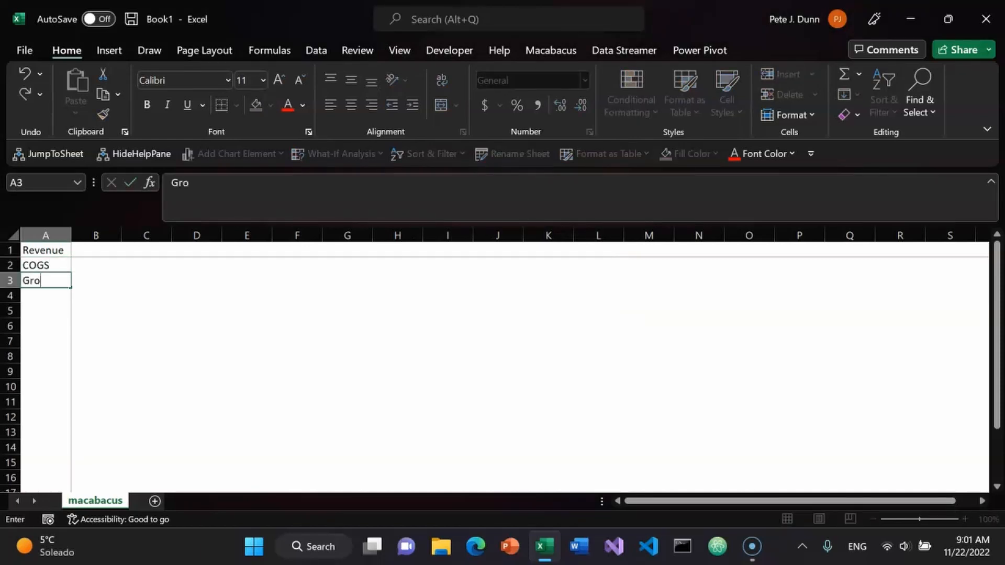
pyautogui.write('ss Margin')
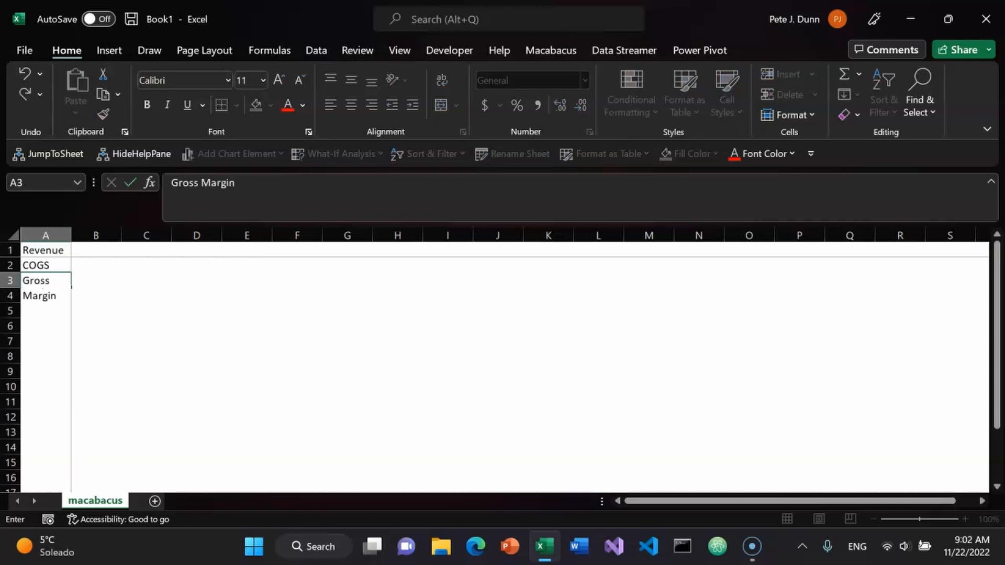
pyautogui.press('Return')
# Cycle the font color of the labels in A1:A3 until it is blue
pyautogui.moveTo(50, 281)
pyautogui.mouseDown()
pyautogui.moveTo(47, 251)
pyautogui.moveTo(70, 281)
pyautogui.mouseUp()
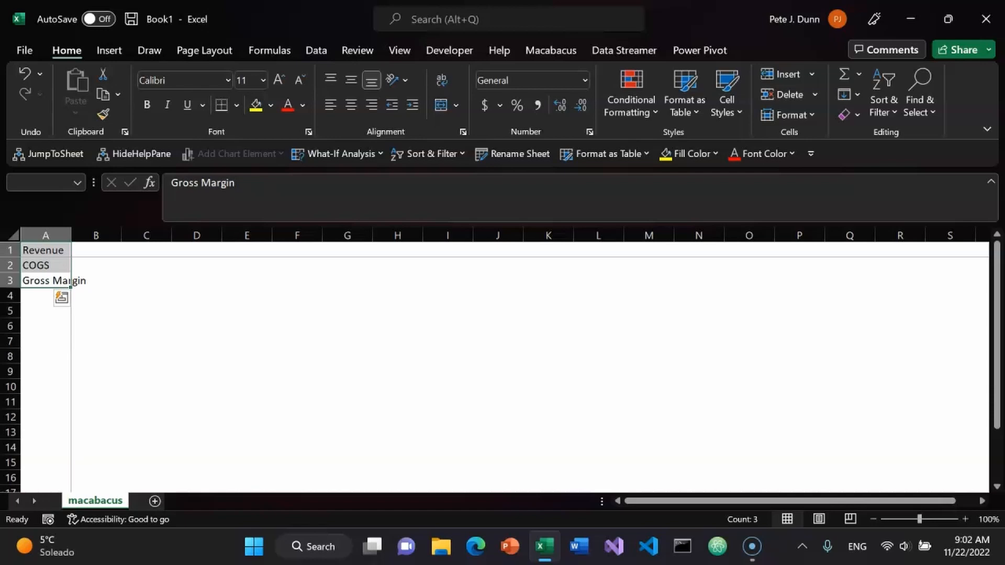
pyautogui.hotkey('ctrl', ';')
pyautogui.hotkey('ctrl', ';')
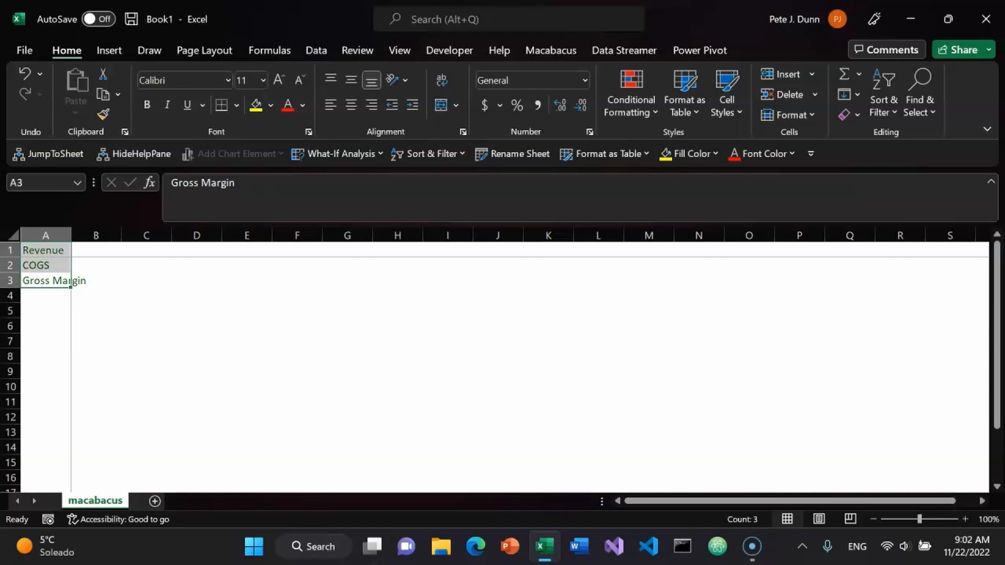
pyautogui.hotkey('ctrl', ';')
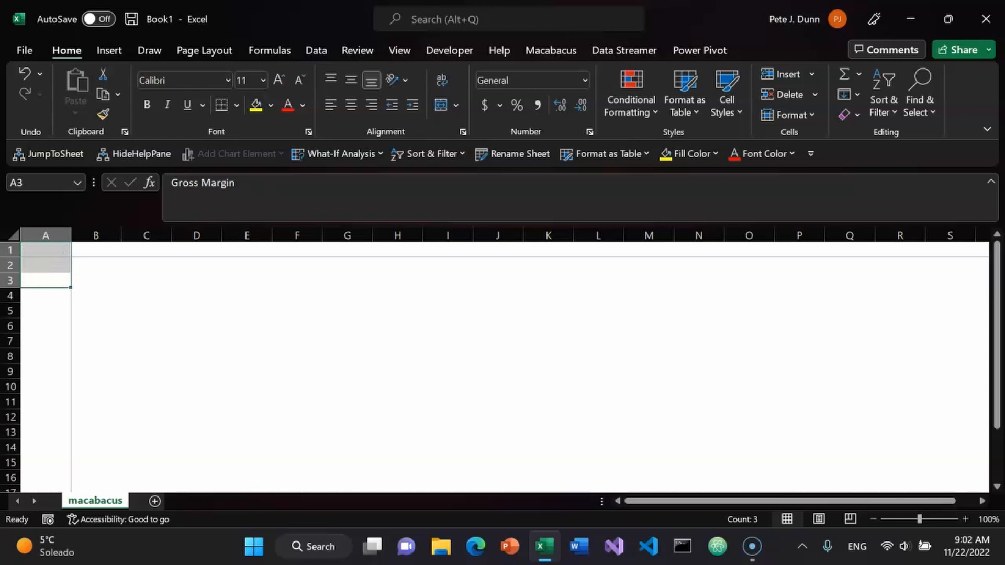
pyautogui.hotkey('ctrl', ';')
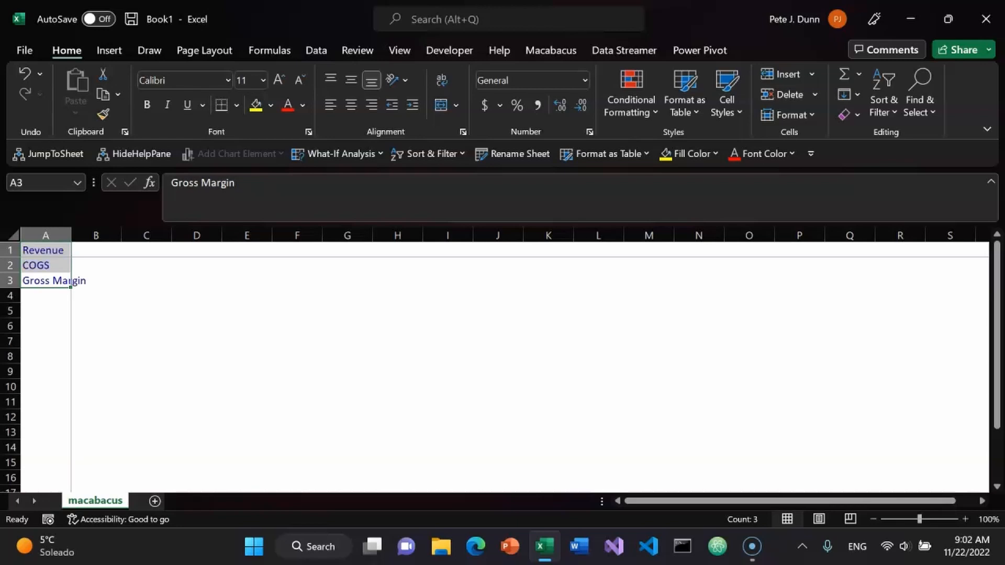
# AutoFit the column widths across the whole sheet
pyautogui.hotkey('ctrl', 'a')
pyautogui.hotkey('alt', 'o')
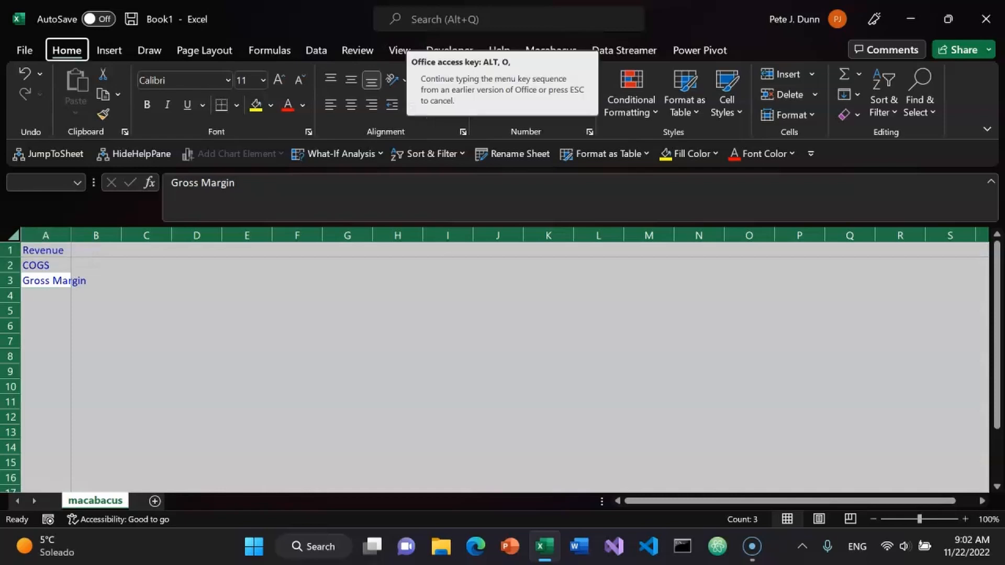
pyautogui.press('c')
pyautogui.press('a')
pyautogui.press('Right')
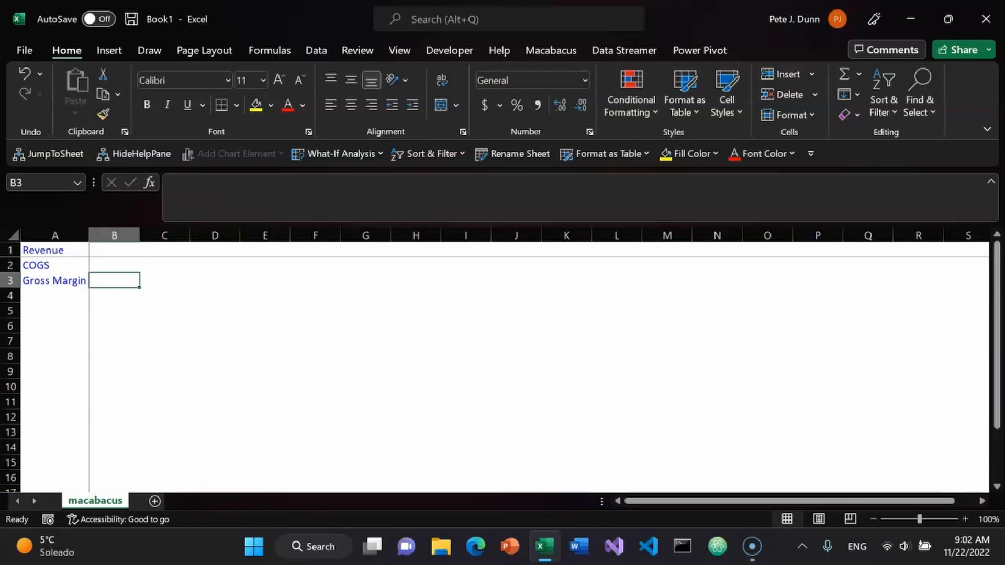
# Run a spelling check on the whole sheet, continuing from its beginning
pyautogui.press('F7')
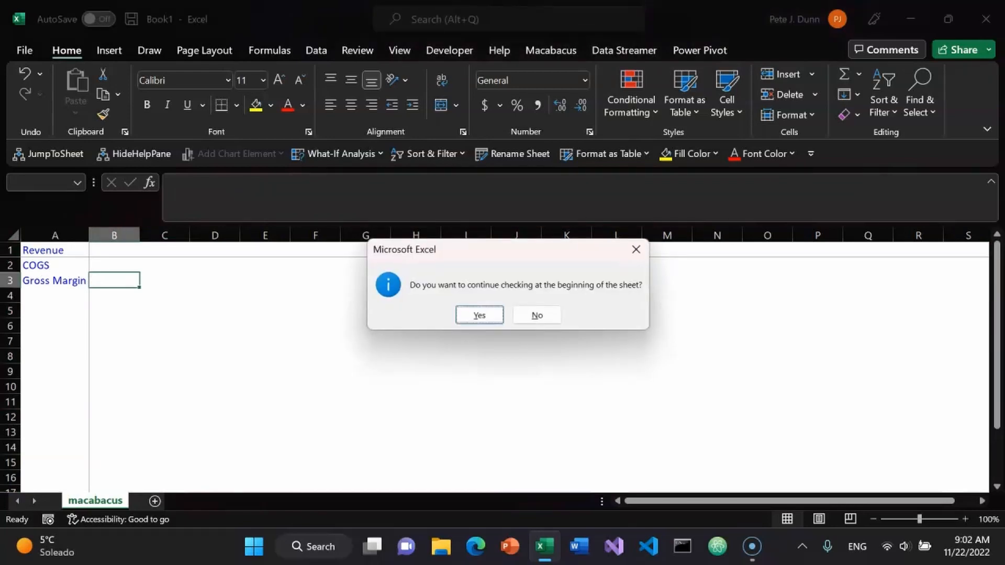
pyautogui.press('Return')
pyautogui.press('Return')
# Enter 100 as Revenue in B1 and -50 as COGS in B2
pyautogui.press('Left')
pyautogui.press('Down')
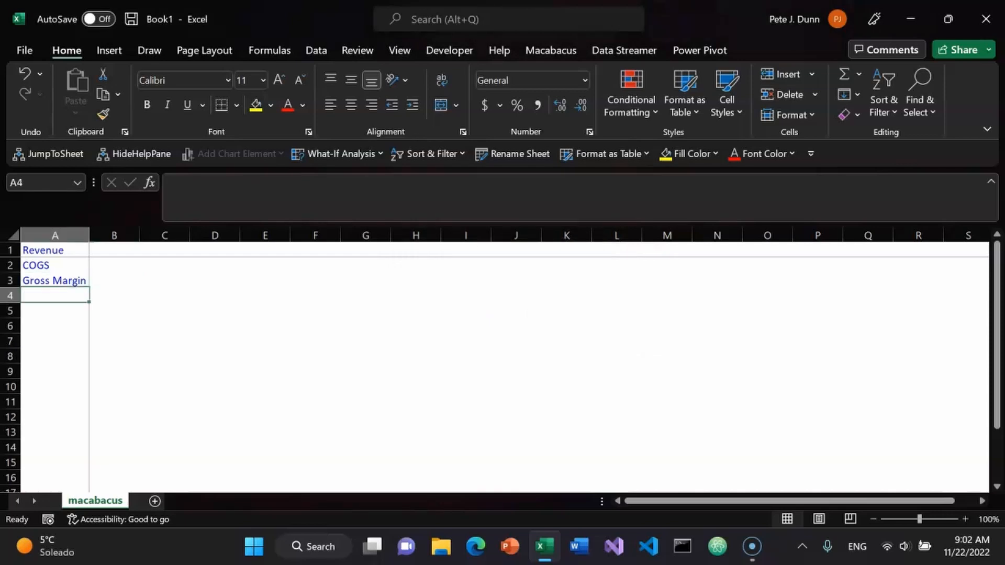
pyautogui.press('Right')
pyautogui.hotkey('ctrl', 'Up')
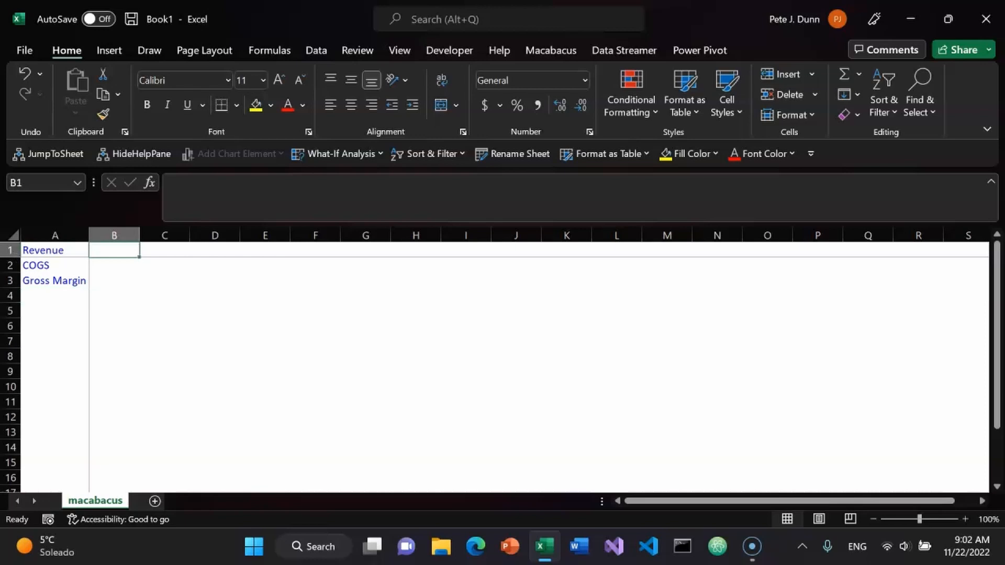
pyautogui.write('100')
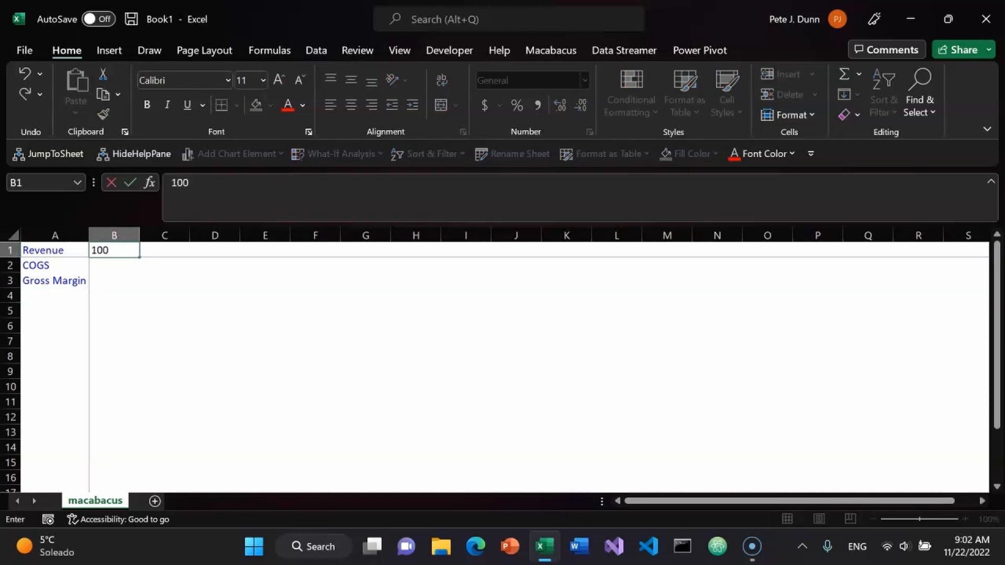
pyautogui.press('Return')
pyautogui.write('-50')
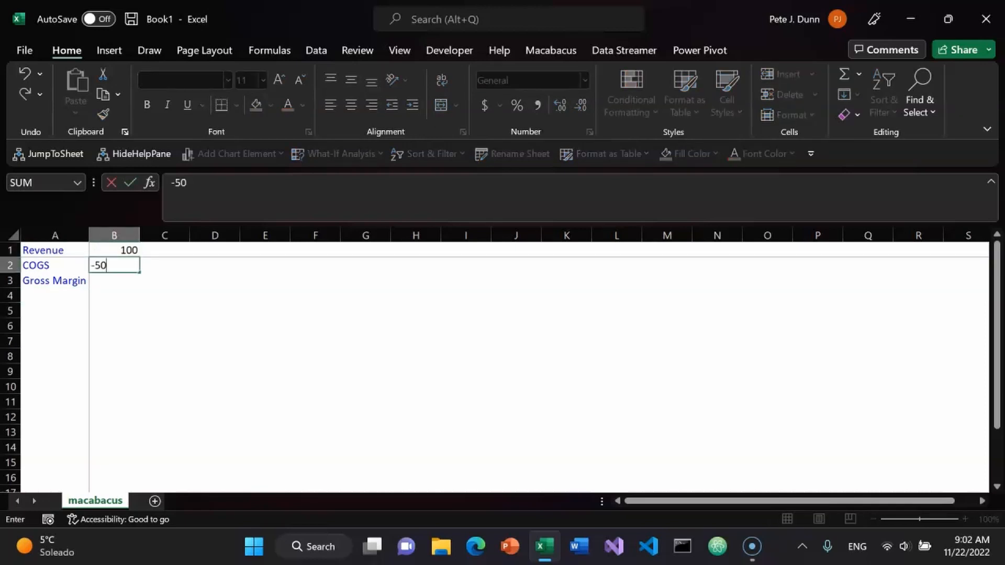
pyautogui.press('Return')
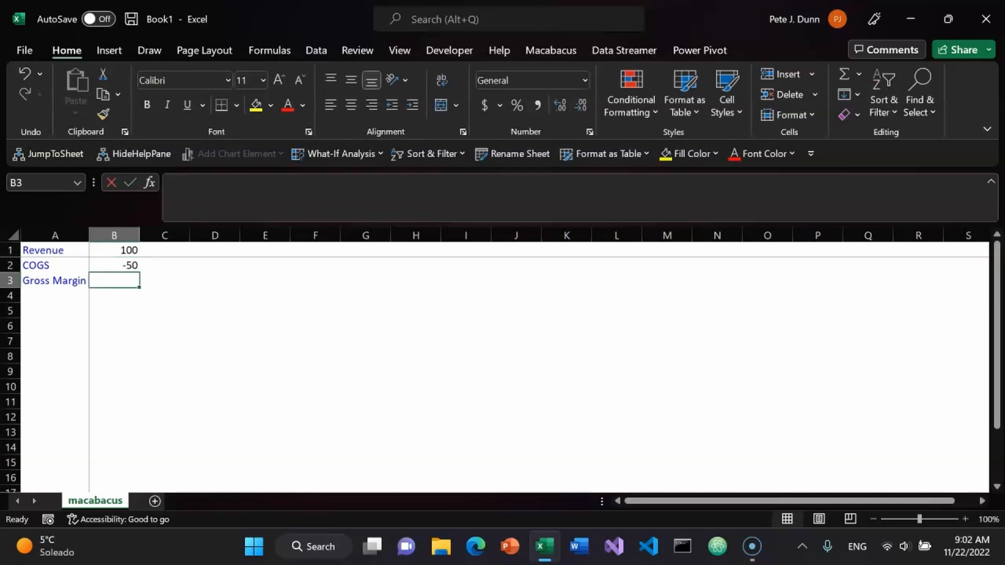
# Calculate Gross Margin in B3 with AutoSum, using =SUM(B1:B2)
pyautogui.write('=')
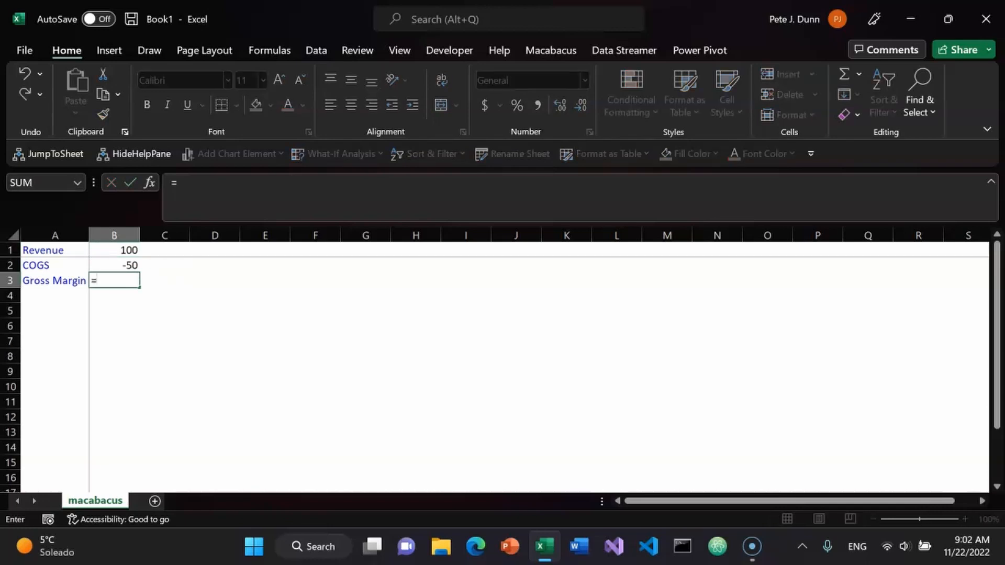
pyautogui.press('Escape')
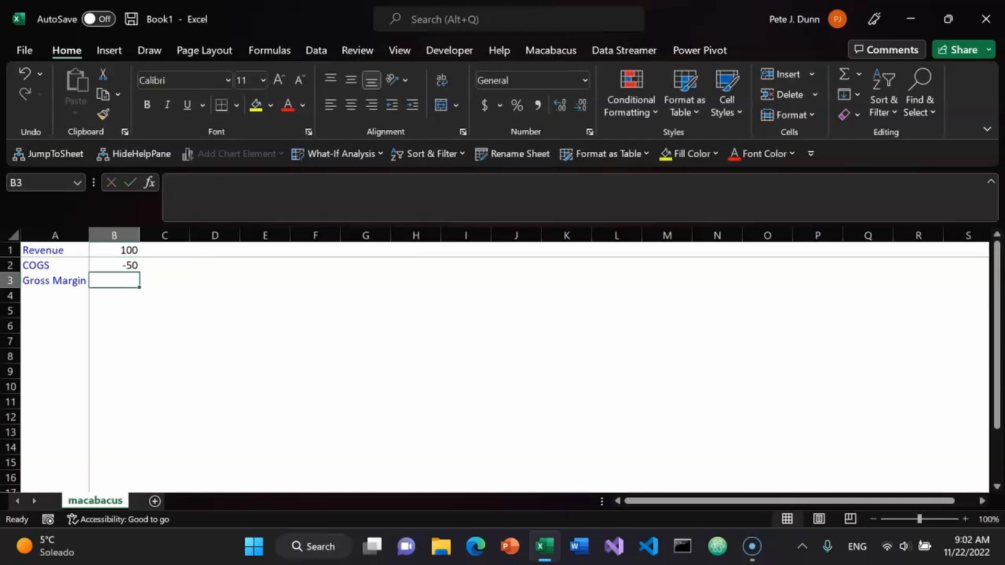
pyautogui.hotkey('alt', '=')
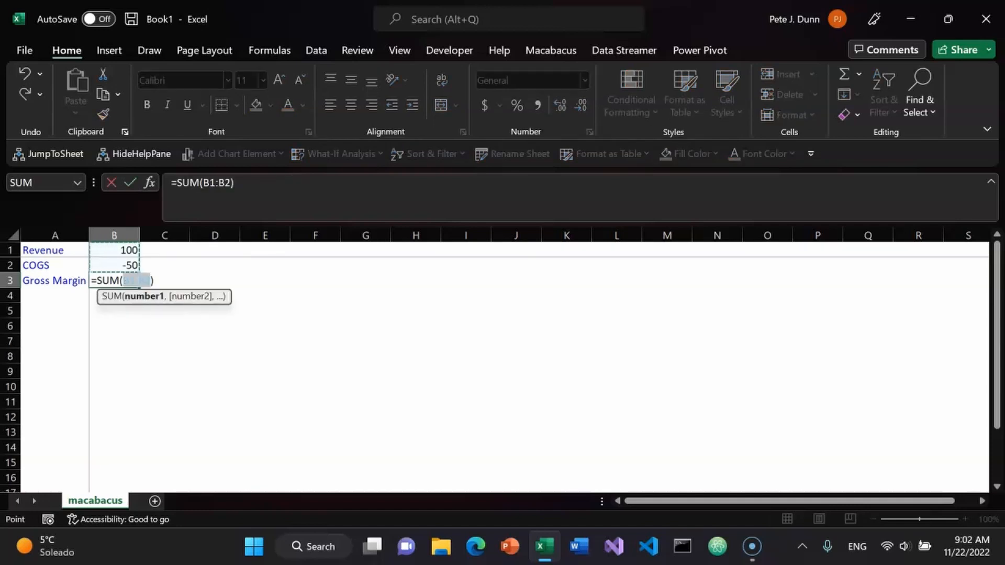
pyautogui.press('Return')
# Cycle the currency formats on B1:B3 to right-aligned whole dollars with negatives in parentheses
pyautogui.press('Up')
pyautogui.press('Up')
pyautogui.press('Up')
pyautogui.hotkey('ctrl', 'shift', 'Down')
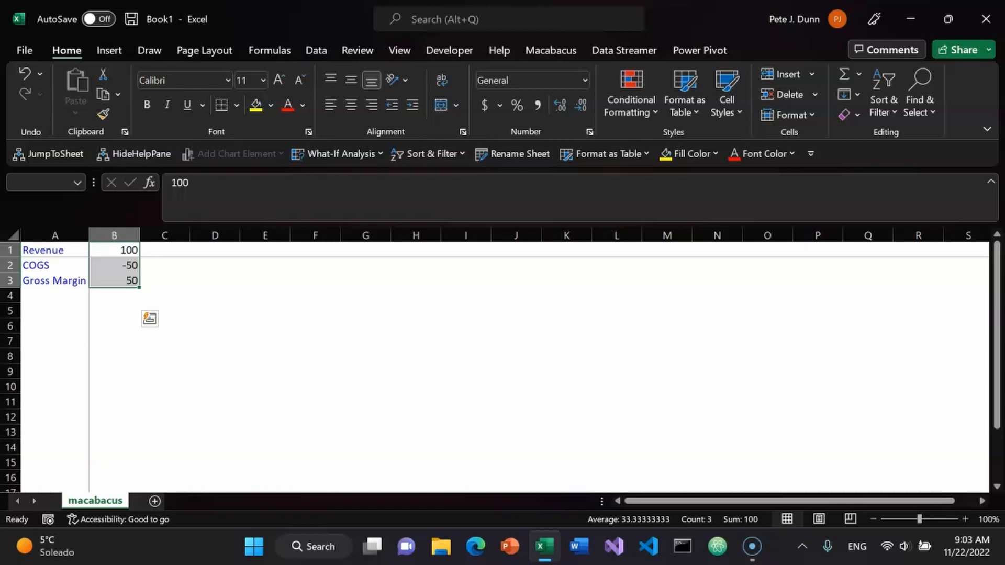
pyautogui.hotkey('ctrl', 'shift', '4')
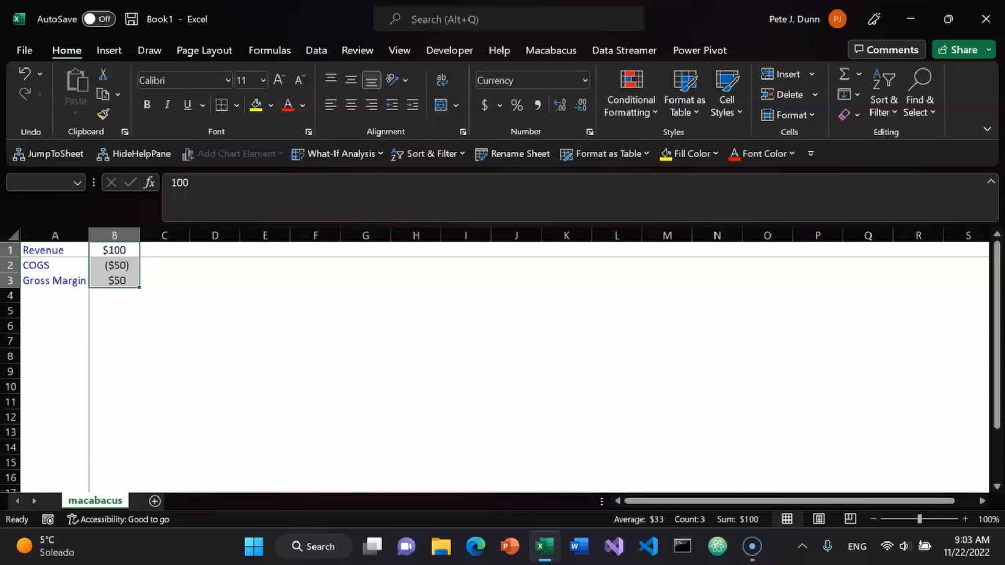
pyautogui.hotkey('ctrl', 'shift', '4')
pyautogui.hotkey('ctrl', 'shift', '4')
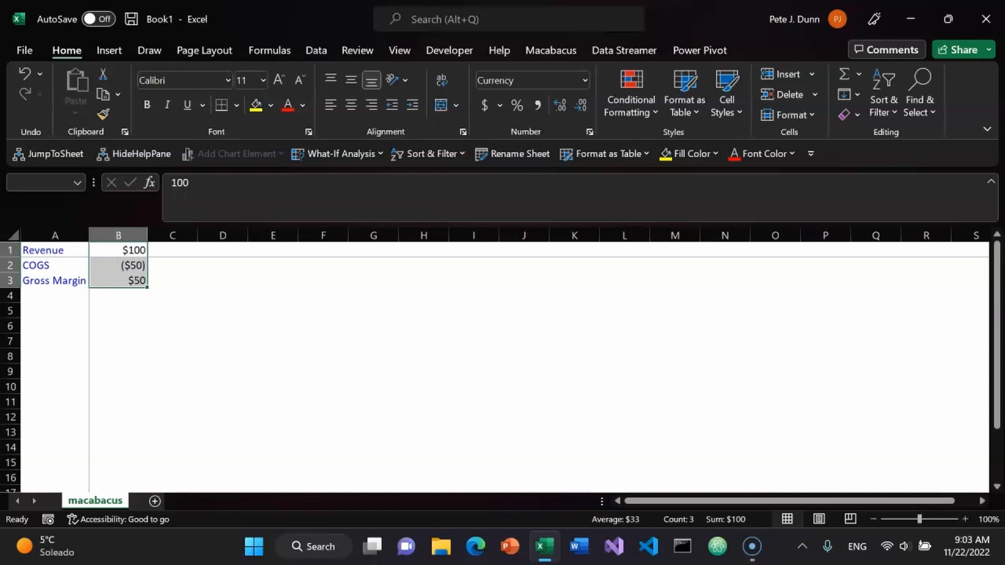
pyautogui.hotkey('ctrl', 'shift', '4')
pyautogui.hotkey('ctrl', 'shift', '4')
pyautogui.hotkey('ctrl', 'shift', '4')
pyautogui.hotkey('ctrl', 'shift', '4')
# Apply the blue input font color to the Revenue and COGS values in B1:B2
pyautogui.press('Left')
pyautogui.press('Right')
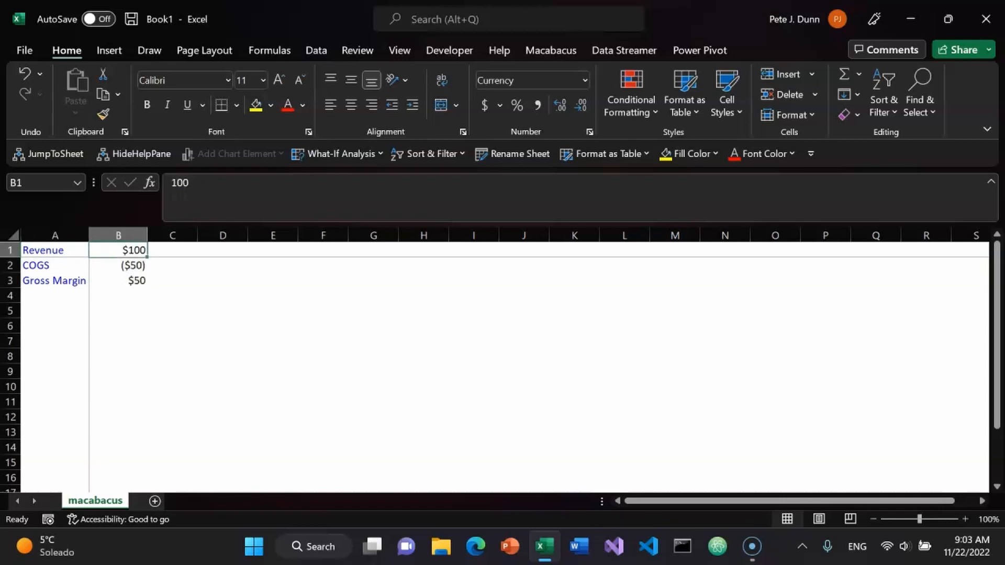
pyautogui.hotkey('shift', 'Down')
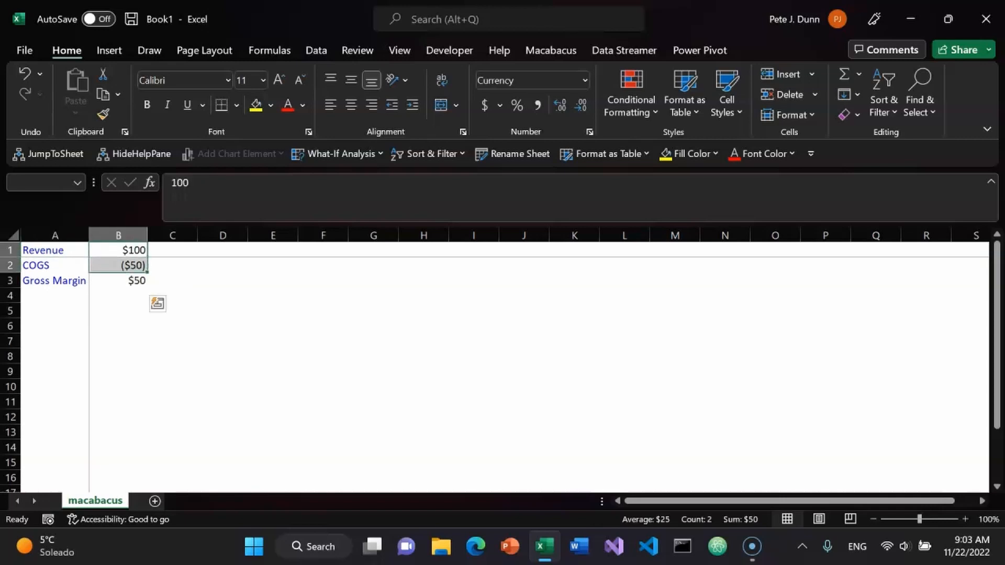
pyautogui.press('Left')
pyautogui.press('Right')
pyautogui.press('Down')
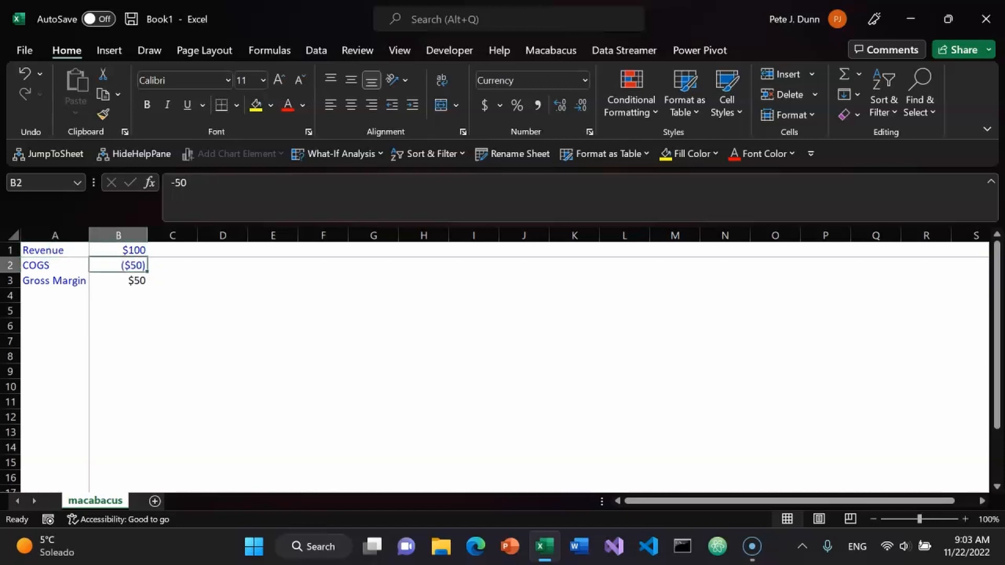
pyautogui.press('Down')
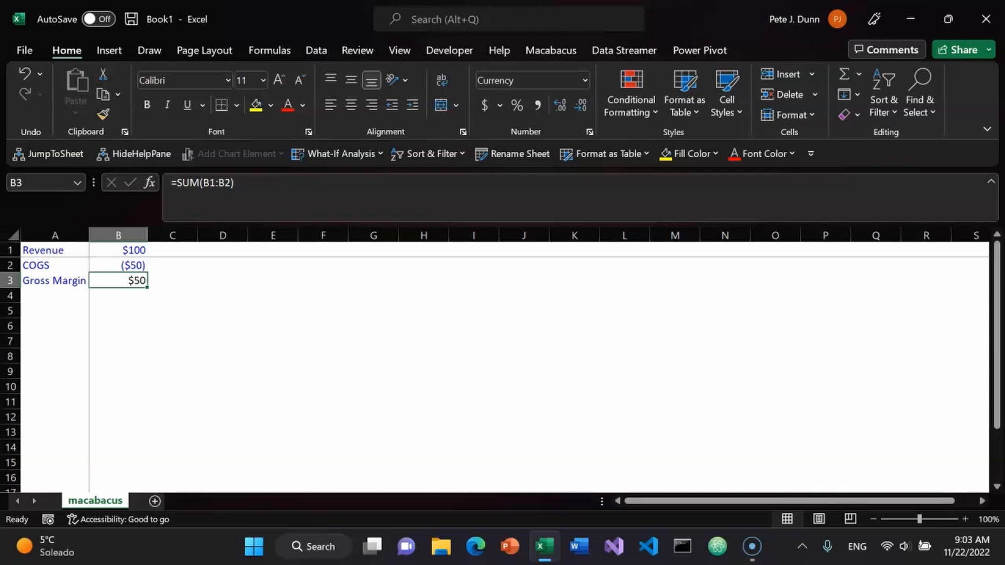
# Insert a blank row above the Revenue row
pyautogui.press('Up')
pyautogui.press('Up')
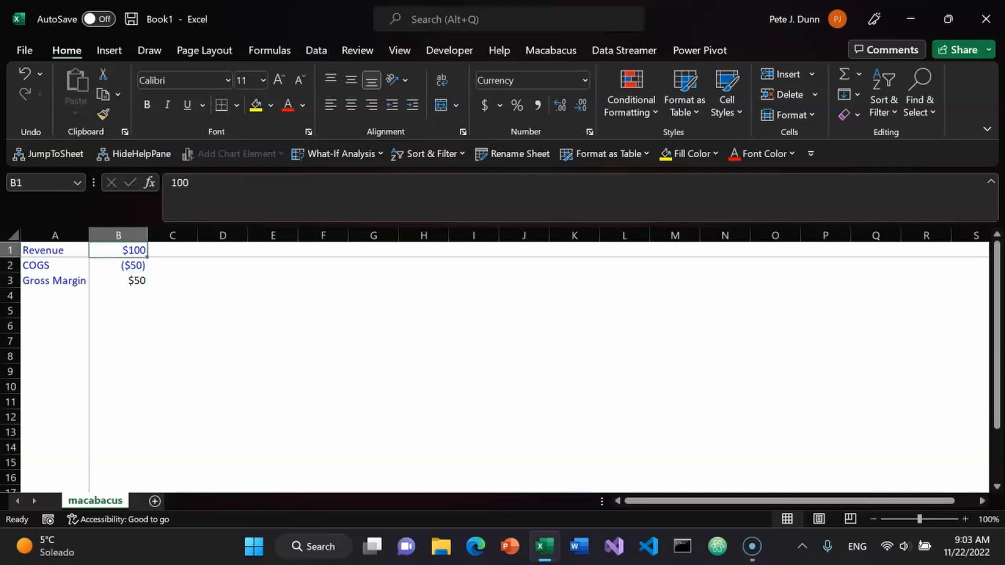
pyautogui.hotkey('shift', 'space')
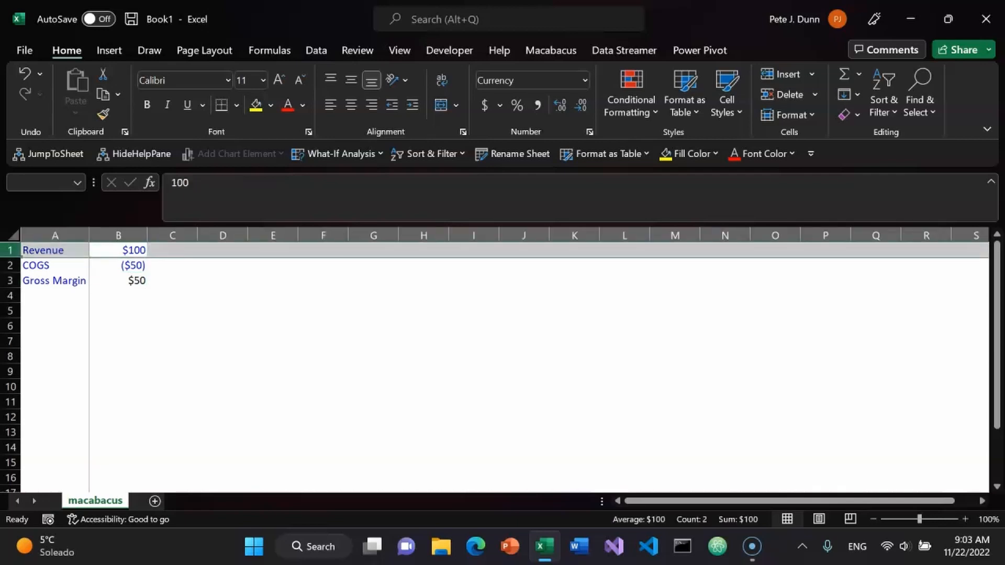
pyautogui.hotkey('alt', 'i')
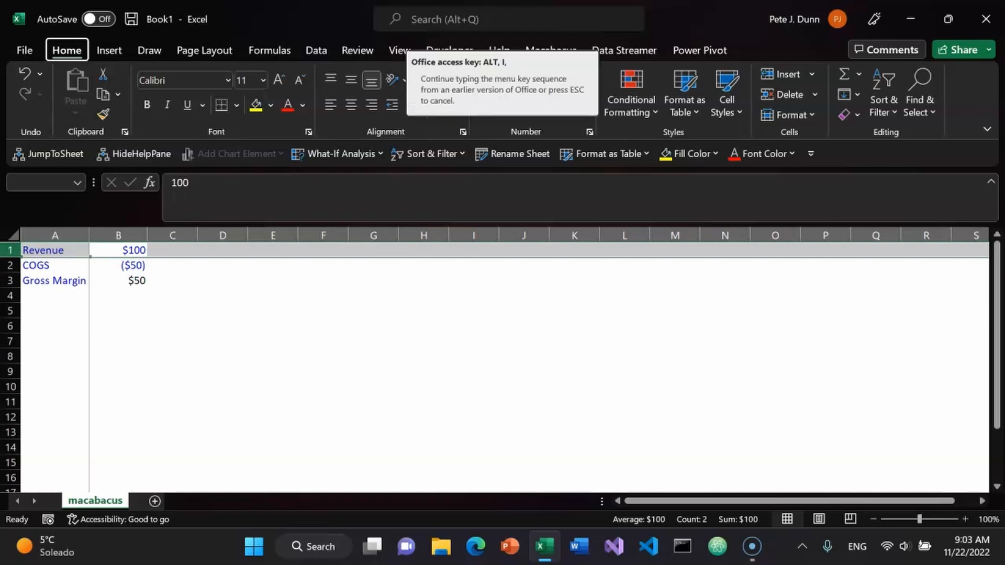
pyautogui.press('r')
# Reset the frozen panes at B2 so that row 1 and column A are frozen
pyautogui.press('Left')
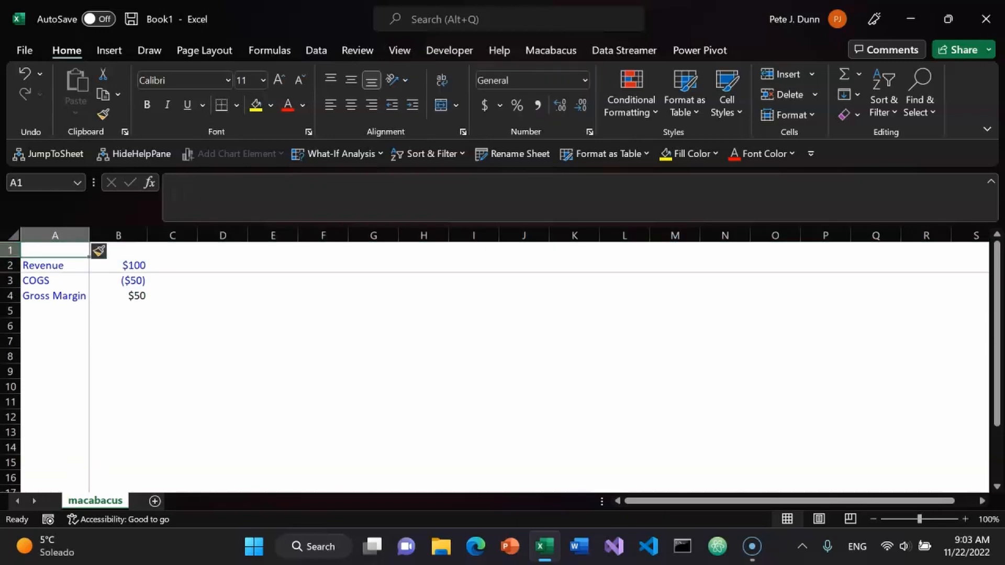
pyautogui.press('Down')
pyautogui.press('Right')
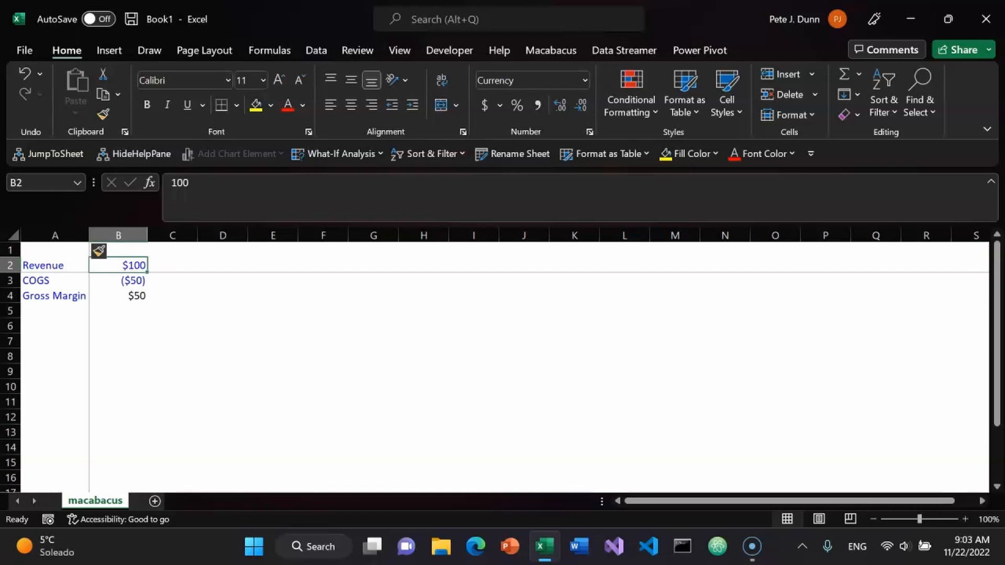
pyautogui.hotkey('alt', 'w')
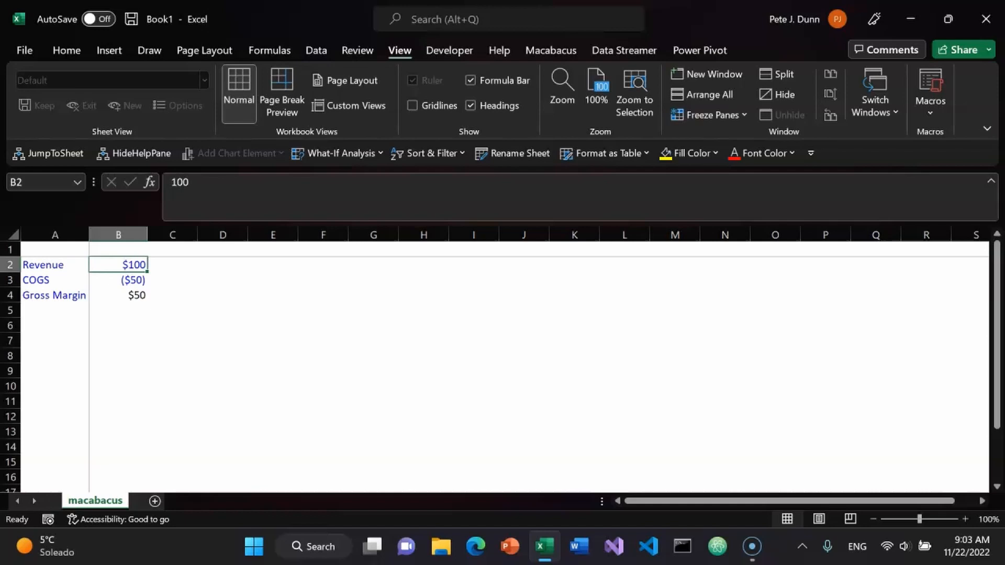
# Enter Year in A1 and format the entire first row as bold and underlined
pyautogui.press('Up')
pyautogui.press('Left')
pyautogui.write('Year')
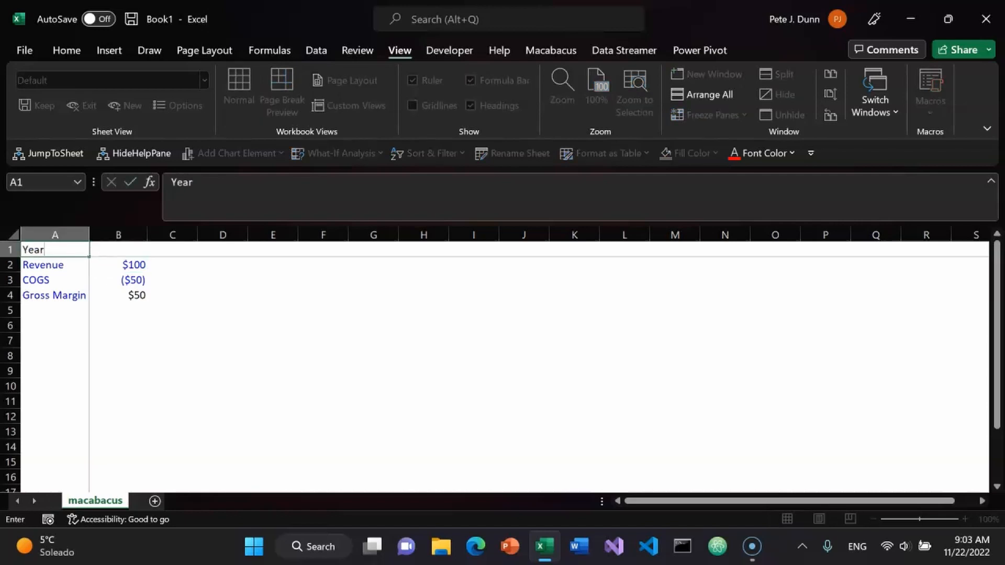
pyautogui.hotkey('ctrl', 'Return')
pyautogui.hotkey('shift', 'space')
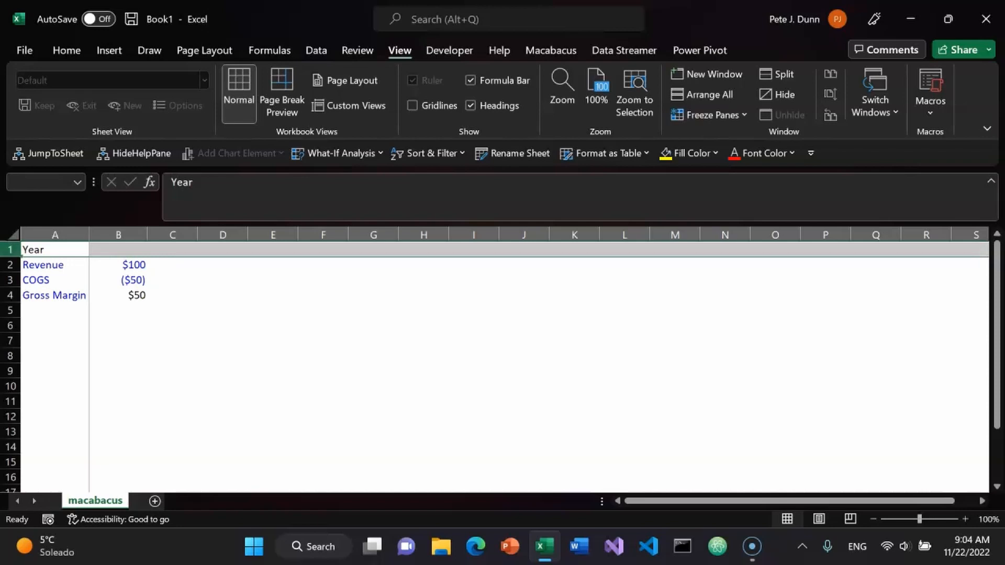
pyautogui.hotkey('ctrl', 'b')
pyautogui.hotkey('ctrl', 'u')
pyautogui.press('Right')
pyautogui.press('Left')
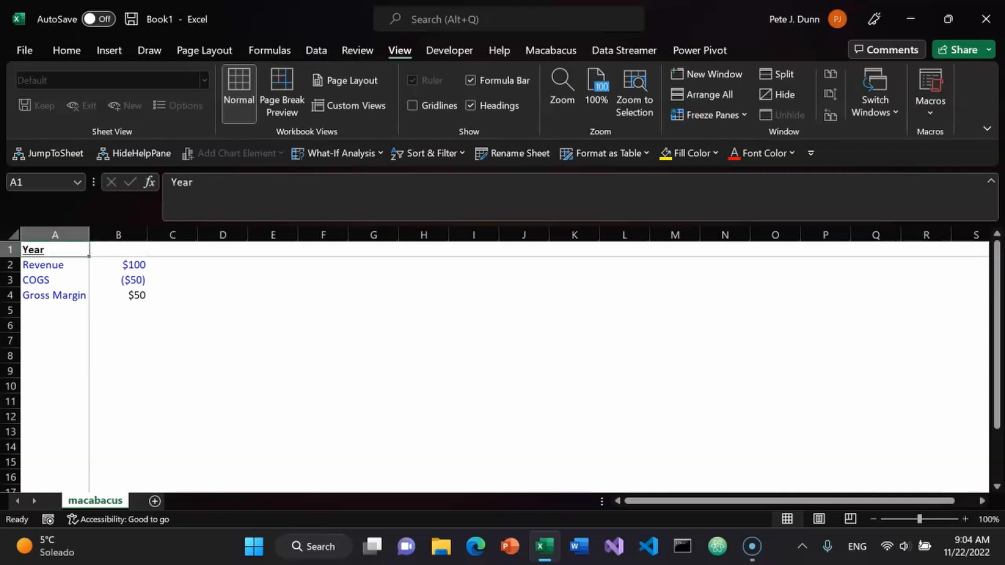
# Enter the year headings 2022, 2023, 2024 and 2025 in B1:E1
pyautogui.press('Right')
pyautogui.write('2022')
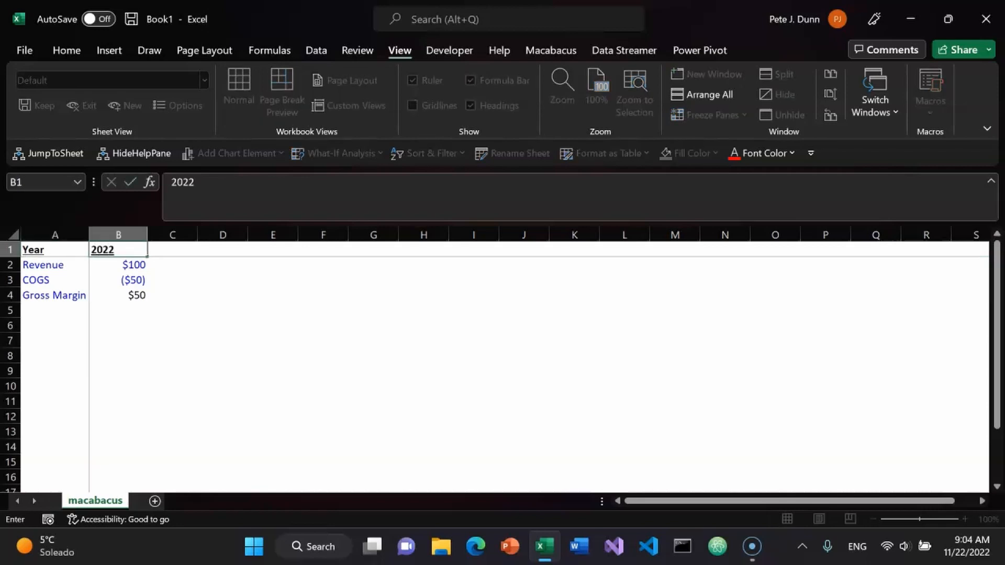
pyautogui.press('Right')
pyautogui.write('2023')
pyautogui.press('Right')
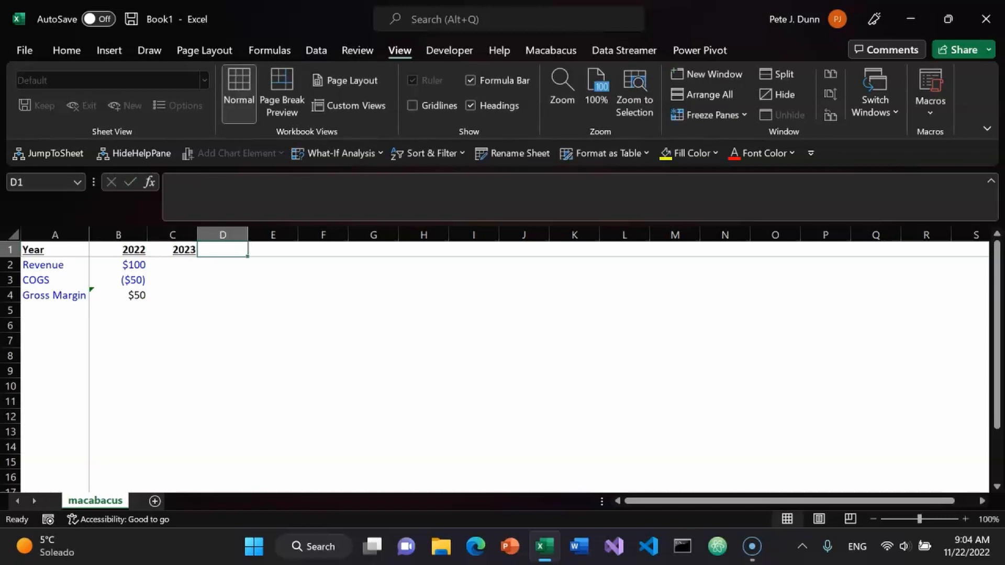
pyautogui.write('2024')
pyautogui.press('Right')
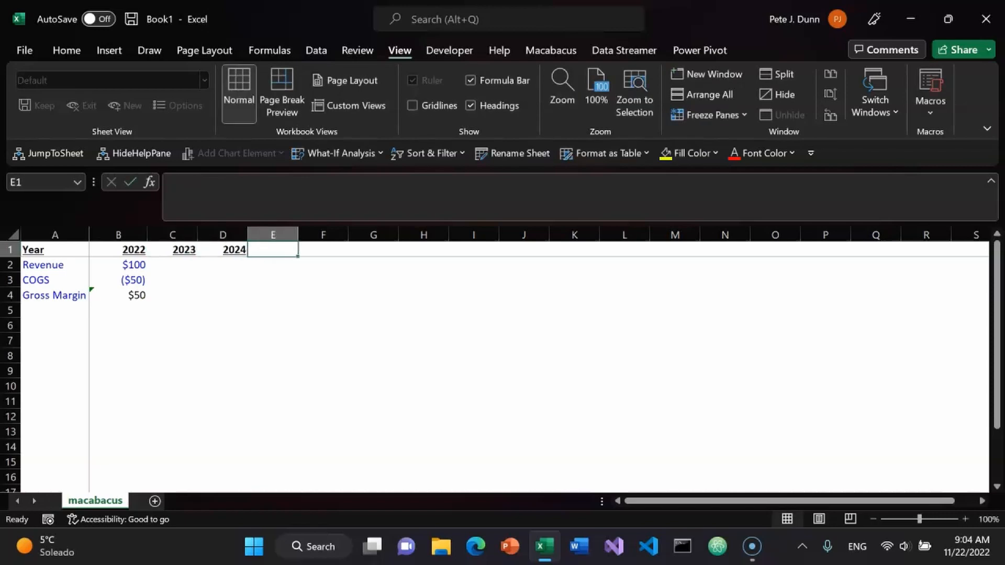
pyautogui.write('2025')
# Apply the blue input font color to the header cells A1:E1
pyautogui.press('Left')
pyautogui.hotkey('ctrl', 'shift', 'Left')
pyautogui.hotkey('ctrl', ';')
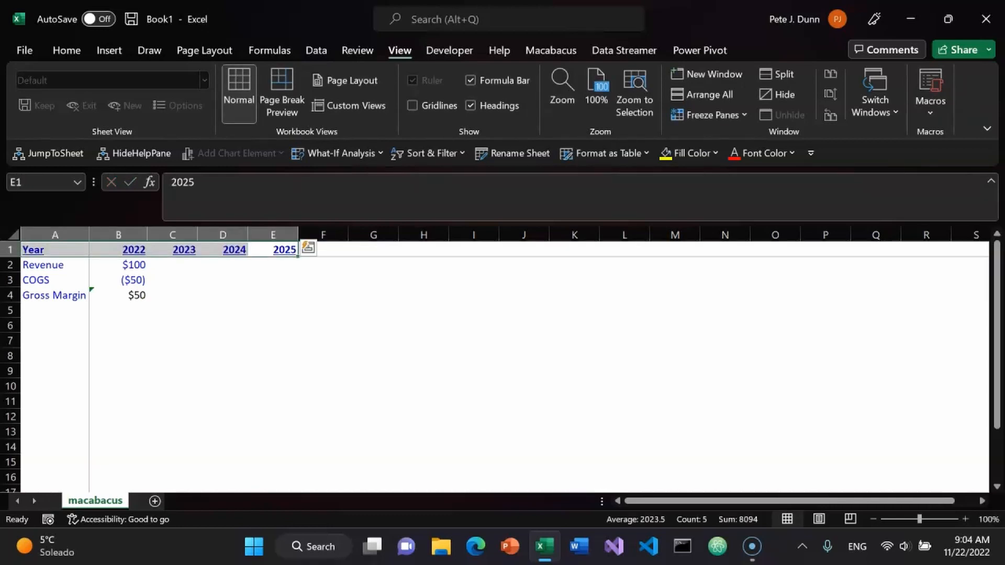
pyautogui.press('Down')
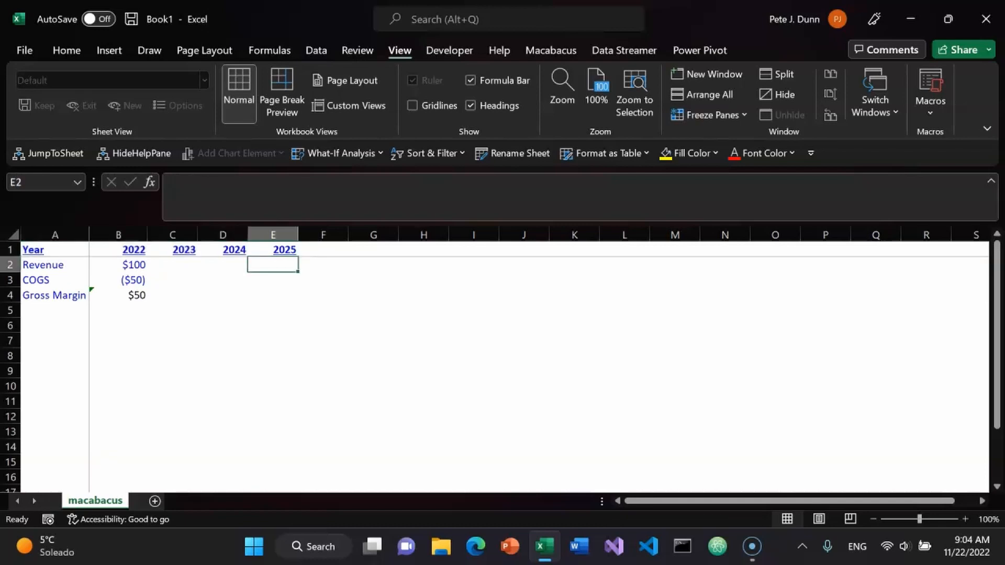
pyautogui.press('Up')
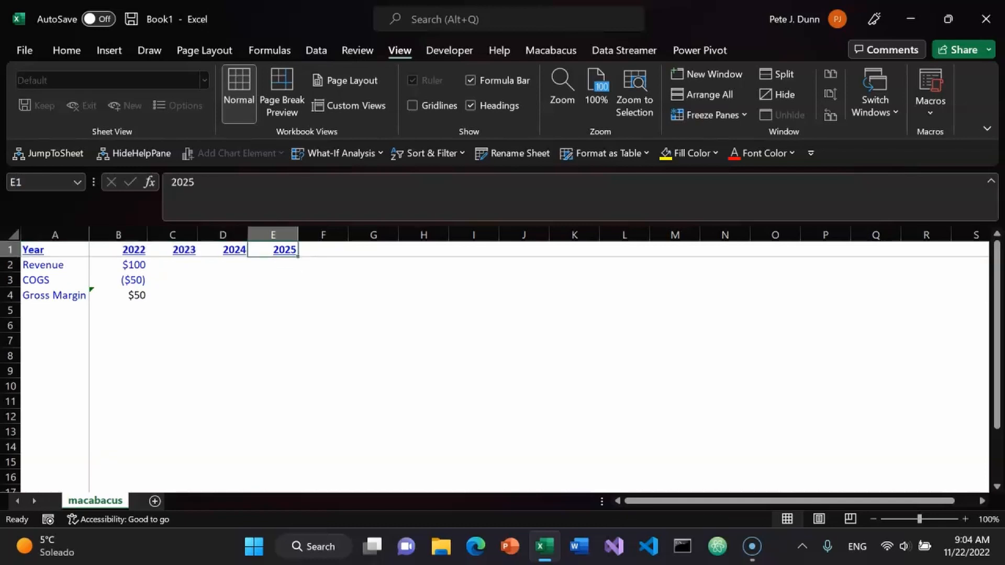
# Fill the Gross Margin formula from B4 right through E4
pyautogui.press('Left')
pyautogui.press('Left')
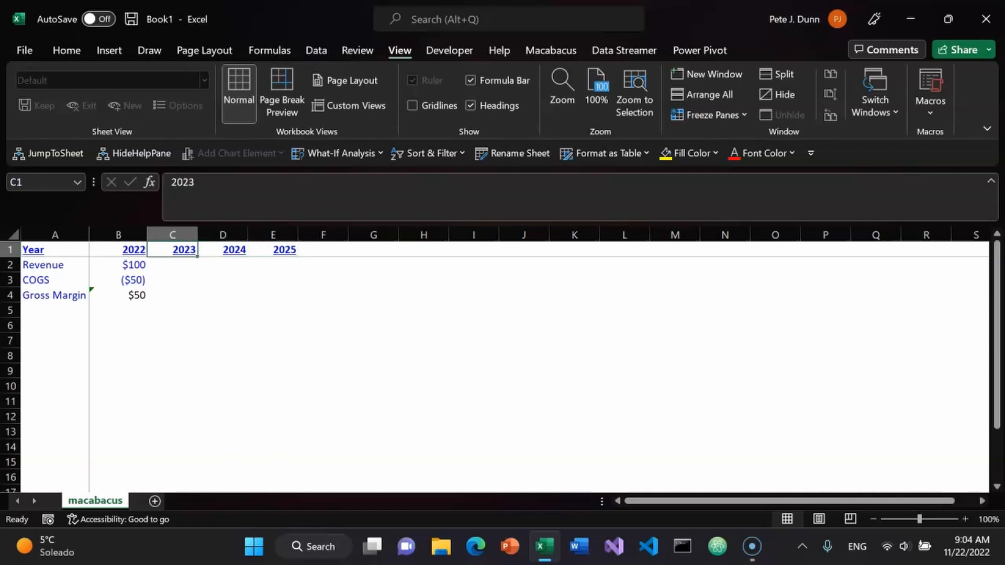
pyautogui.press('Down')
pyautogui.press('Down')
pyautogui.press('Down')
pyautogui.press('Left')
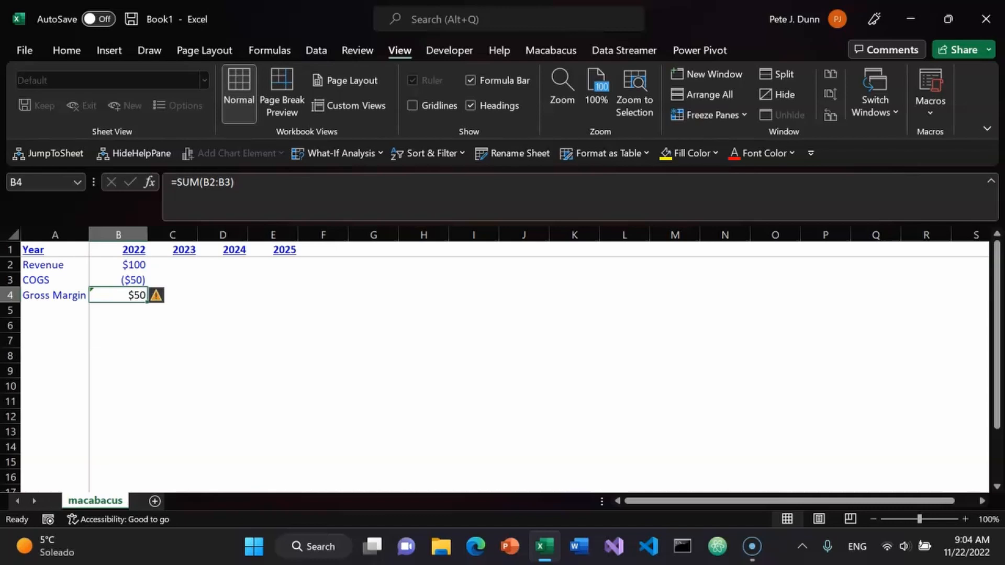
pyautogui.hotkey('shift', 'Right')
pyautogui.hotkey('shift', 'Right')
pyautogui.hotkey('shift', 'Right')
pyautogui.hotkey('ctrl', 'r')
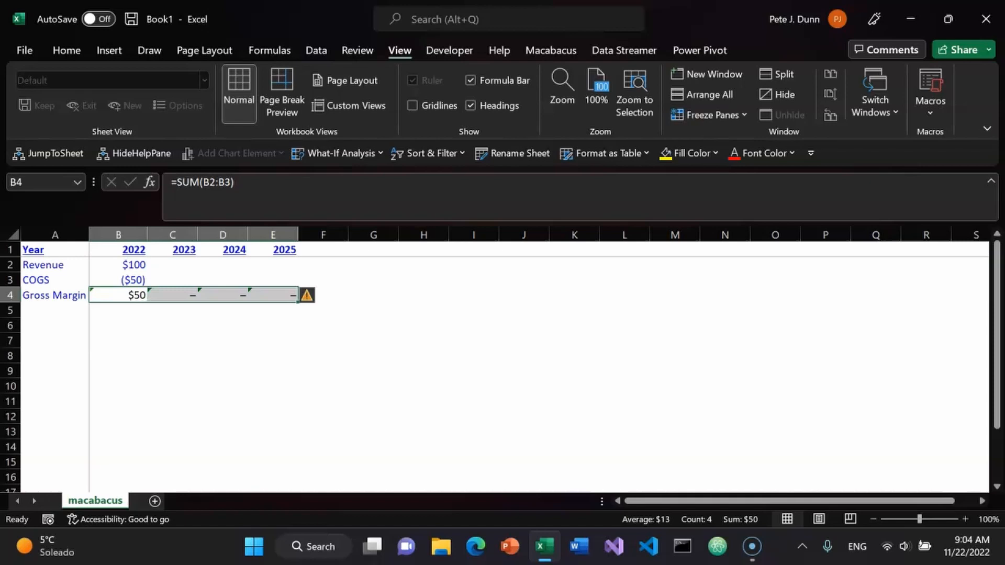
# Examine the Gross Margin formulas in B4:E4 to compare the cell references in each year's column
pyautogui.press('Left')
pyautogui.press('Right')
pyautogui.press('Right')
pyautogui.press('Right')
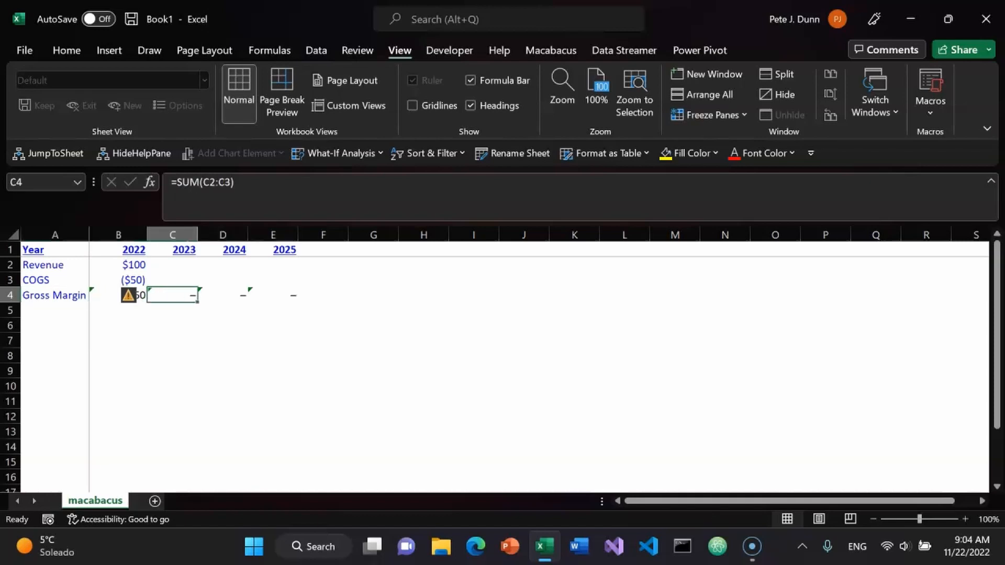
pyautogui.press('Right')
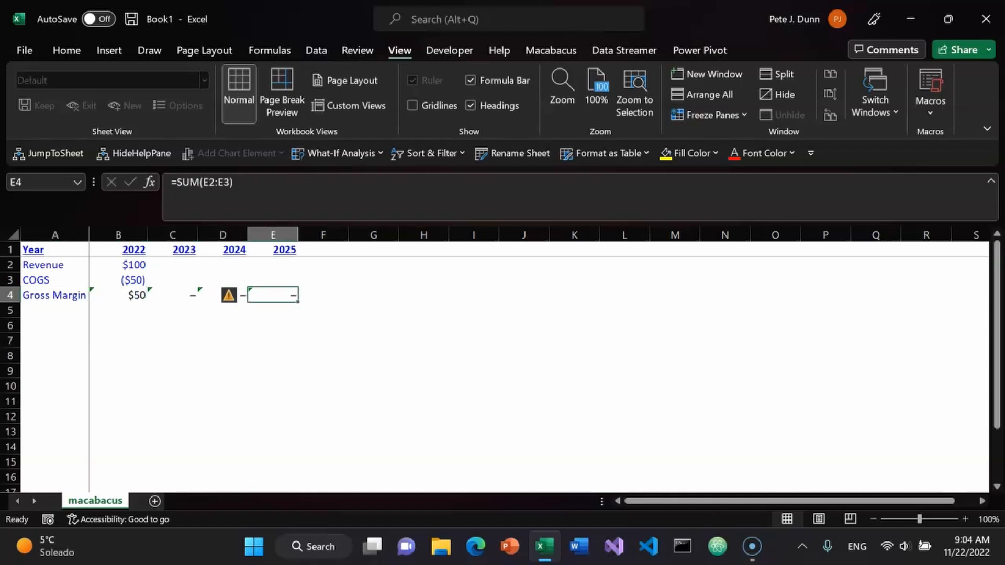
pyautogui.press('Left')
pyautogui.press('Left')
pyautogui.press('Left')
pyautogui.press('Right')
pyautogui.press('Right')
pyautogui.press('Right')
pyautogui.press('Left')
pyautogui.press('Left')
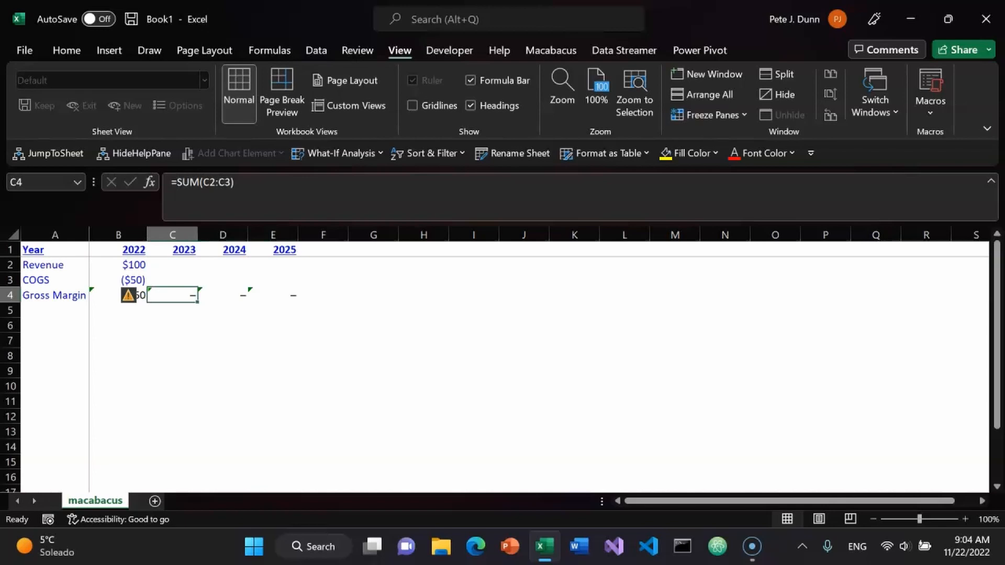
# Fill the 2022 Revenue value from B2 right through E2
pyautogui.press('Up')
pyautogui.press('Up')
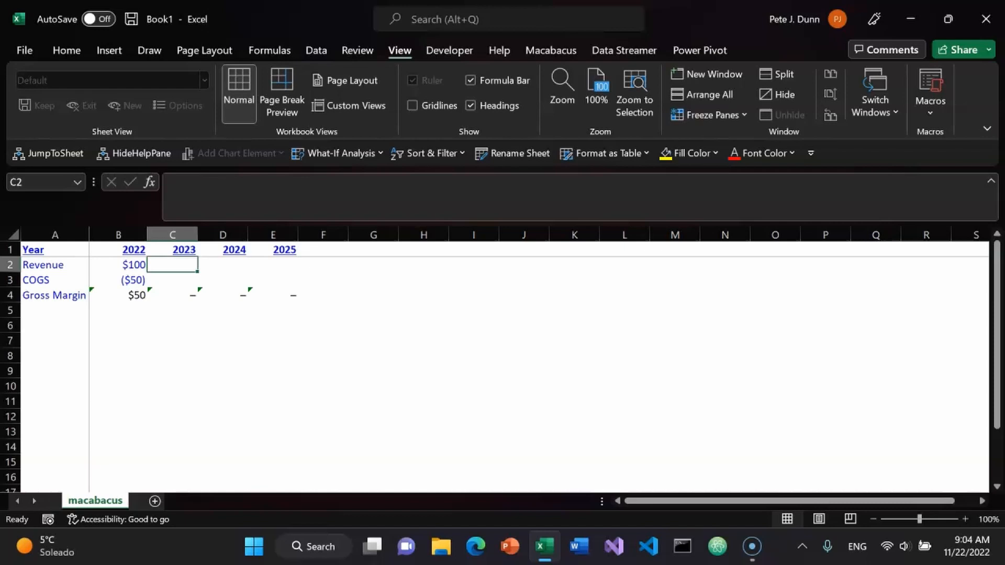
pyautogui.press('Left')
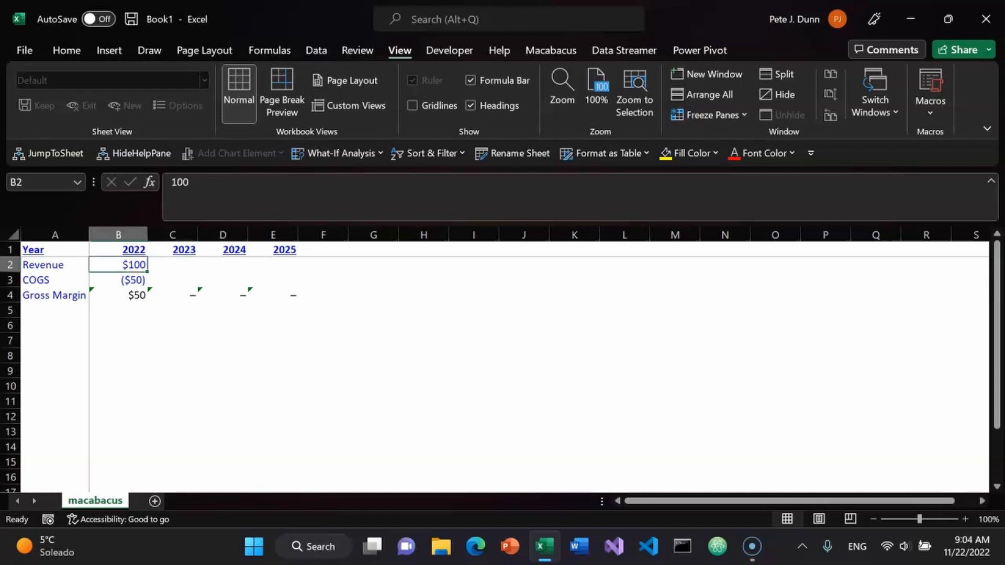
pyautogui.hotkey('shift', 'Right')
pyautogui.hotkey('shift', 'Right')
pyautogui.hotkey('shift', 'Right')
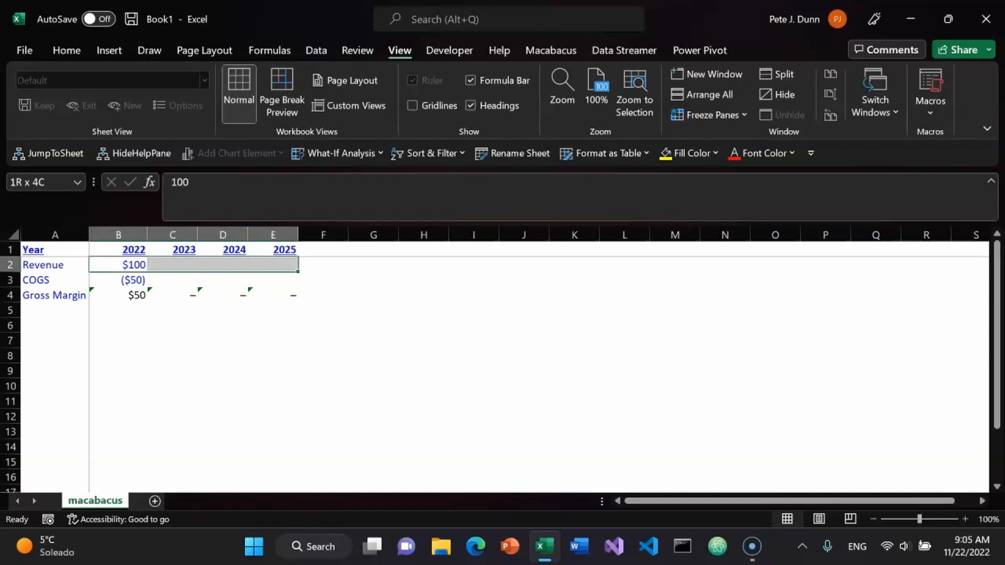
pyautogui.hotkey('ctrl', 'r')
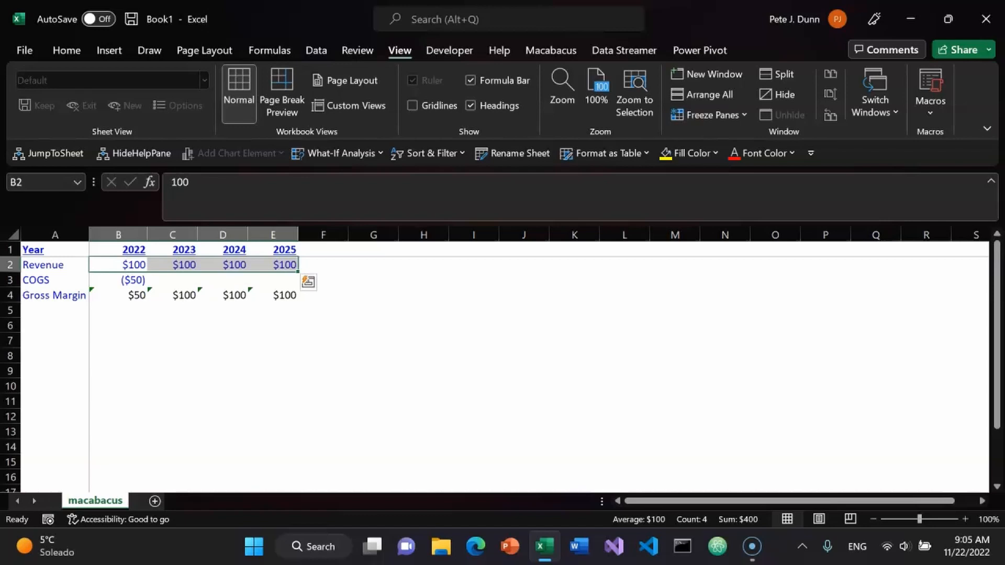
# Clear the copied Revenue values from C2:E2
pyautogui.press('Left')
pyautogui.press('Right')
pyautogui.press('Right')
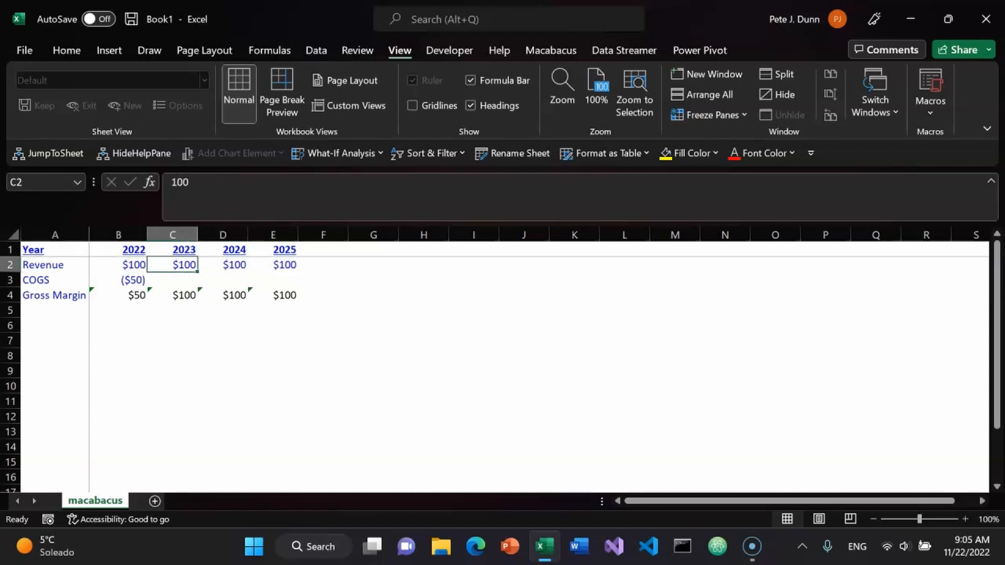
pyautogui.hotkey('ctrl', 'shift', 'Right')
pyautogui.press('Delete')
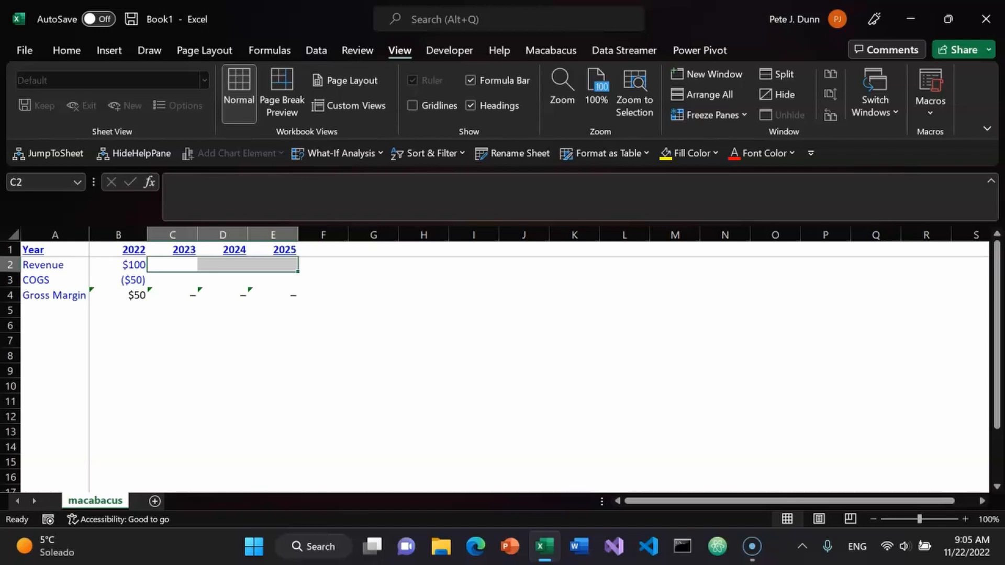
# Enter the Revenue values 102, 104 and 106 for 2023 to 2025 in C2:E2
pyautogui.hotkey('shift', 'Left')
pyautogui.hotkey('shift', 'Left')
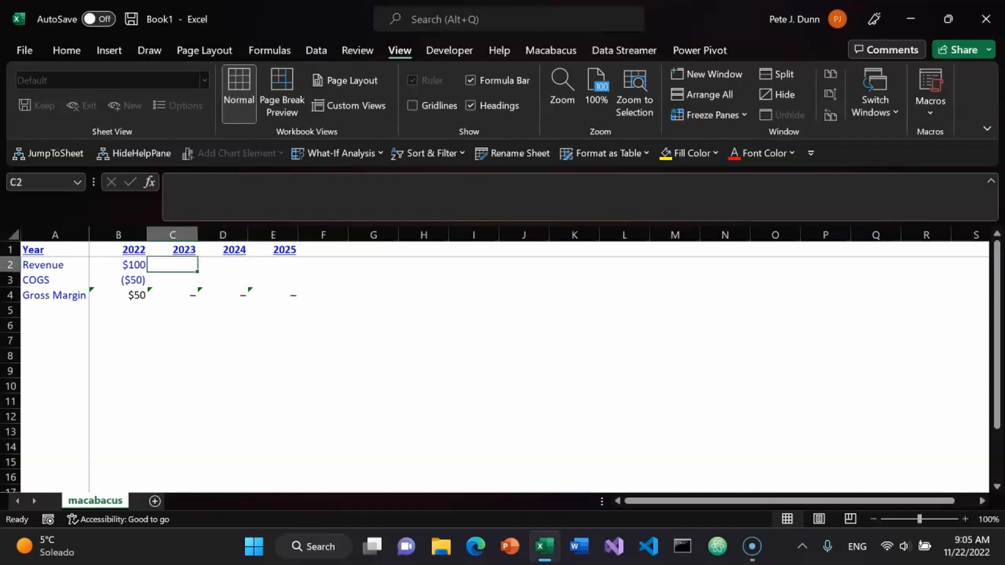
pyautogui.write('102')
pyautogui.press('Tab')
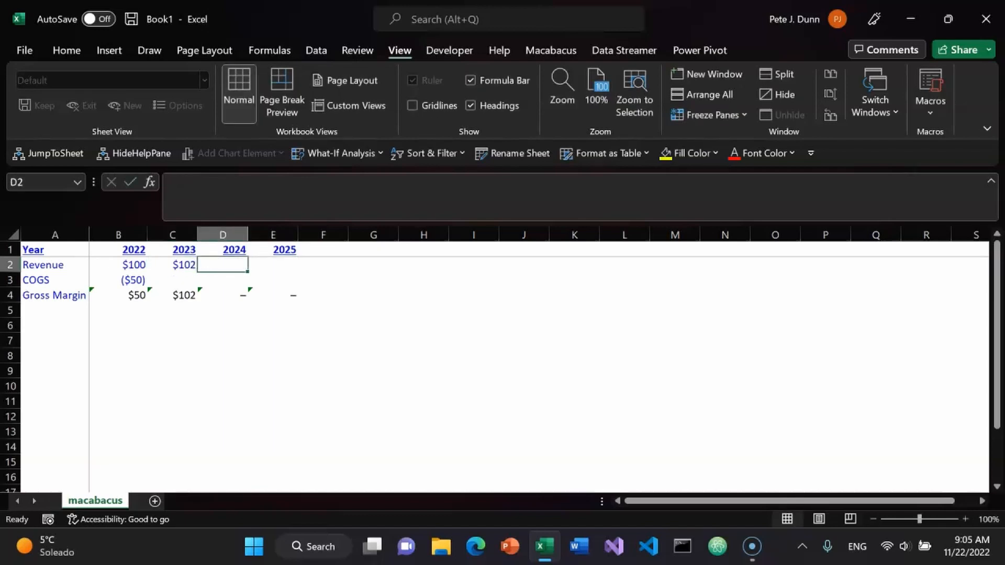
pyautogui.write('10')
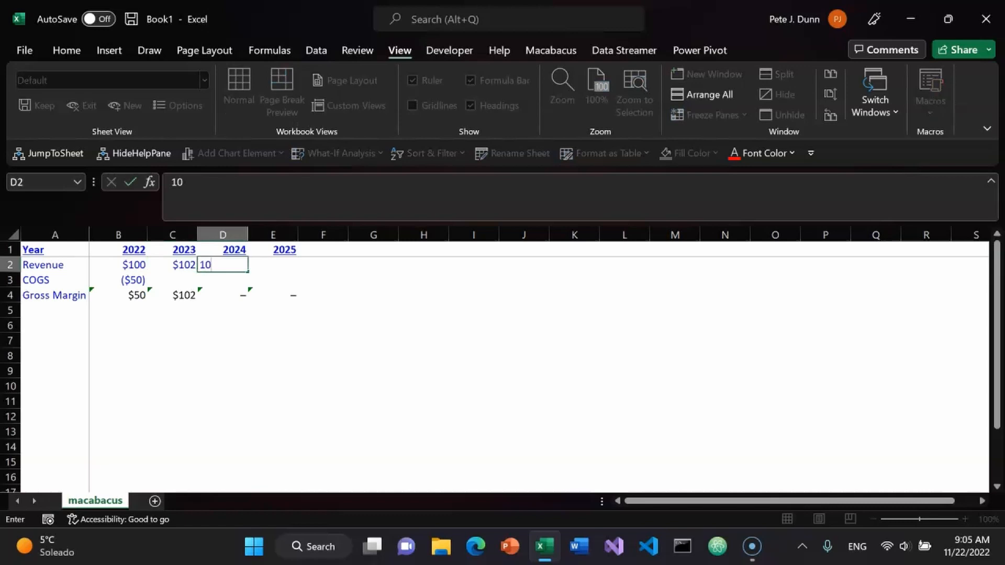
pyautogui.write('4')
pyautogui.press('Tab')
pyautogui.write('10')
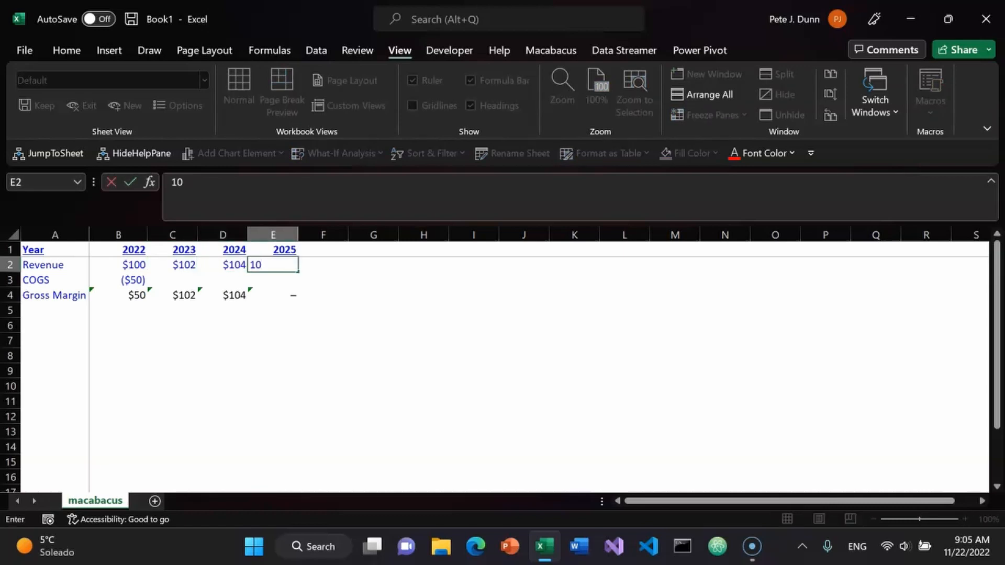
pyautogui.write('6')
pyautogui.press('Tab')
# Enter COGS values of 51, 52 and 53 for 2023 to 2025 in C3:E3
pyautogui.press('Down')
pyautogui.press('Left')
pyautogui.press('Left')
pyautogui.press('Left')
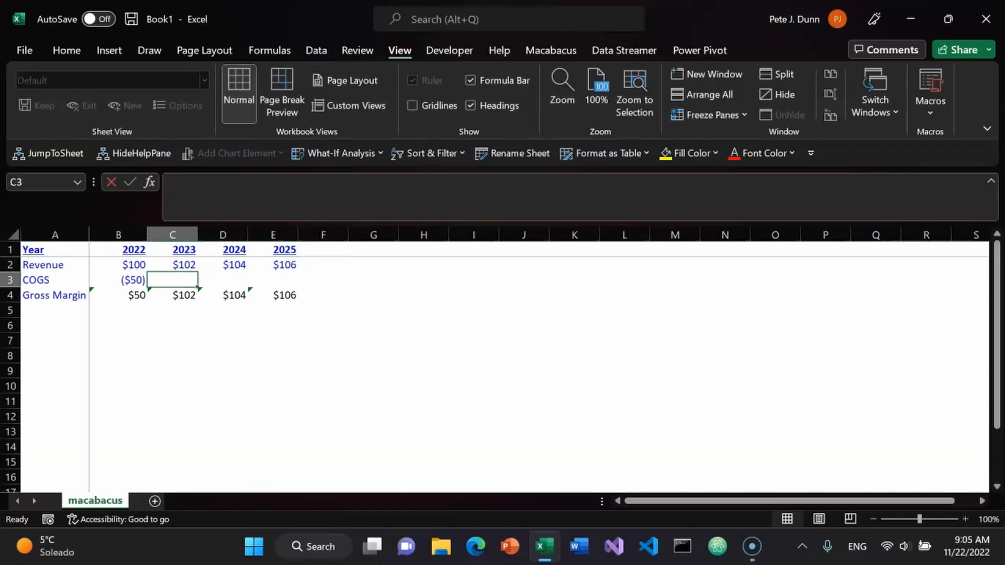
pyautogui.write('51')
pyautogui.press('Tab')
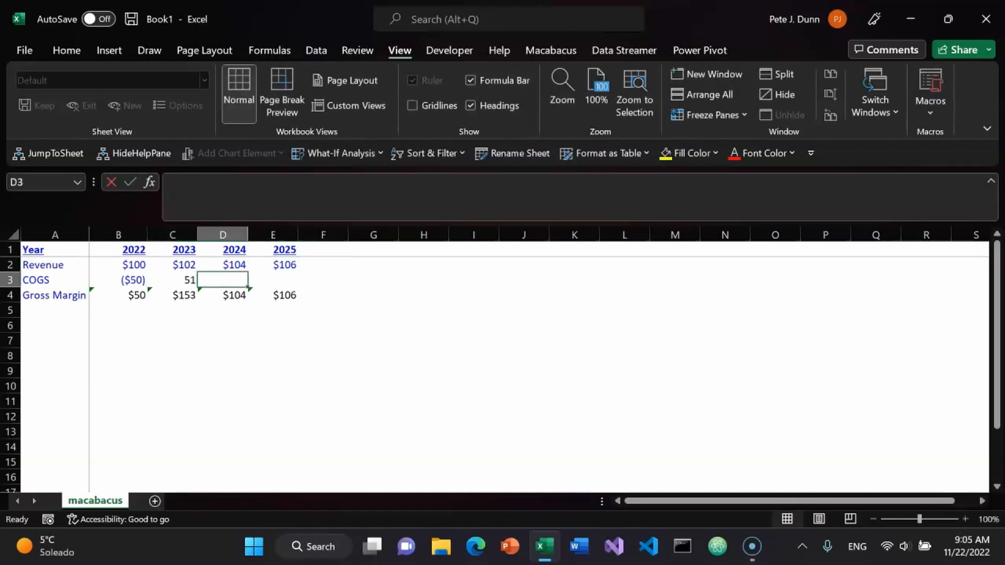
pyautogui.write('52')
pyautogui.press('Tab')
pyautogui.write('53')
pyautogui.press('Tab')
# Color the COGS inputs in C3:E3 blue and format them as dollar currency without decimals
pyautogui.press('Left')
pyautogui.press('Left')
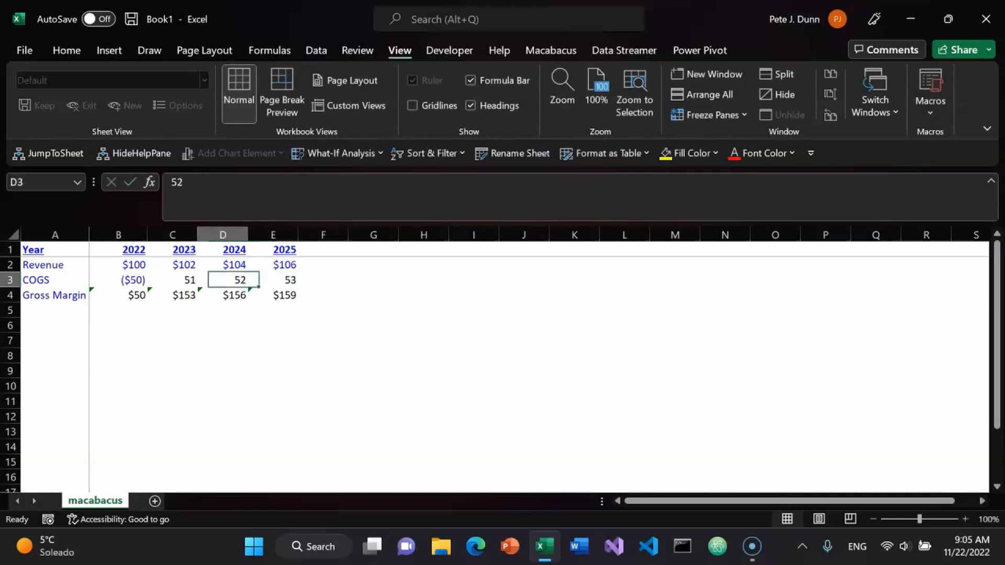
pyautogui.press('Left')
pyautogui.hotkey('shift', 'Right')
pyautogui.hotkey('shift', 'Right')
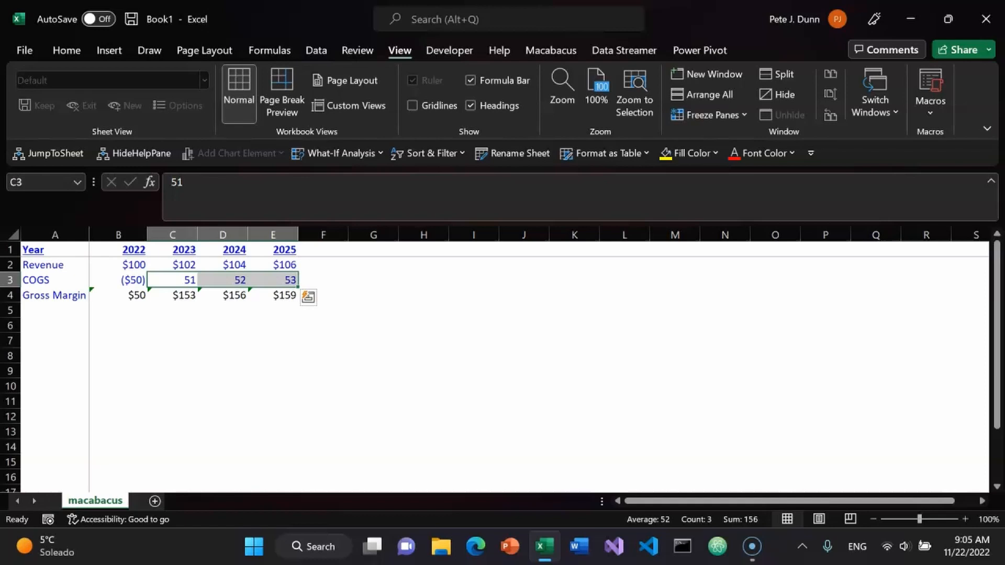
pyautogui.hotkey('ctrl', 'shift', '4')
pyautogui.hotkey('ctrl', 'alt', 'shift', '.')
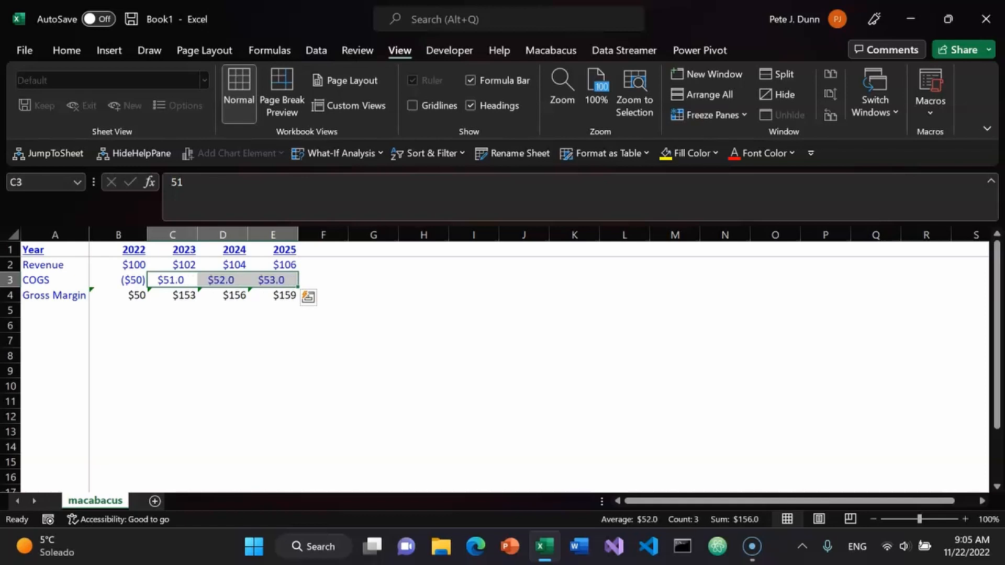
pyautogui.hotkey('ctrl', 'alt', 'shift', '.')
pyautogui.hotkey('ctrl', 'shift', '4')
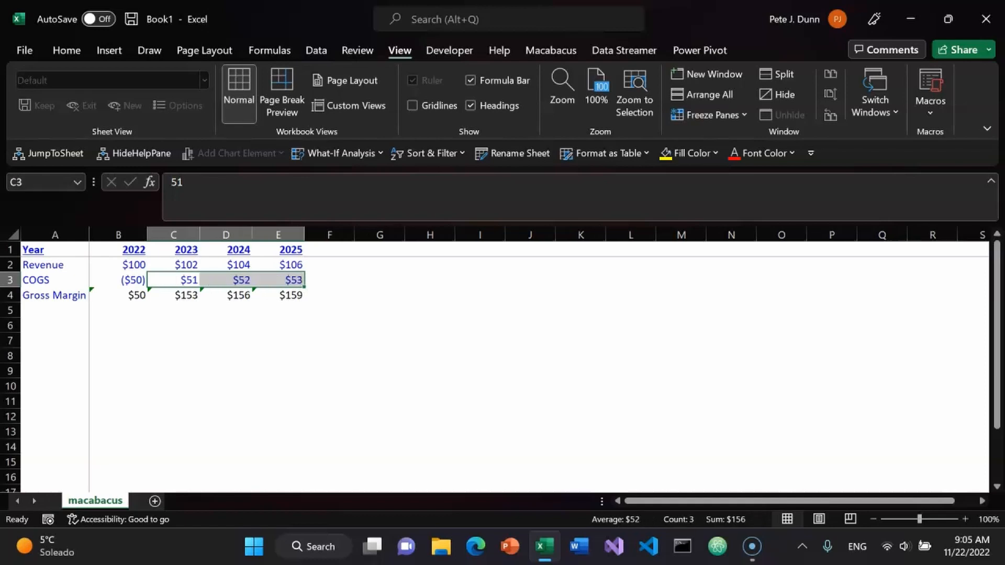
# Enter the COGS values in C3:E3 as negatives: -51, -52 and -53
pyautogui.press('Left')
pyautogui.press('Right')
pyautogui.write('-51')
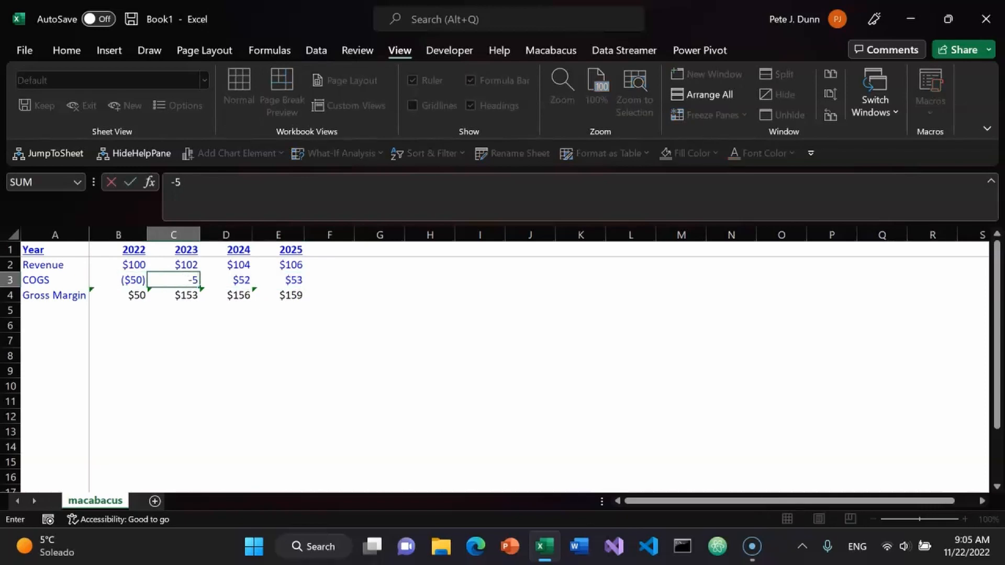
pyautogui.press('Tab')
pyautogui.write('-')
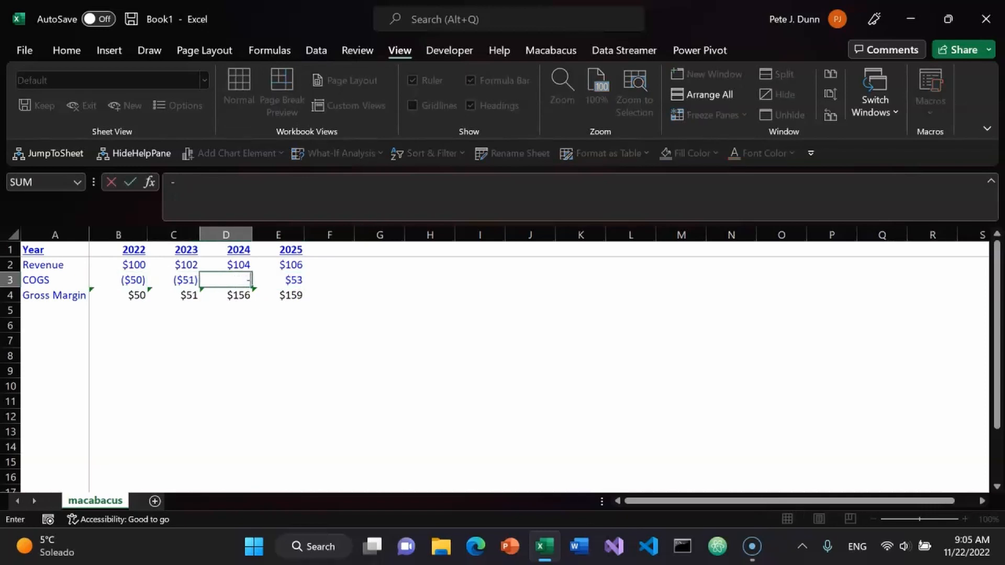
pyautogui.write('52')
pyautogui.press('Tab')
pyautogui.write('-53')
pyautogui.press('Tab')
# Add the row label OPEX in A5 below Gross Margin
pyautogui.press('Down')
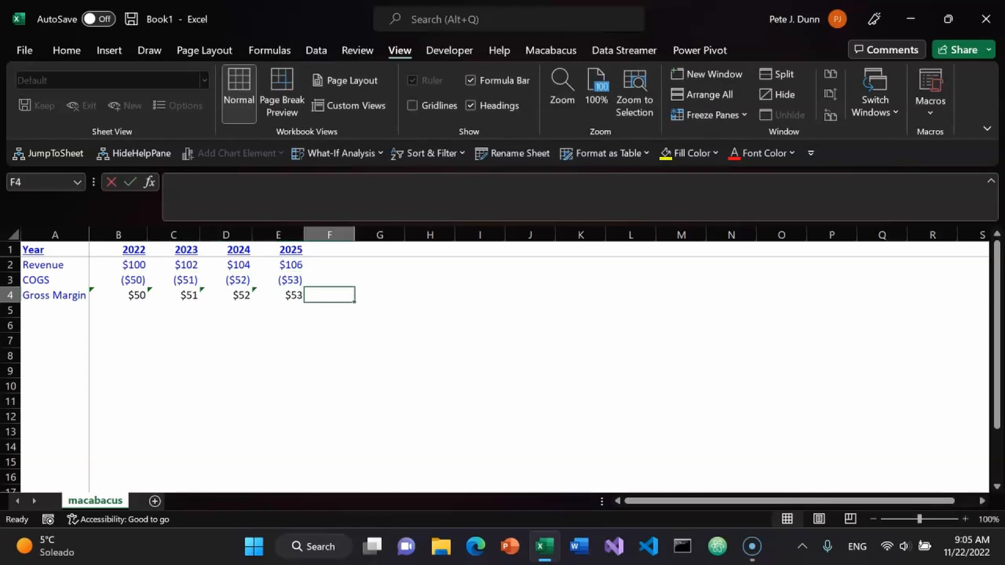
pyautogui.hotkey('ctrl', 'Left')
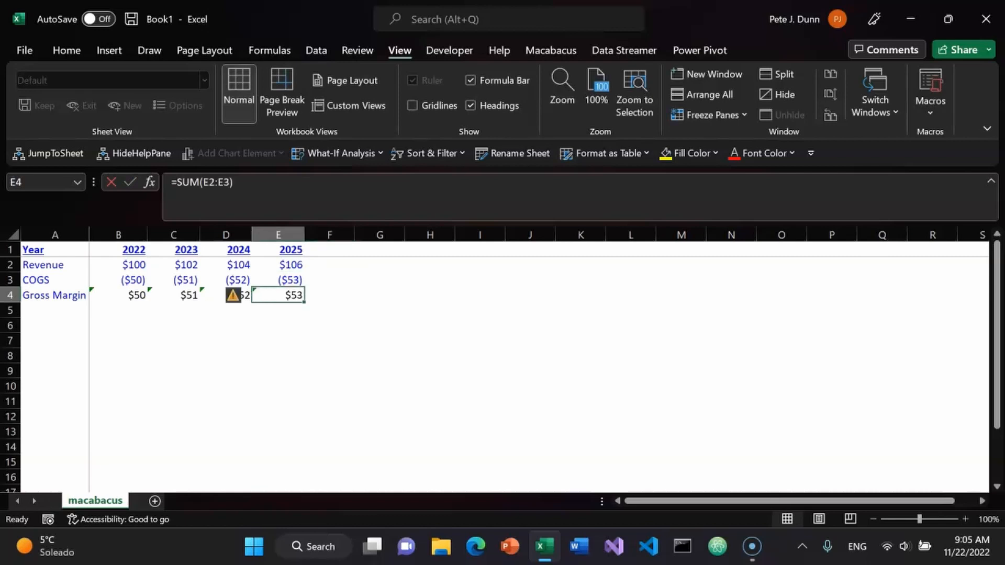
pyautogui.hotkey('ctrl', 'Left')
pyautogui.press('Down')
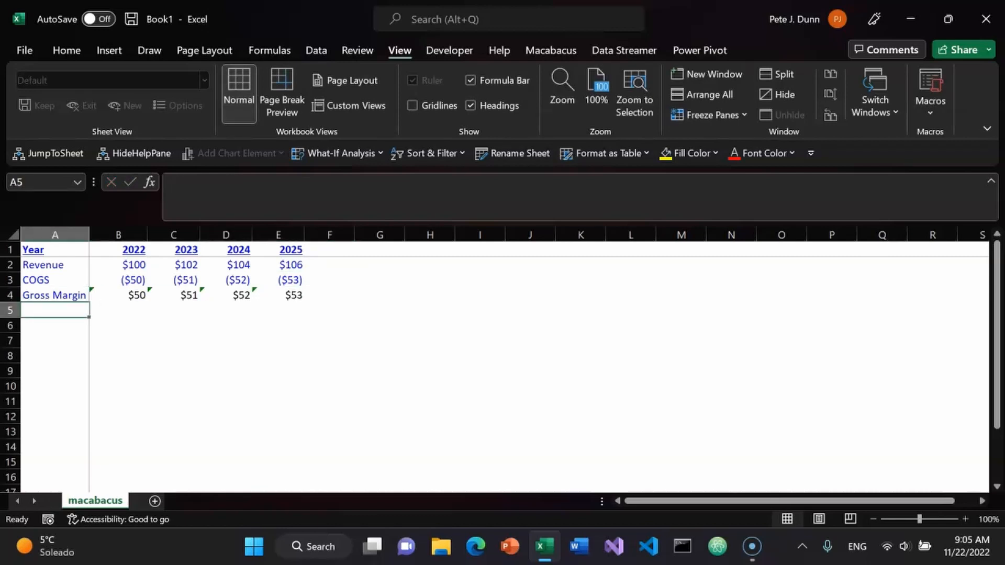
pyautogui.write('OPEX')
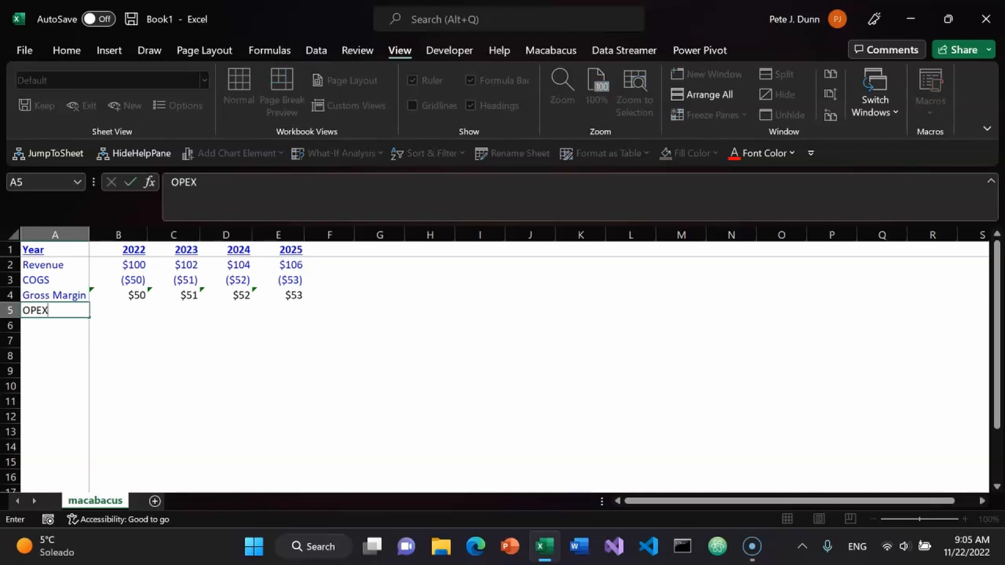
pyautogui.press('Return')
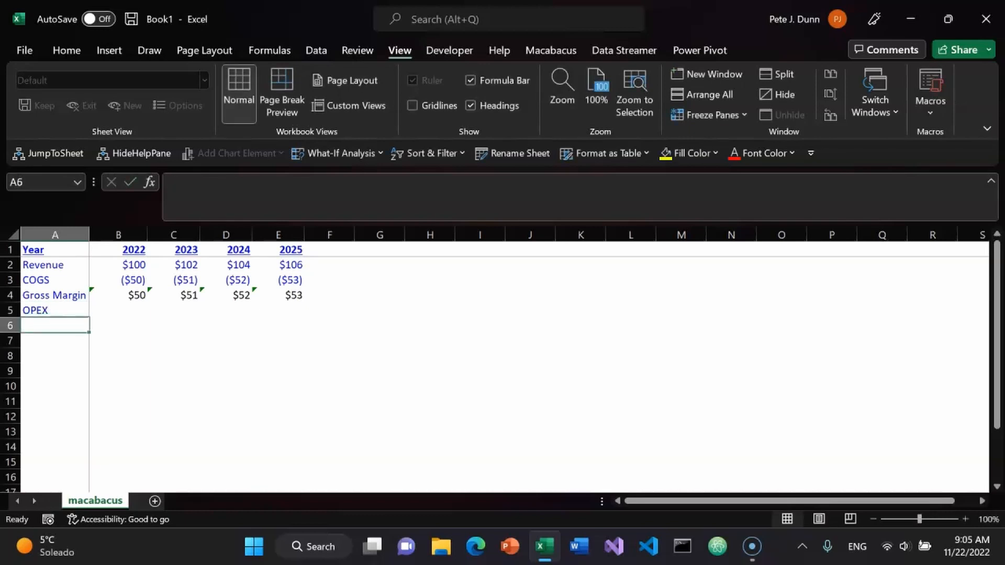
# Enter the OPEX values 20, 21, 22 and 23 for 2022 to 2025 in B5:E5
pyautogui.press('Up')
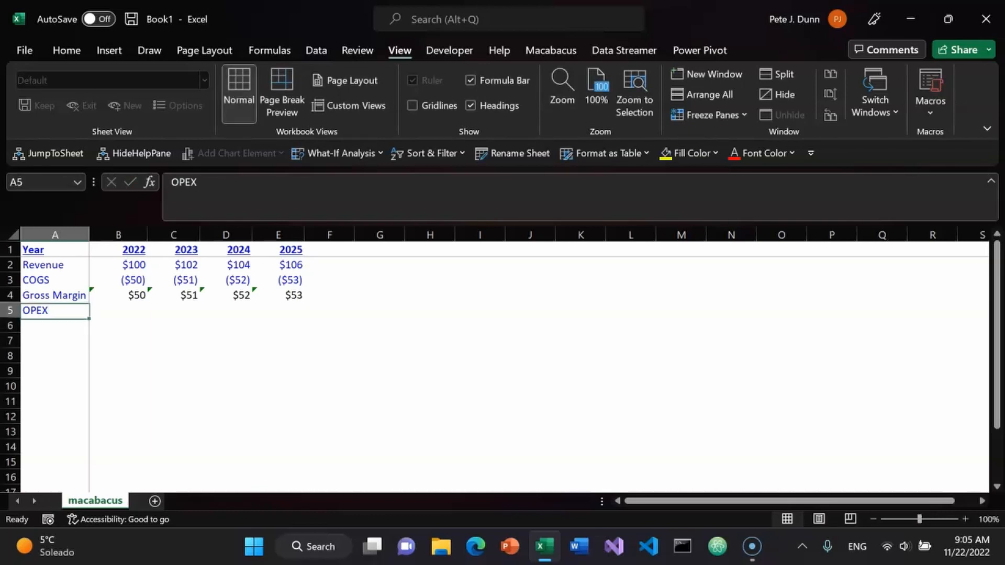
pyautogui.press('Right')
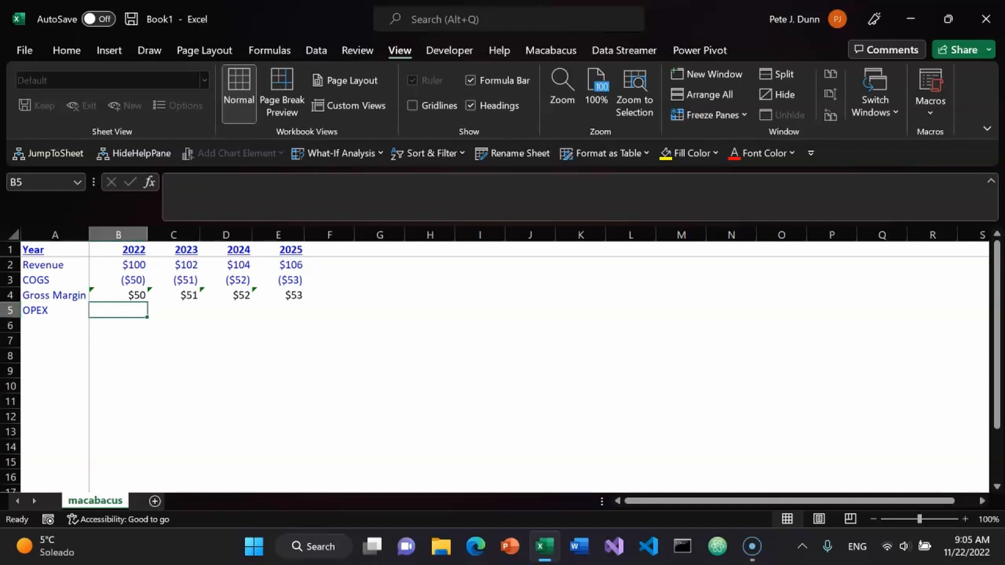
pyautogui.write('20')
pyautogui.press('Right')
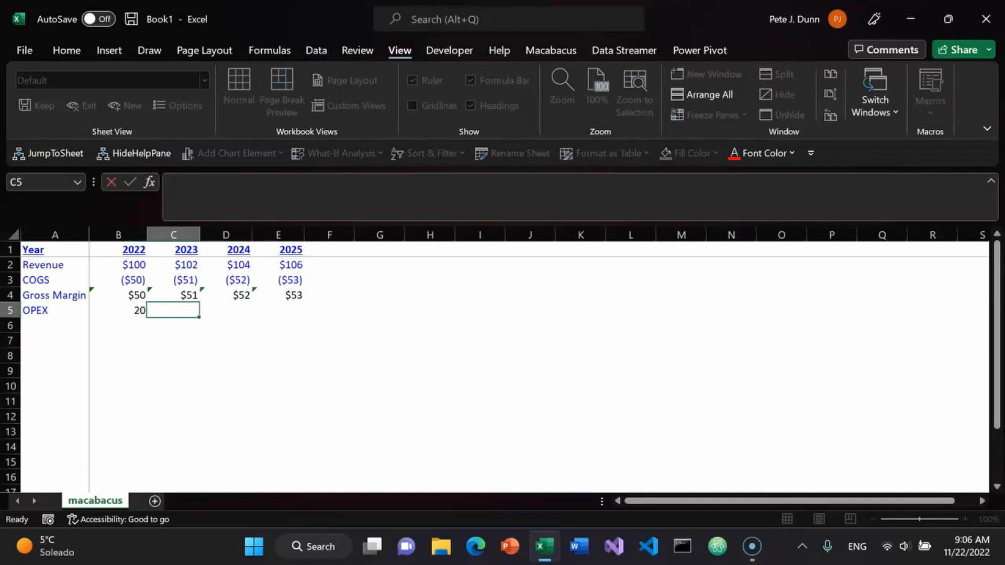
pyautogui.write('21')
pyautogui.press('Right')
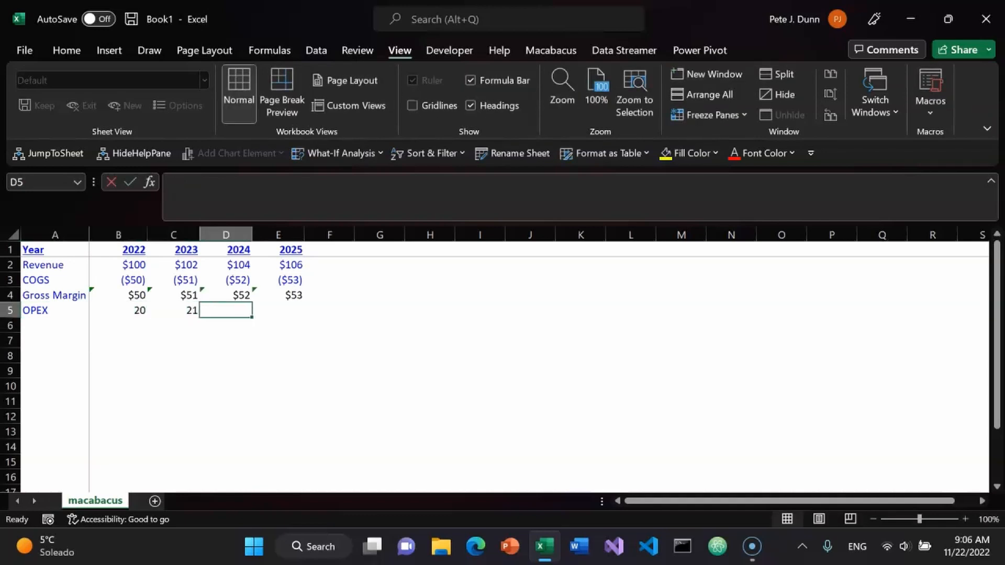
pyautogui.write('22')
pyautogui.press('Right')
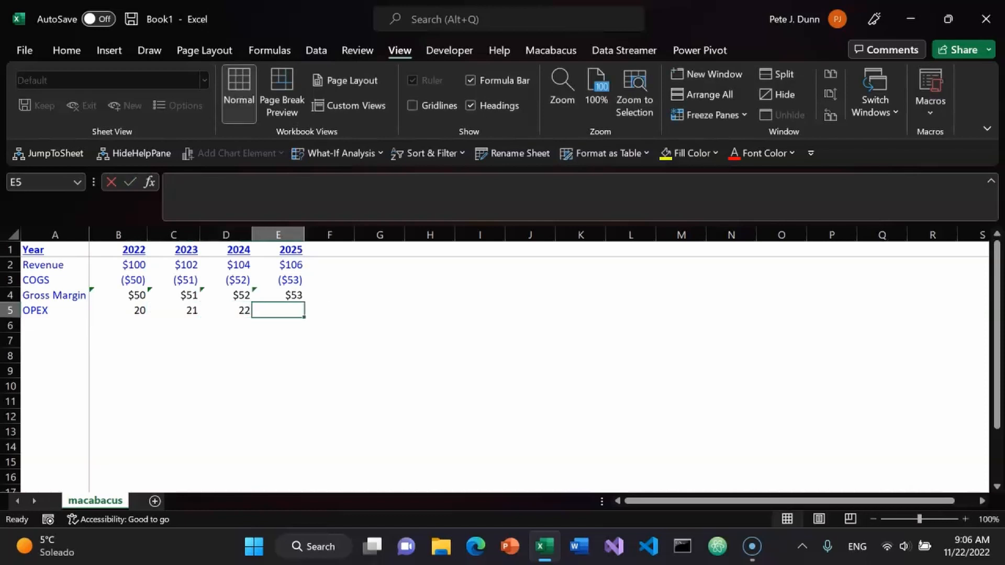
pyautogui.write('23')
pyautogui.press('Right')
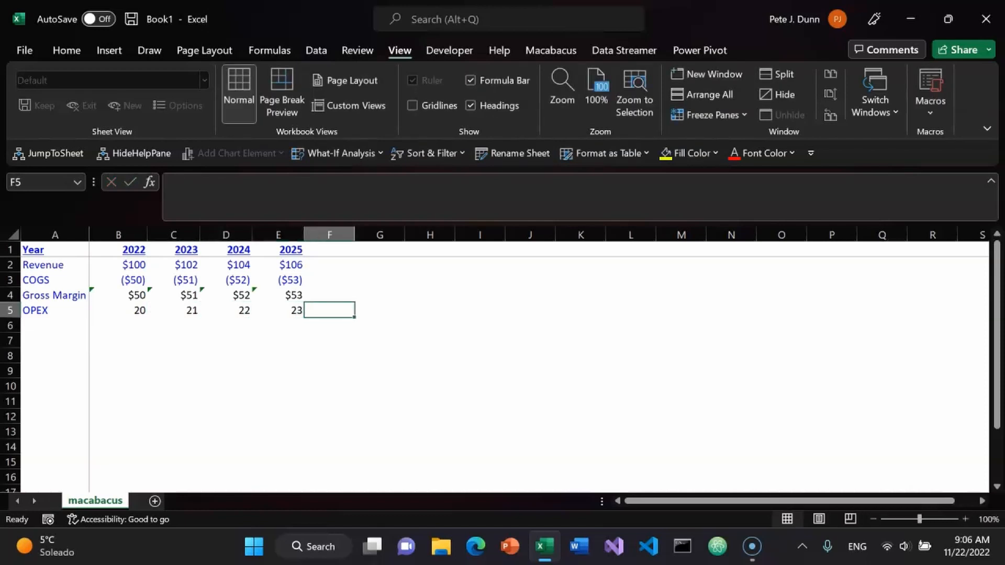
# Copy the 2025 COGS cell E3 and paste only its formats onto the OPEX values in B5:E5
pyautogui.press('Left')
pyautogui.press('Up')
pyautogui.press('Up')
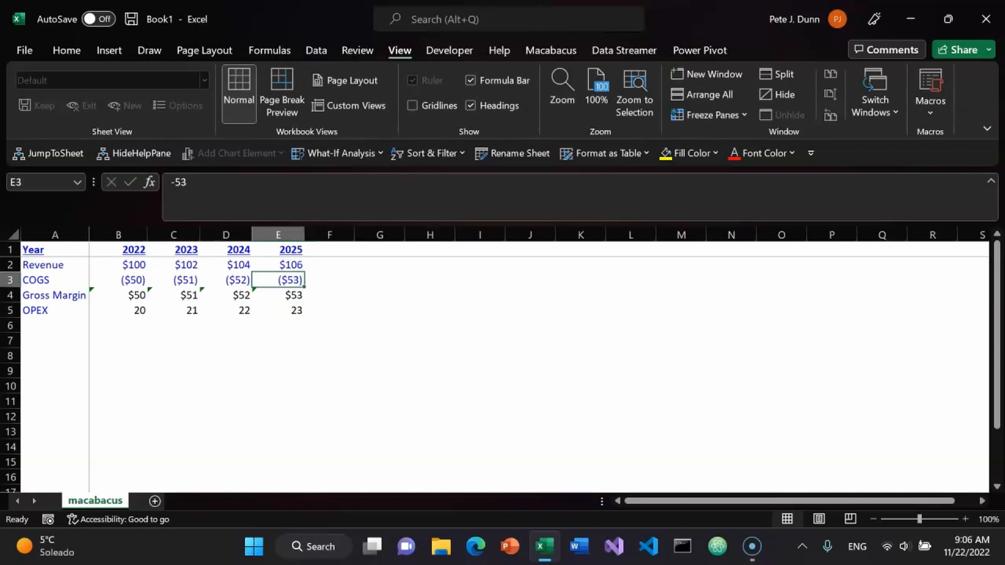
pyautogui.hotkey('ctrl', 'c')
pyautogui.press('Down')
pyautogui.press('Down')
pyautogui.press('Left')
pyautogui.press('Left')
pyautogui.press('Left')
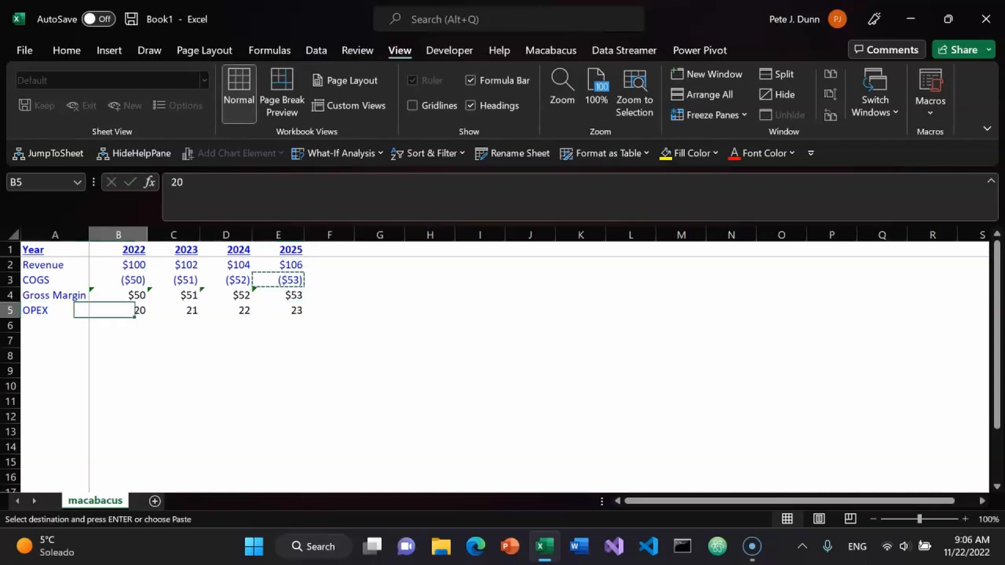
pyautogui.hotkey('ctrl', 'shift', 'Right')
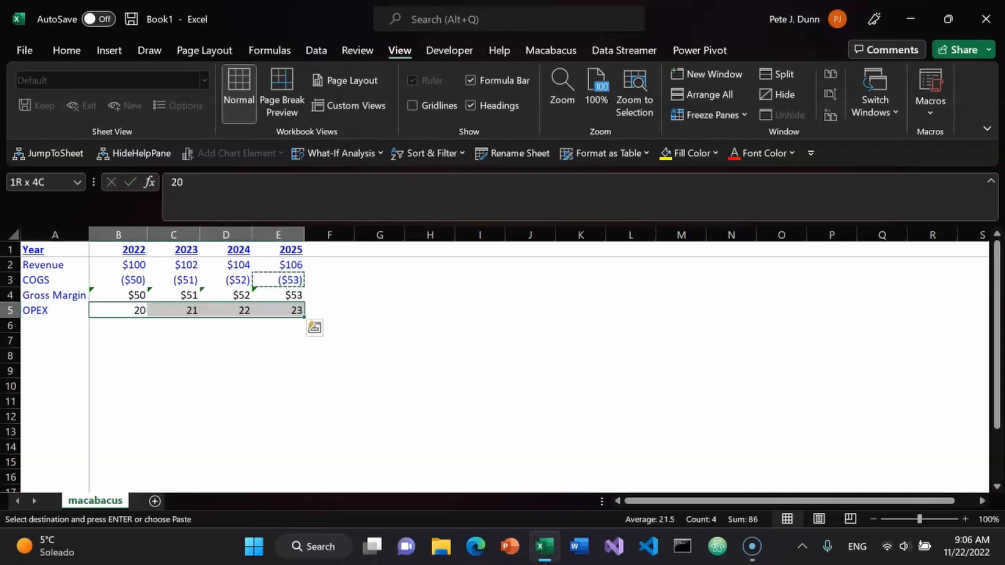
pyautogui.hotkey('ctrl', 'alt', 'v')
pyautogui.press('t')
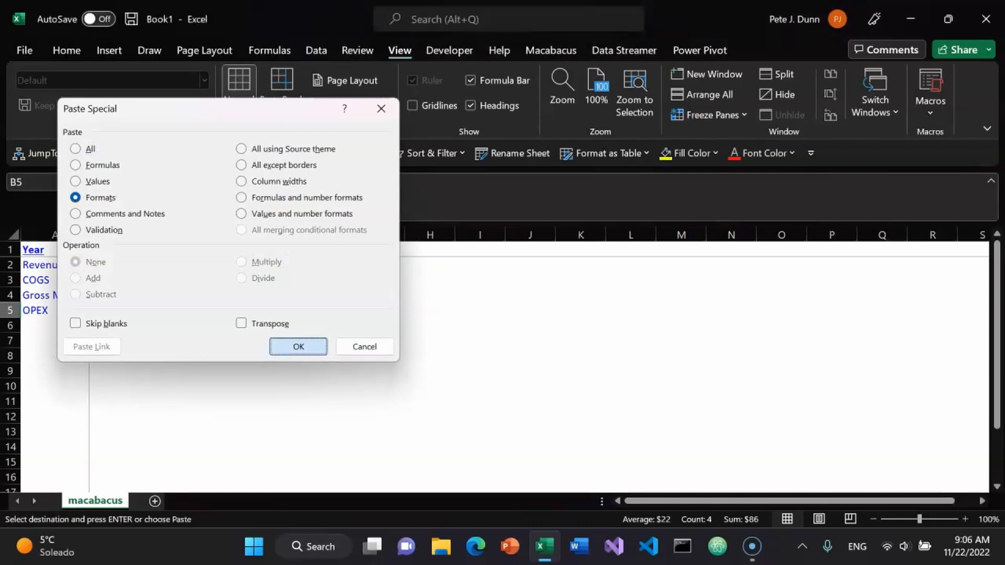
pyautogui.press('Return')
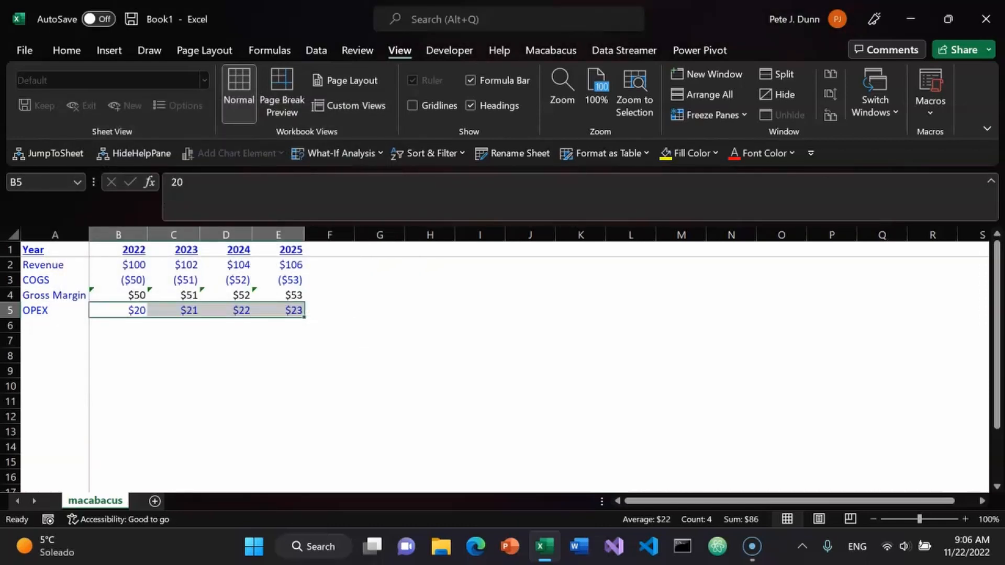
# Add the row label SG&A in A6 below OPEX
pyautogui.press('Home')
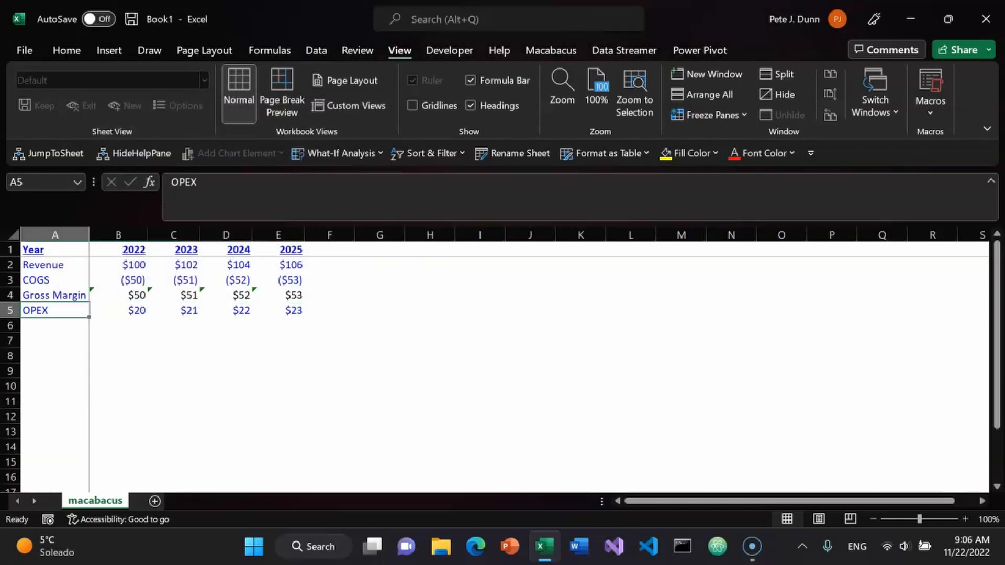
pyautogui.press('Down')
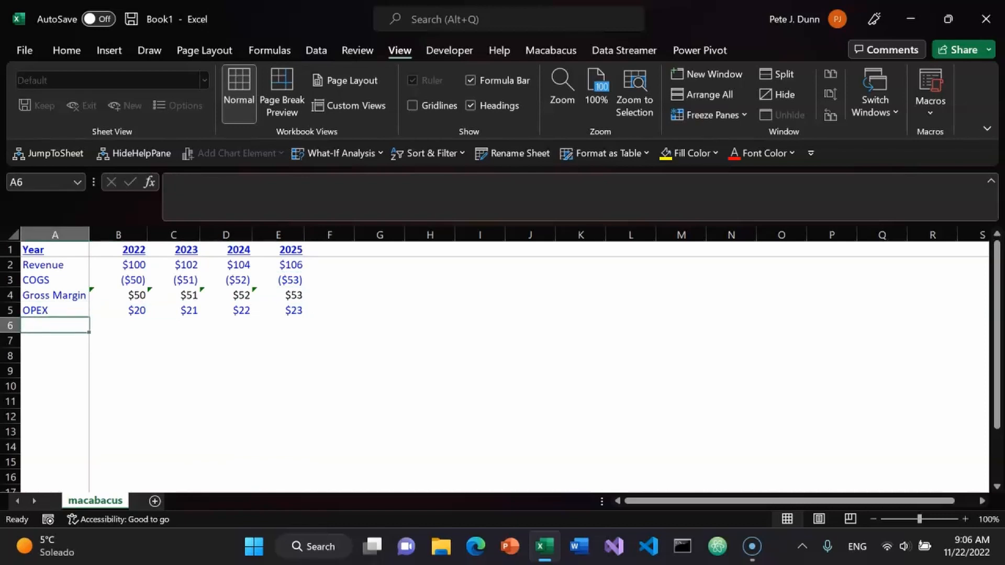
pyautogui.write('SG&A')
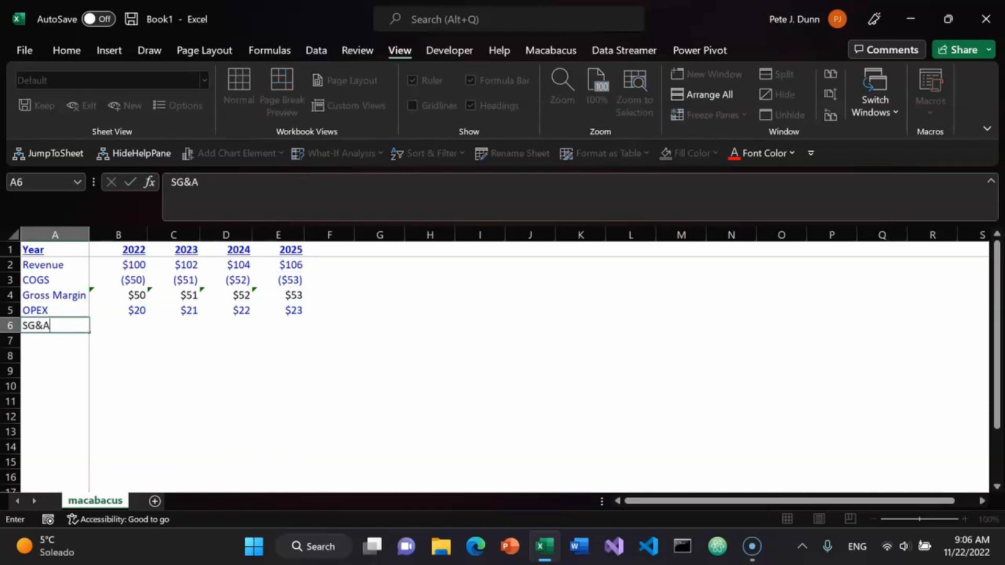
pyautogui.press('Return')
# Enter the SG&A values 10, 11, 12 and 13 for 2022 to 2025 in B6:E6
pyautogui.press('Up')
pyautogui.press('Right')
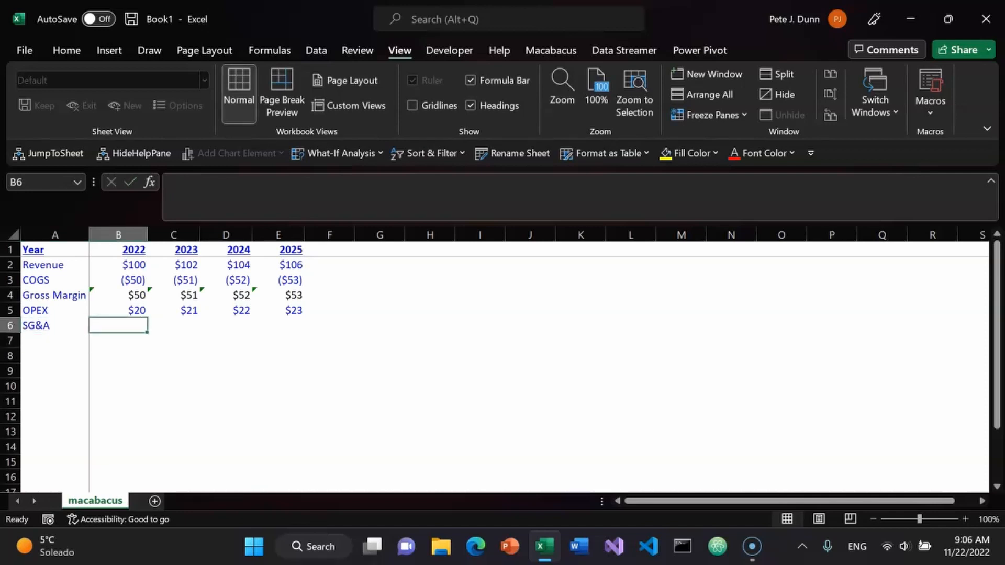
pyautogui.write('10')
pyautogui.press('Right')
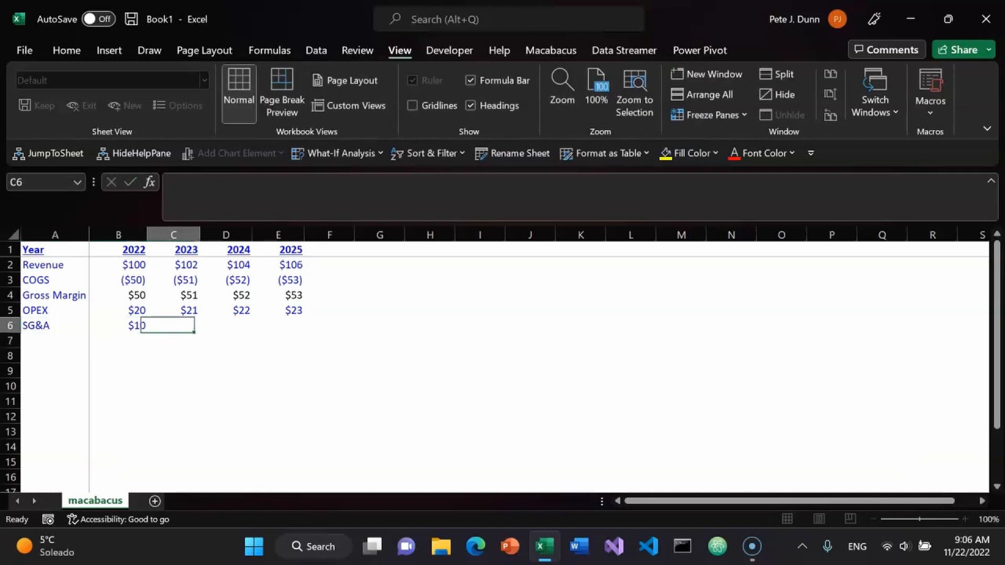
pyautogui.write('11')
pyautogui.press('Right')
pyautogui.write('12')
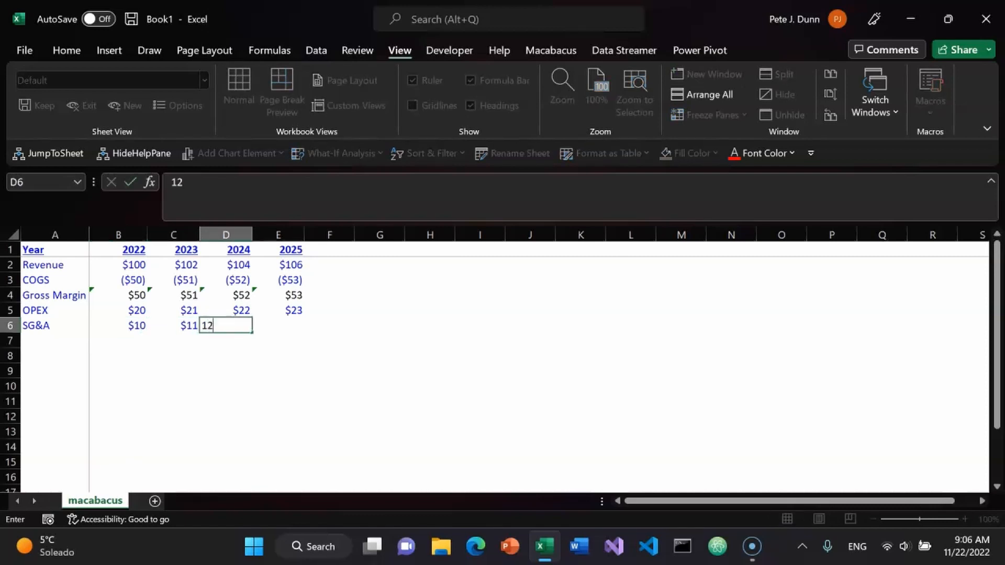
pyautogui.press('Right')
pyautogui.write('13')
pyautogui.press('Right')
pyautogui.press('Left')
pyautogui.press('Left')
pyautogui.press('Left')
pyautogui.press('Left')
pyautogui.press('Left')
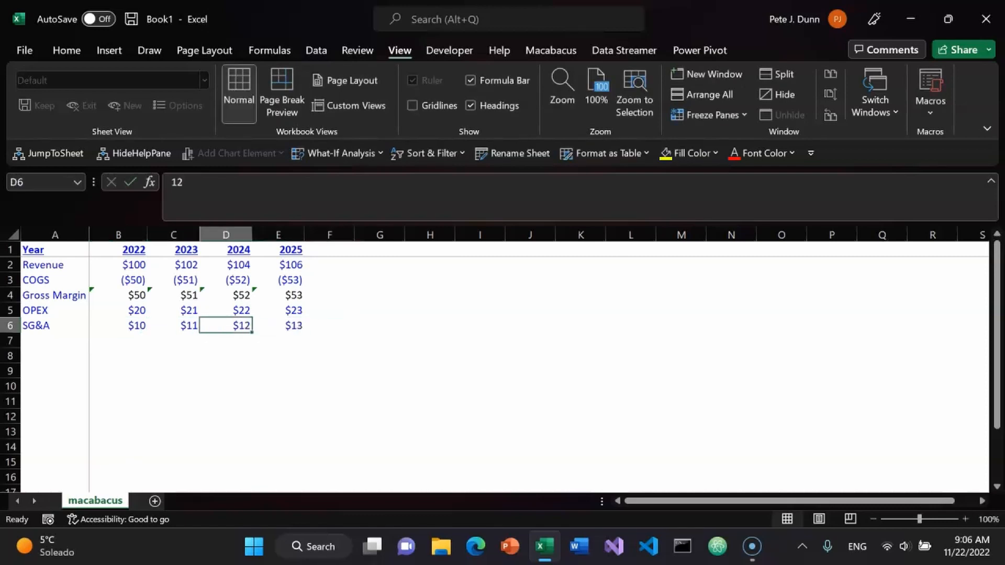
pyautogui.press('Down')
pyautogui.press('Right')
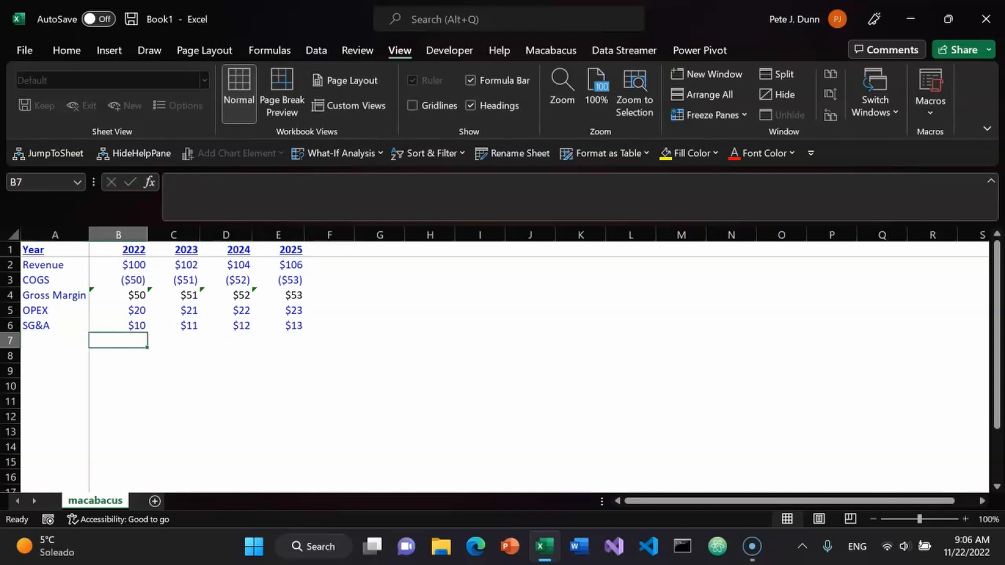
pyautogui.press('Up')
pyautogui.press('Up')
pyautogui.press('Right')
pyautogui.press('Right')
pyautogui.press('Right')
pyautogui.press('Right')
pyautogui.press('Right')
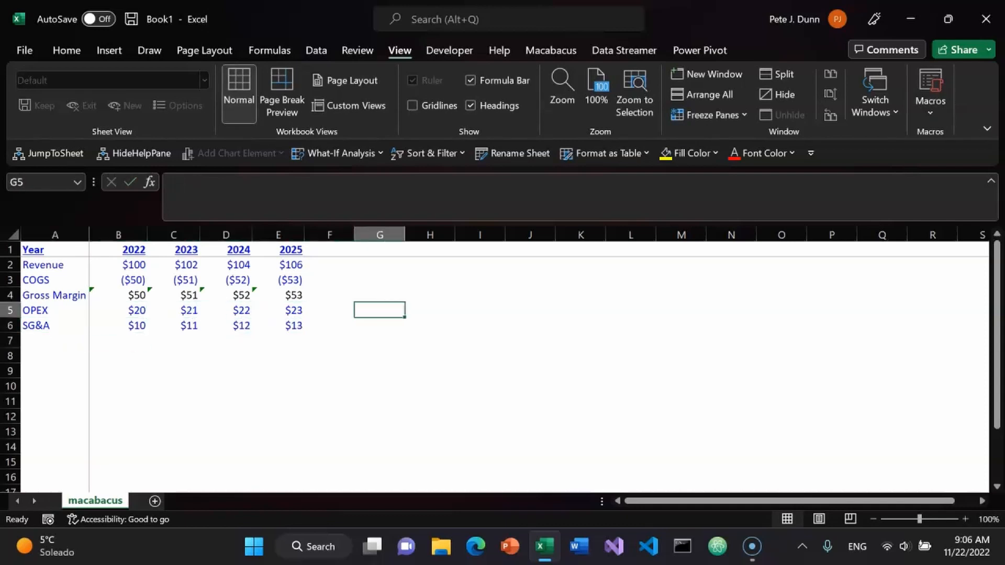
pyautogui.press('Left')
pyautogui.press('Left')
pyautogui.press('Left')
pyautogui.press('Left')
pyautogui.press('Left')
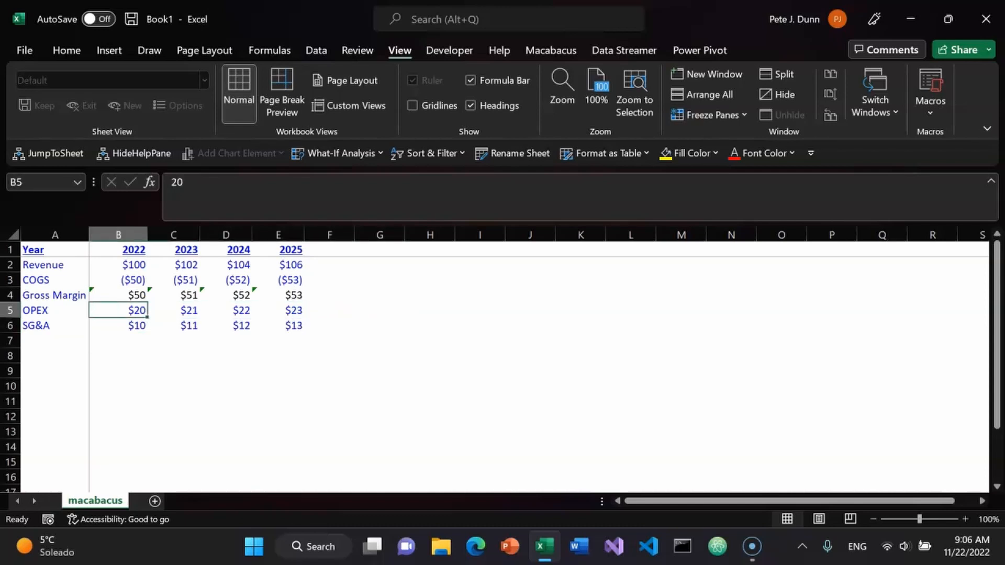
pyautogui.hotkey('shift', 'Down')
pyautogui.hotkey('ctrl', 'shift', 'Right')
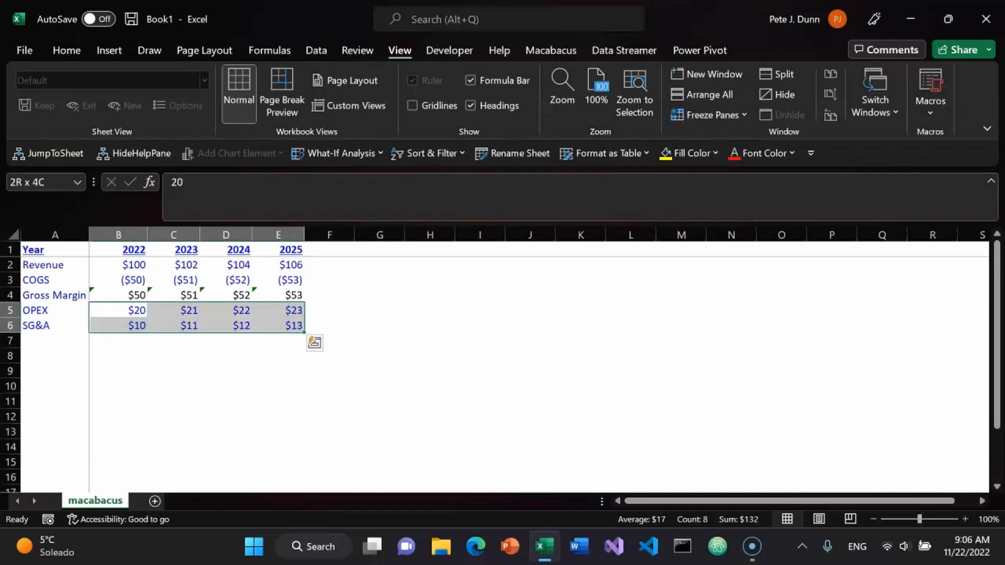
pyautogui.hotkey('ctrl', 'shift', 'r')
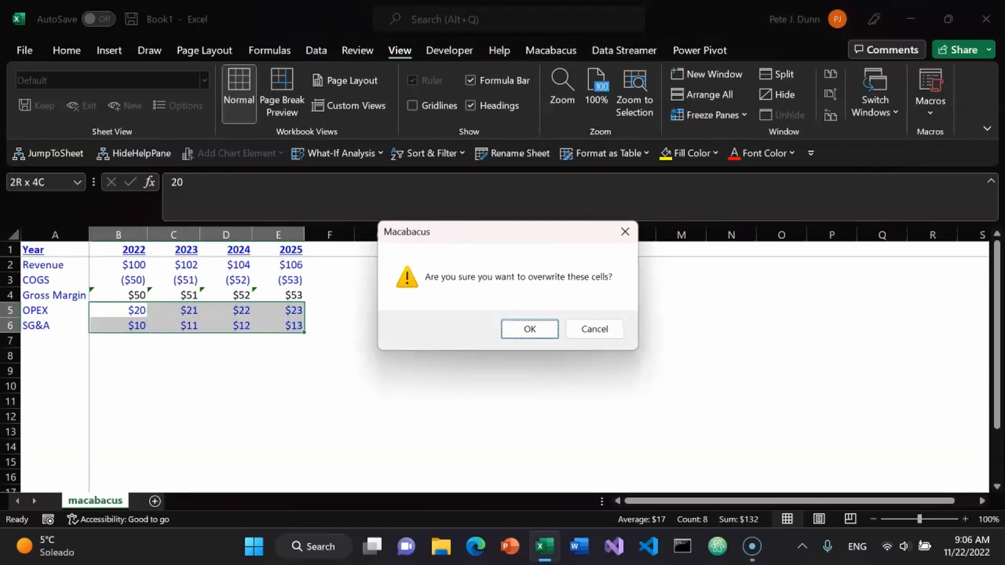
pyautogui.press('Return')
# Enter the helper value -1 in G5, outside the table beside the OPEX row
pyautogui.press('Right')
pyautogui.press('Right')
pyautogui.press('Right')
pyautogui.press('Right')
pyautogui.press('Right')
pyautogui.write('-1')
pyautogui.press('Return')
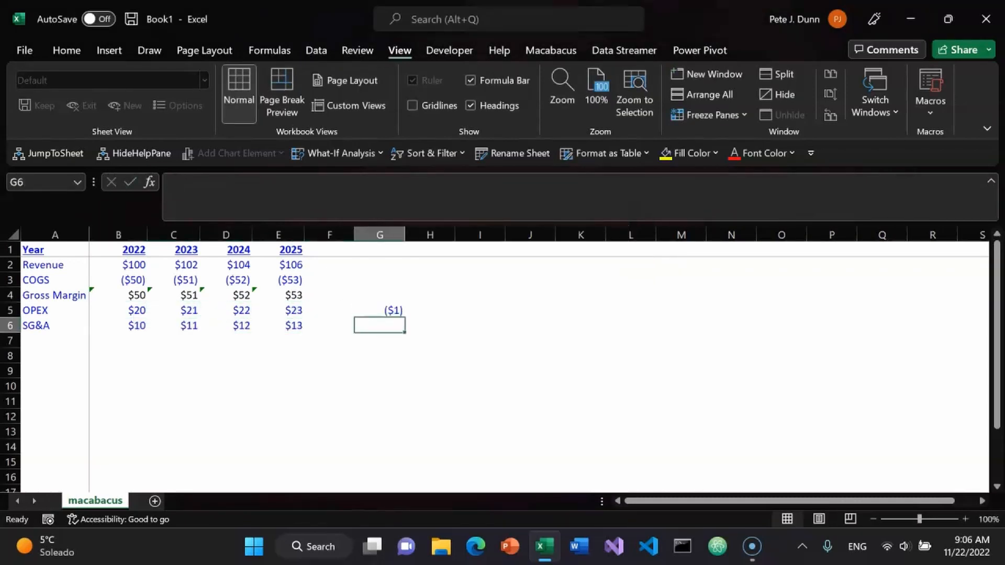
# Copy the -1 in G5 and paste it onto the OPEX and SG&A values in B5:E6 with the Multiply operation
pyautogui.press('Up')
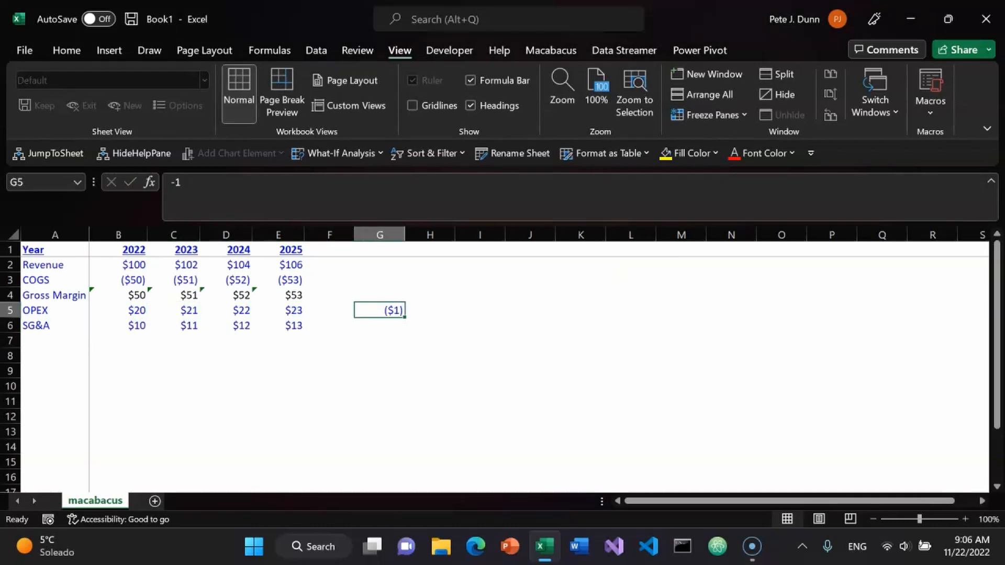
pyautogui.hotkey('ctrl', 'c')
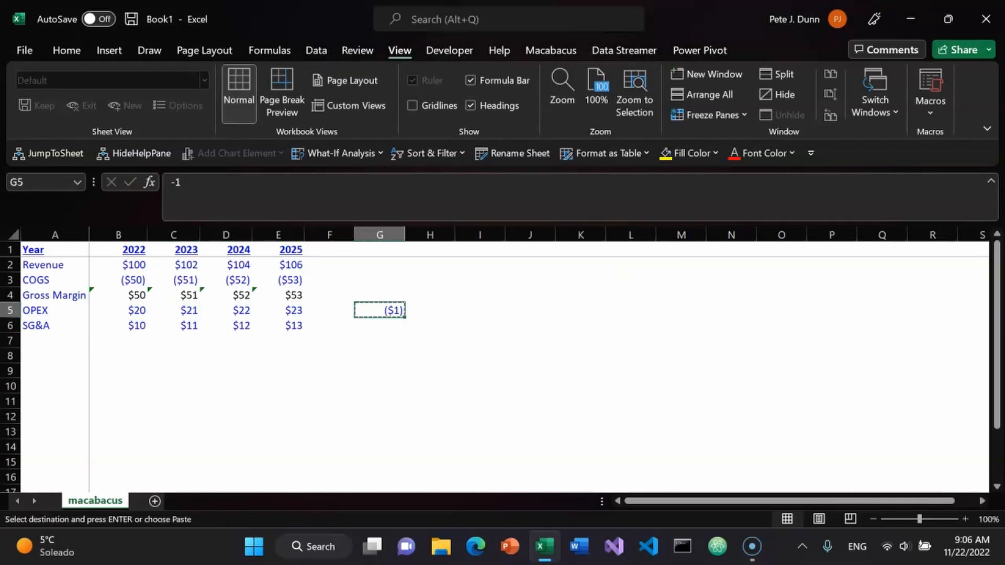
pyautogui.press('Left')
pyautogui.press('Left')
pyautogui.hotkey('shift', 'Left')
pyautogui.hotkey('shift', 'Left')
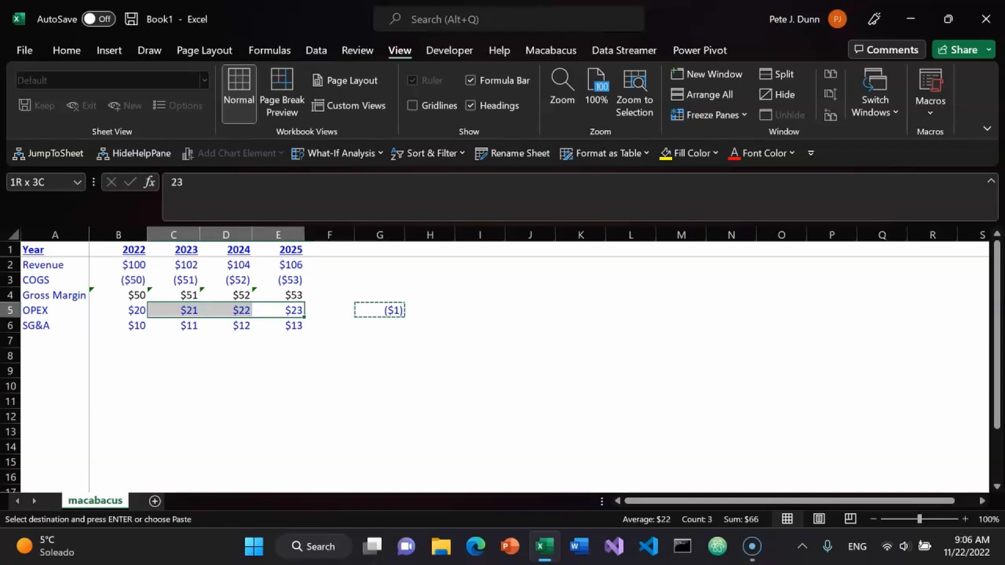
pyautogui.hotkey('shift', 'Left')
pyautogui.hotkey('shift', 'Down')
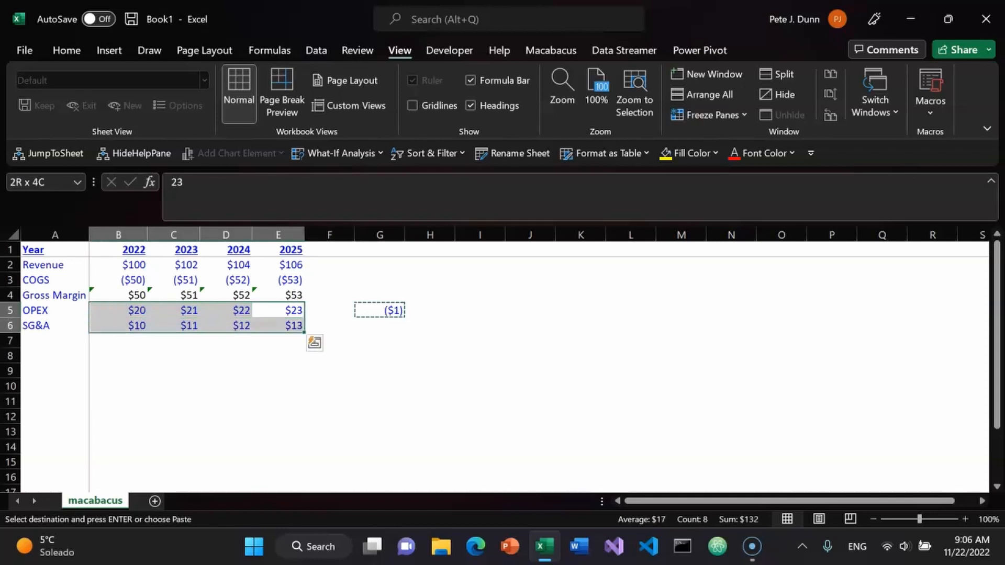
pyautogui.hotkey('ctrl', 'alt', 'v')
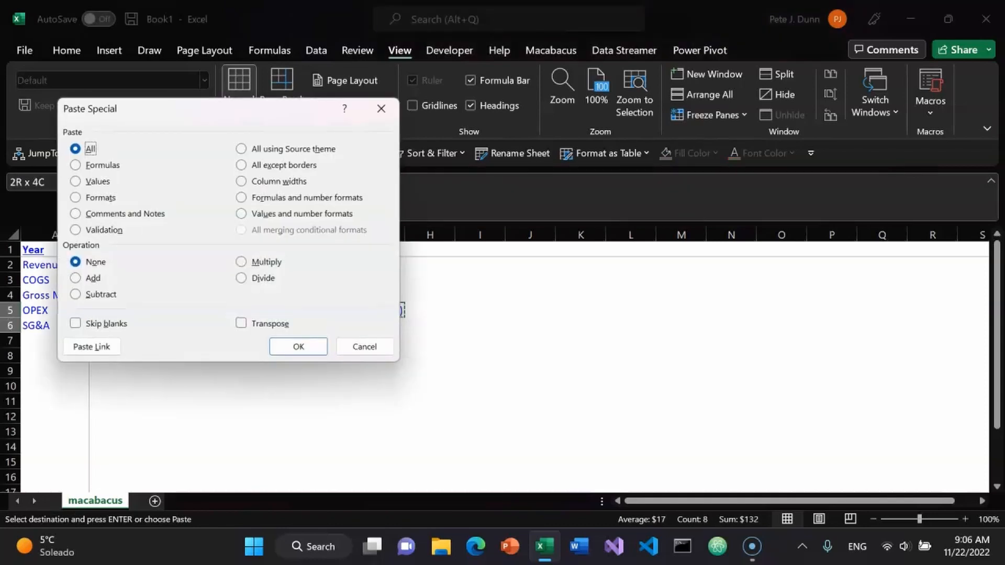
pyautogui.press('m')
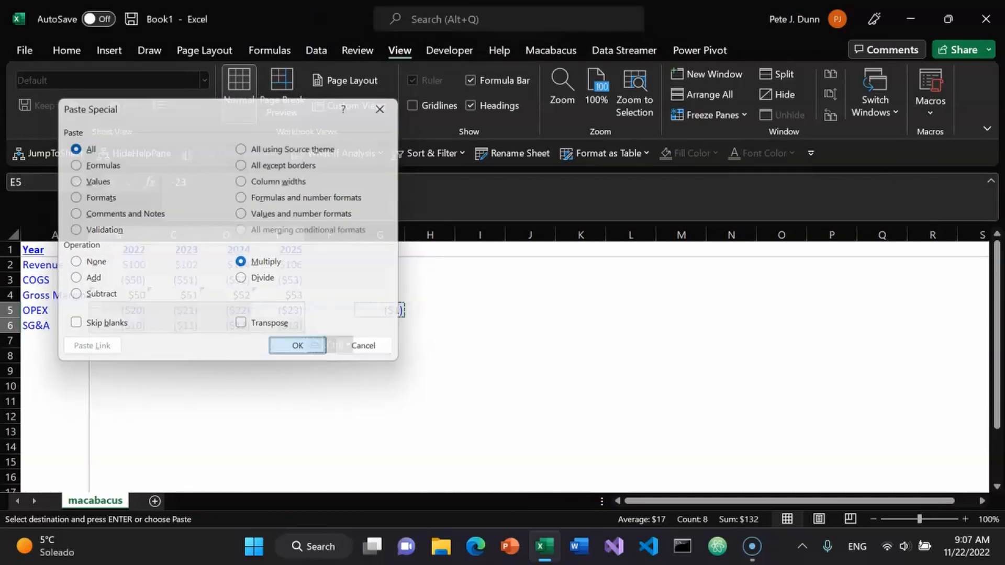
pyautogui.press('Return')
pyautogui.press('Escape')
# Clear the helper value from G5
pyautogui.press('Right')
pyautogui.press('Right')
pyautogui.press('Delete')
# Make the Gross Margin row bold from A4 to E4
pyautogui.press('Left')
pyautogui.press('Left')
pyautogui.press('Left')
pyautogui.press('Left')
pyautogui.press('Down')
pyautogui.press('Down')
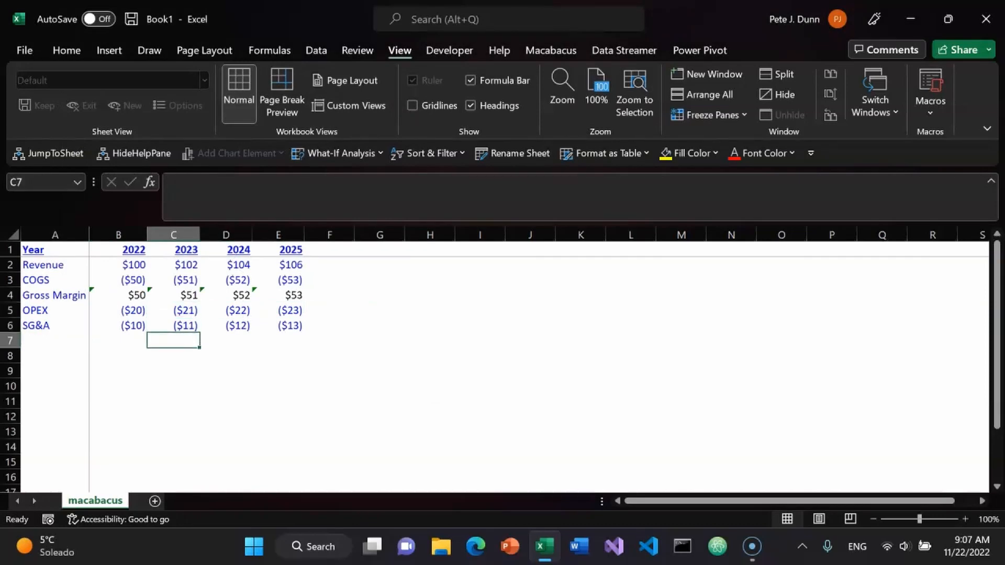
pyautogui.press('Left')
pyautogui.press('Left')
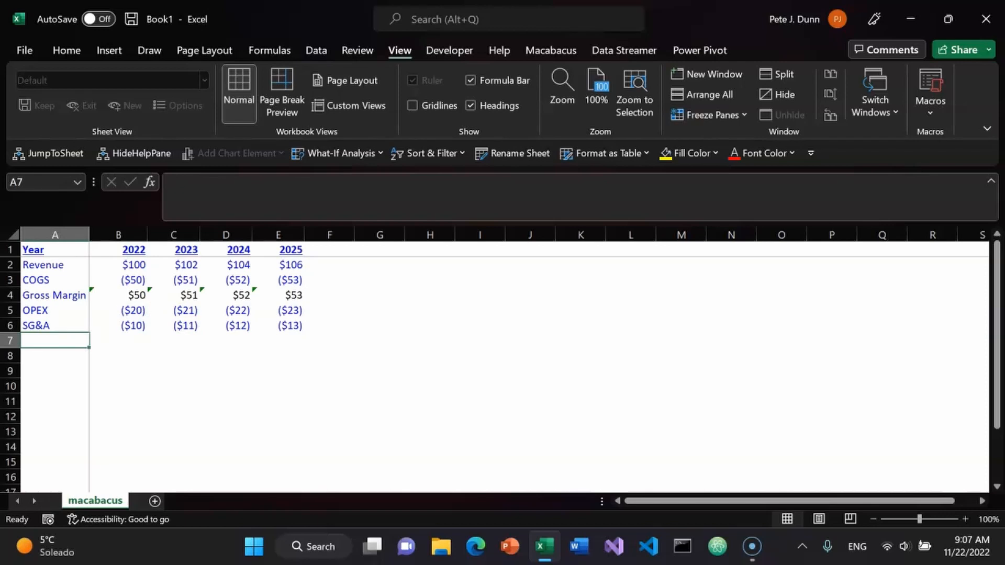
pyautogui.press('Up')
pyautogui.press('Up')
pyautogui.press('Up')
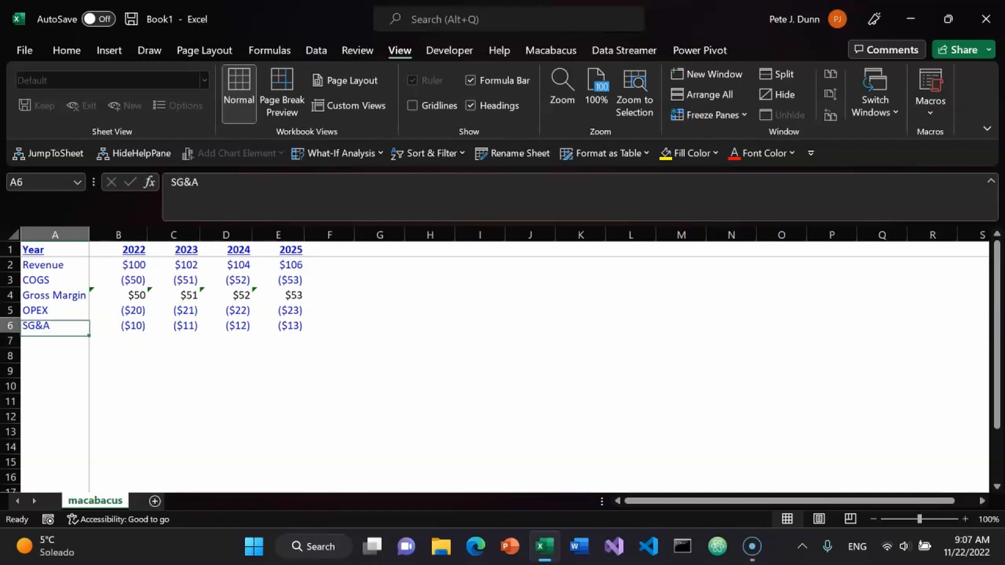
pyautogui.hotkey('ctrl', 'shift', 'Right')
pyautogui.hotkey('ctrl', 'b')
# Add the row label EBITDA in A7 below SG&A
pyautogui.press('Down')
pyautogui.press('Down')
pyautogui.press('Down')
pyautogui.press('Down')
pyautogui.press('Up')
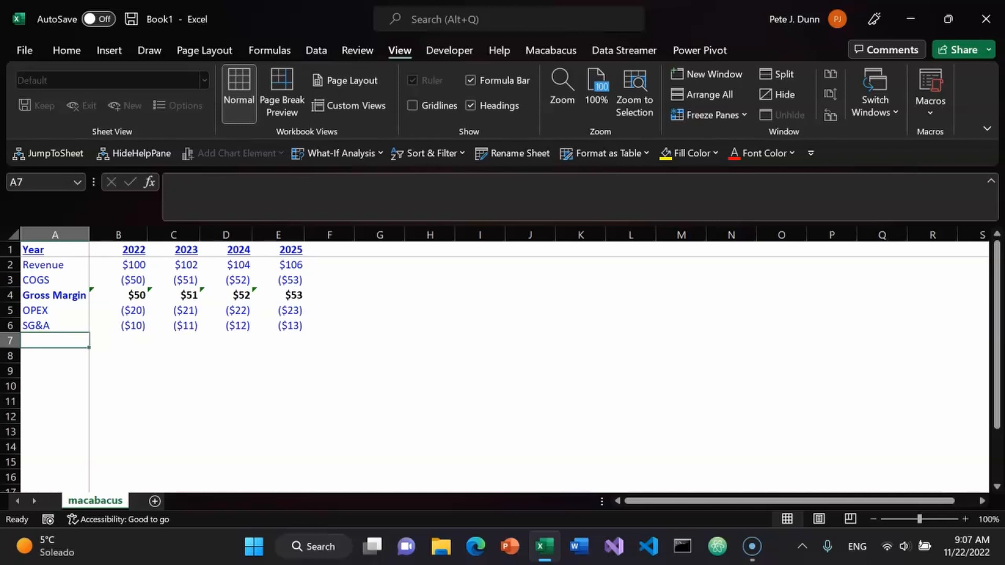
pyautogui.write('EBITDA')
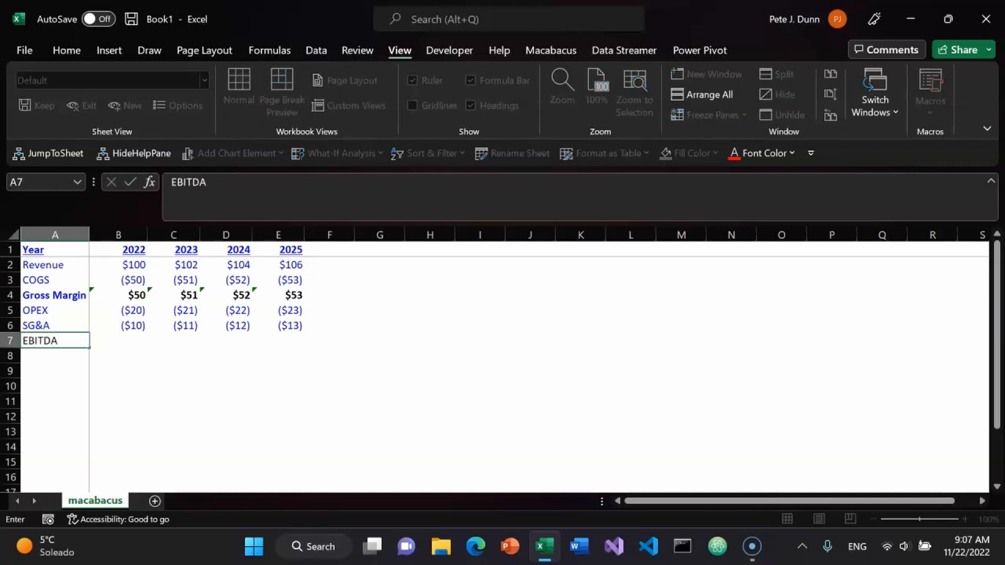
pyautogui.press('Return')
# Calculate the 2022 EBITDA in B7 by summing B4:B6
pyautogui.press('Up')
pyautogui.press('Right')
pyautogui.write('=sum(')
pyautogui.press('Up')
pyautogui.hotkey('shift', 'Up')
pyautogui.hotkey('shift', 'Up')
pyautogui.press('Return')
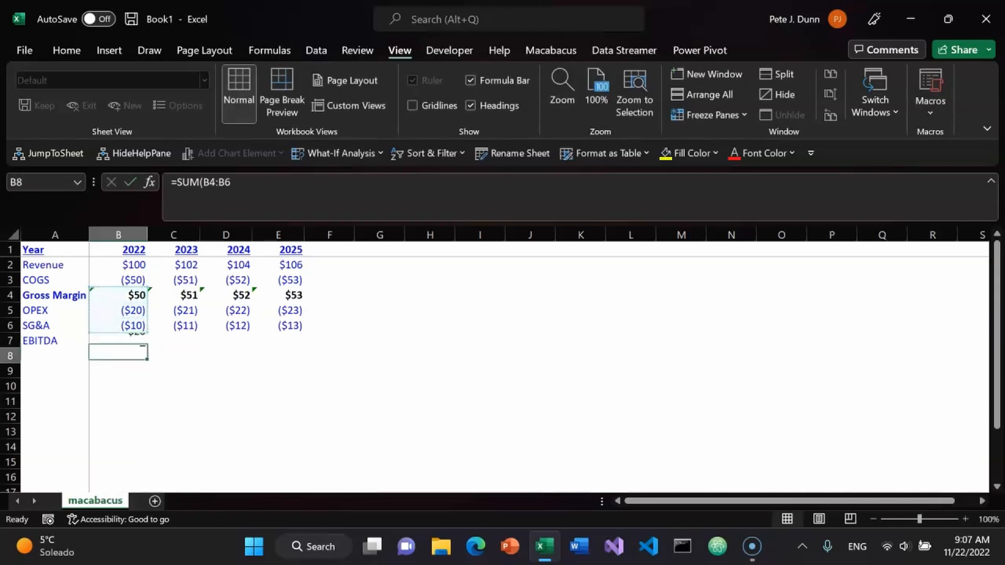
# Fill the 2022 EBITDA formula from B7 across to E7 for 2023 to 2025
pyautogui.press('Up')
pyautogui.press('Left')
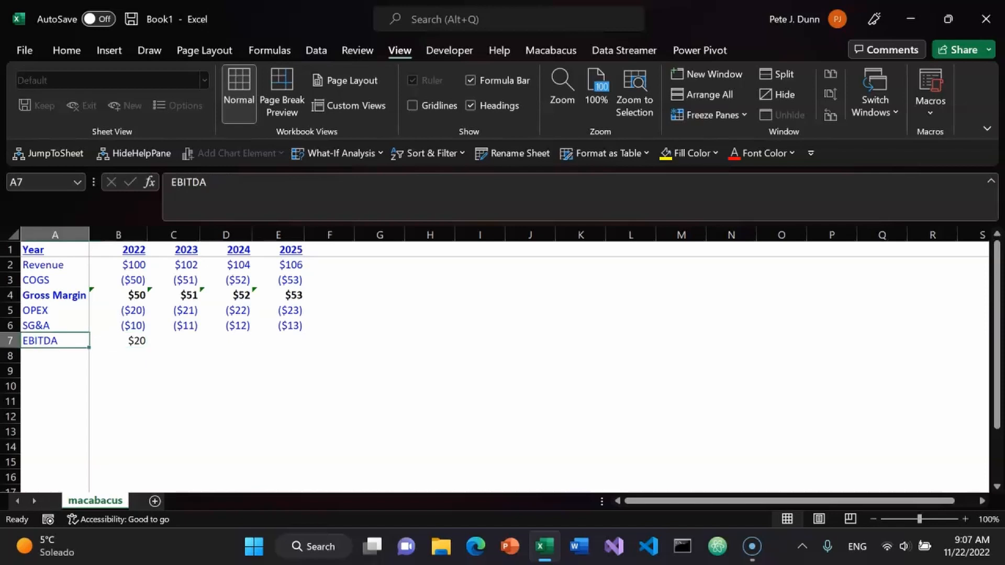
pyautogui.press('Right')
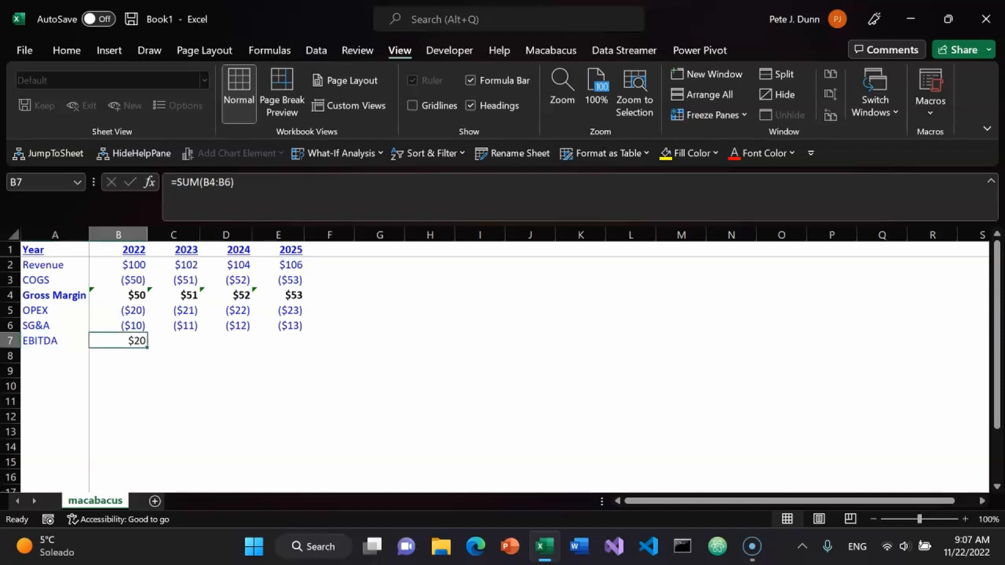
pyautogui.hotkey('shift', 'Right')
pyautogui.hotkey('shift', 'Right')
pyautogui.hotkey('shift', 'Right')
pyautogui.hotkey('ctrl', 'r')
# Make the EBITDA row A7:E7 bold and run a spell check on the sheet
pyautogui.hotkey('ctrl', 'Right')
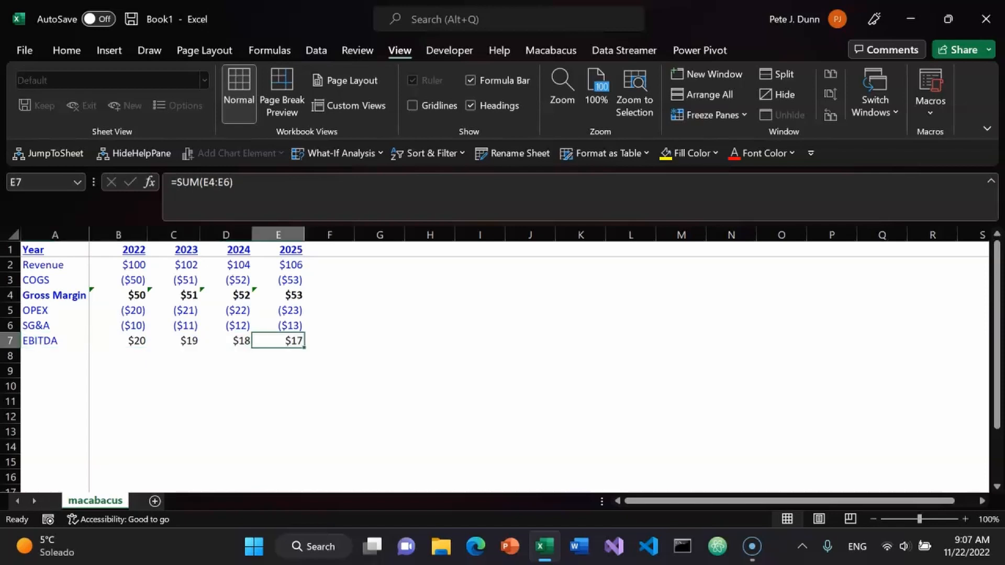
pyautogui.hotkey('ctrl', 'shift', 'Left')
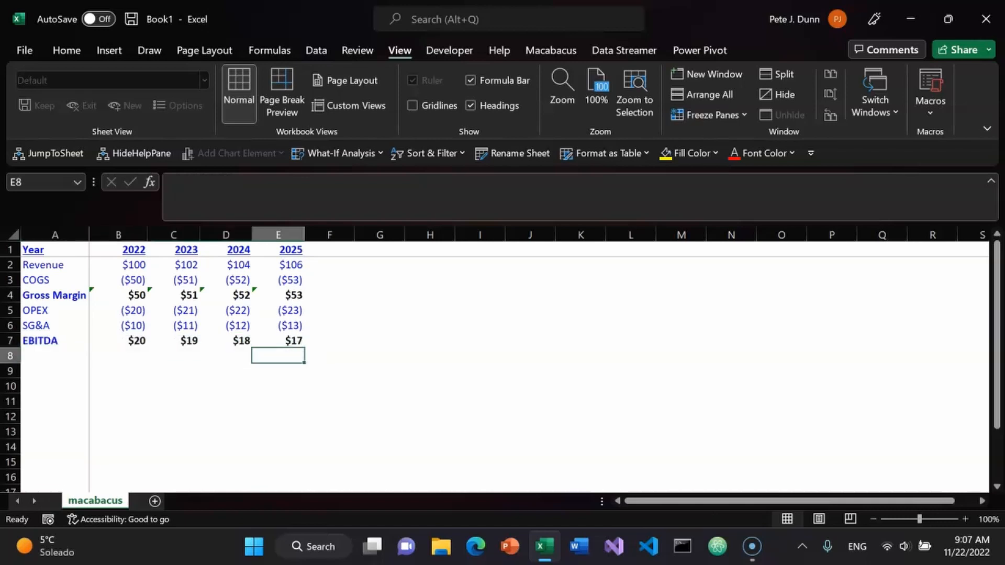
pyautogui.press('F7')
pyautogui.press('Return')
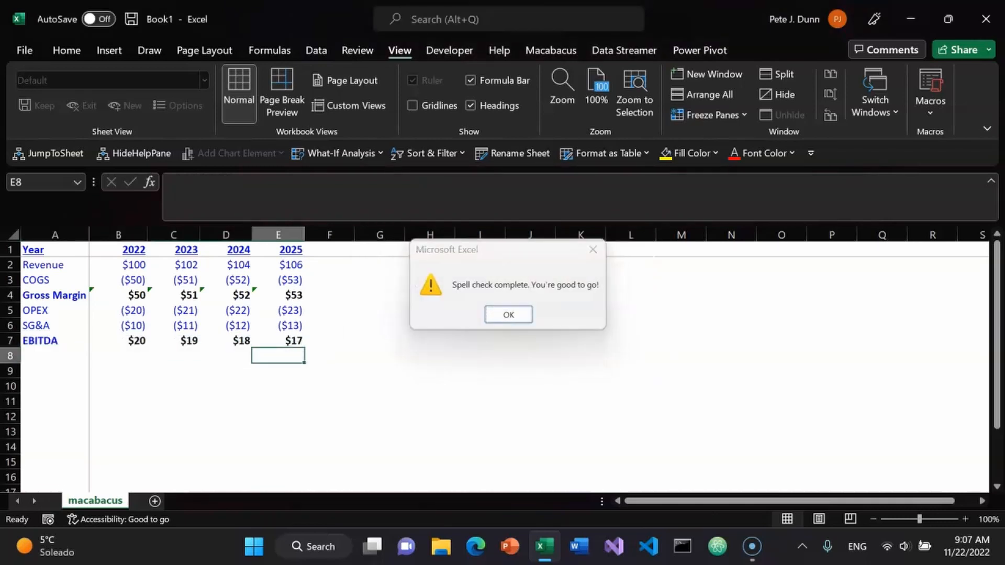
pyautogui.press('Return')
# Add the row label Interest Expense in A8 below EBITDA
pyautogui.press('Left')
pyautogui.press('Left')
pyautogui.press('Left')
pyautogui.press('Left')
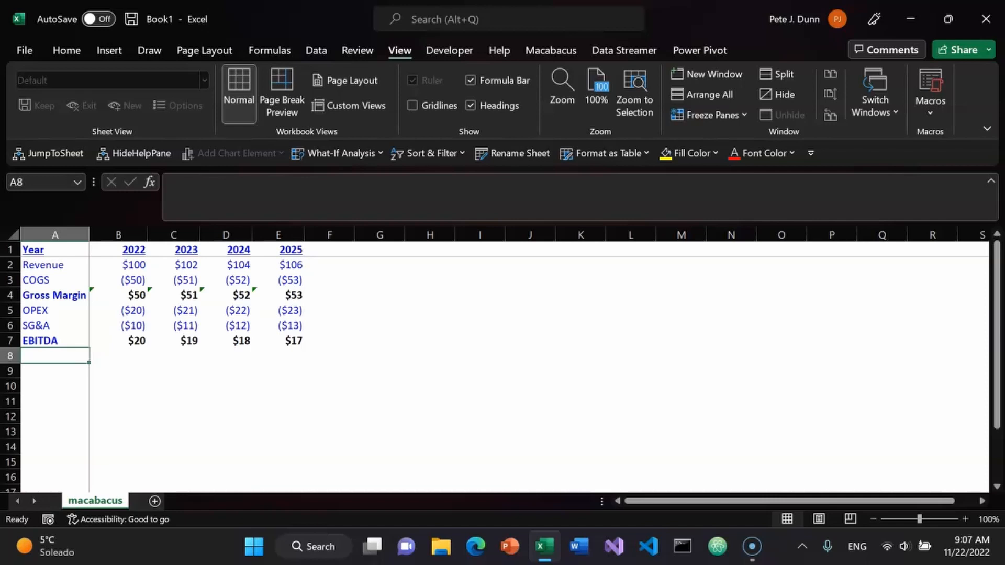
pyautogui.write('Interest E')
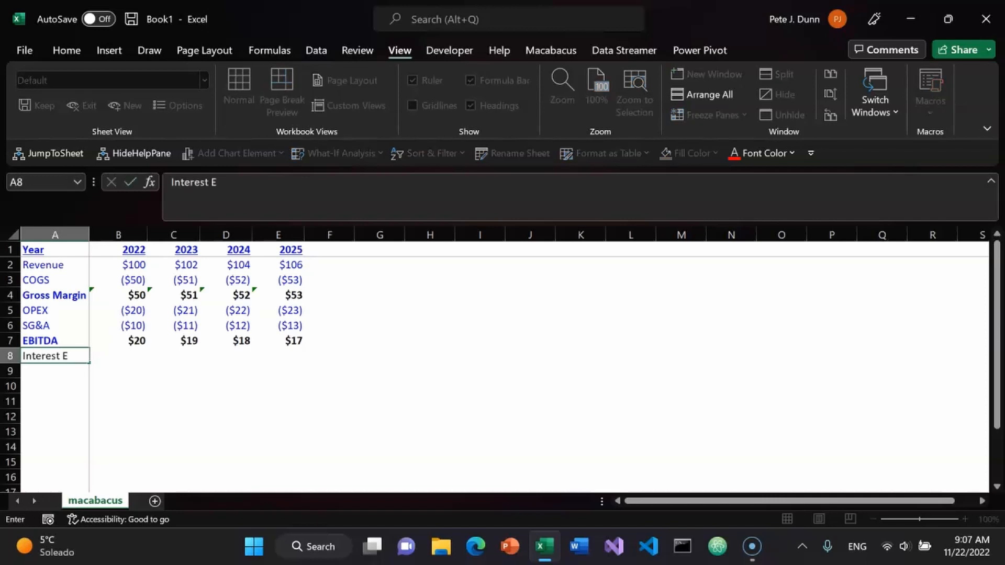
pyautogui.write('xpense')
pyautogui.press('Return')
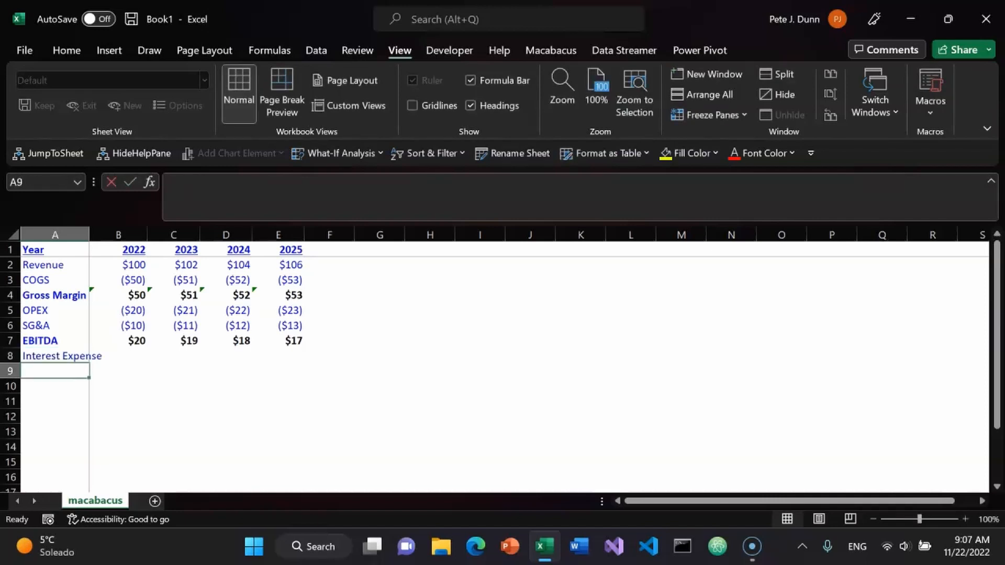
# Select the whole sheet and autofit all column widths to their contents
pyautogui.hotkey('ctrl', 'a')
pyautogui.hotkey('alt', 'o')
pyautogui.press('c')
pyautogui.press('a')
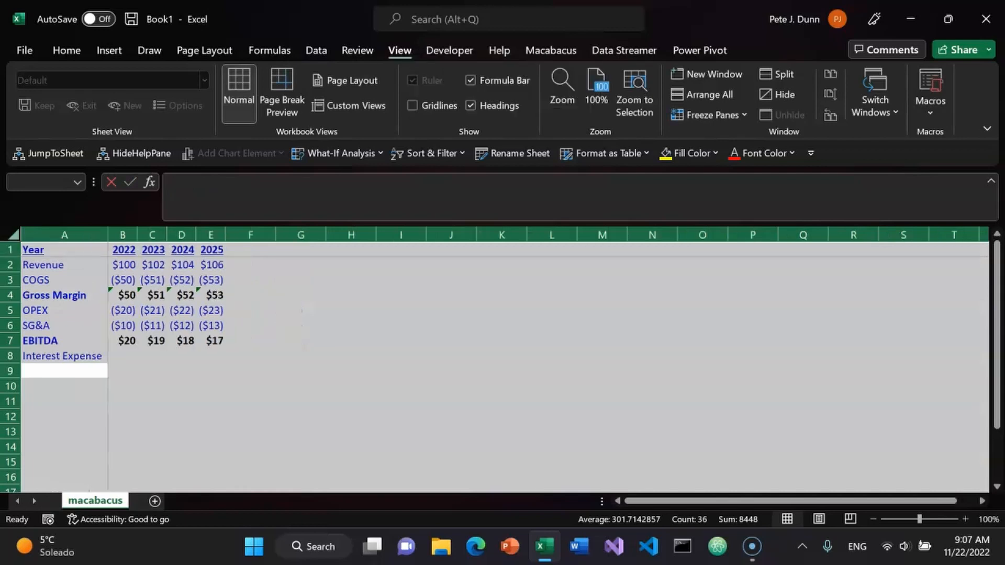
# Enter -5 as the 2022 interest expense in B8
pyautogui.press('Right')
pyautogui.press('Up')
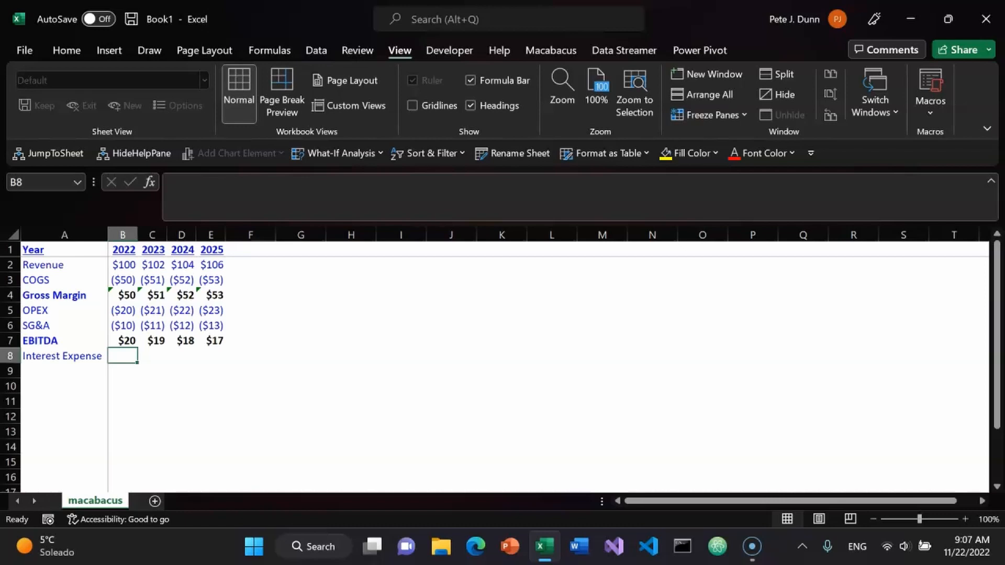
pyautogui.write('-5')
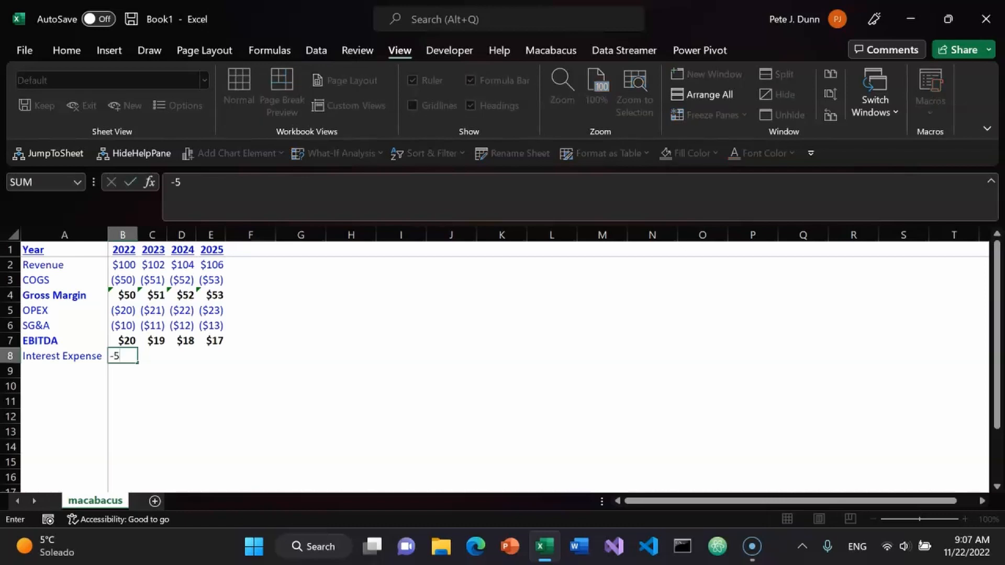
pyautogui.press('Tab')
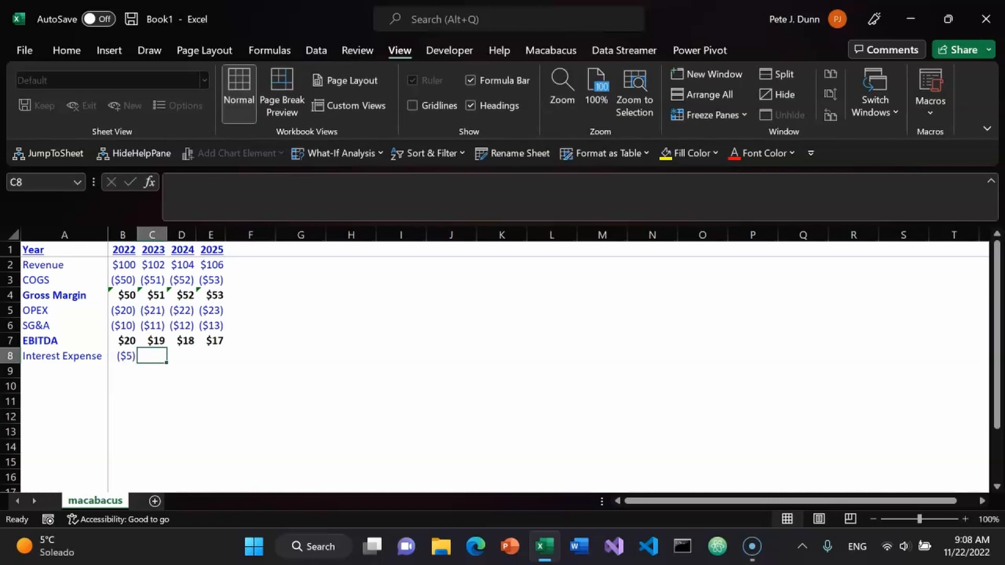
# Fill the 2022 interest expense from B8 across to E8 for 2023 to 2025
pyautogui.press('Left')
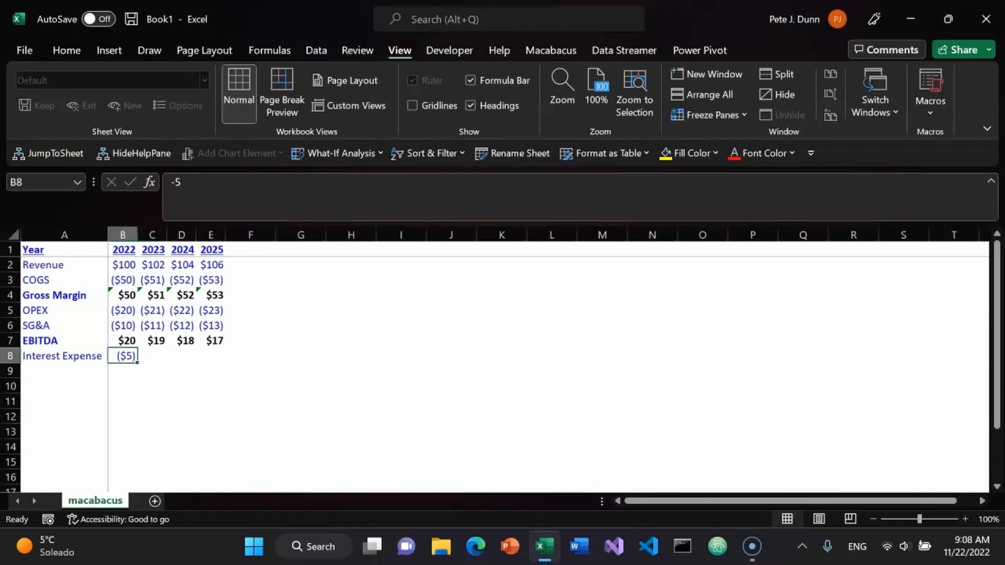
pyautogui.hotkey('shift', 'Right')
pyautogui.hotkey('shift', 'Right')
pyautogui.hotkey('shift', 'Right')
pyautogui.hotkey('ctrl', 'r')
# Insert a blank row above Interest Expense, directly below the EBITDA row
pyautogui.press('Left')
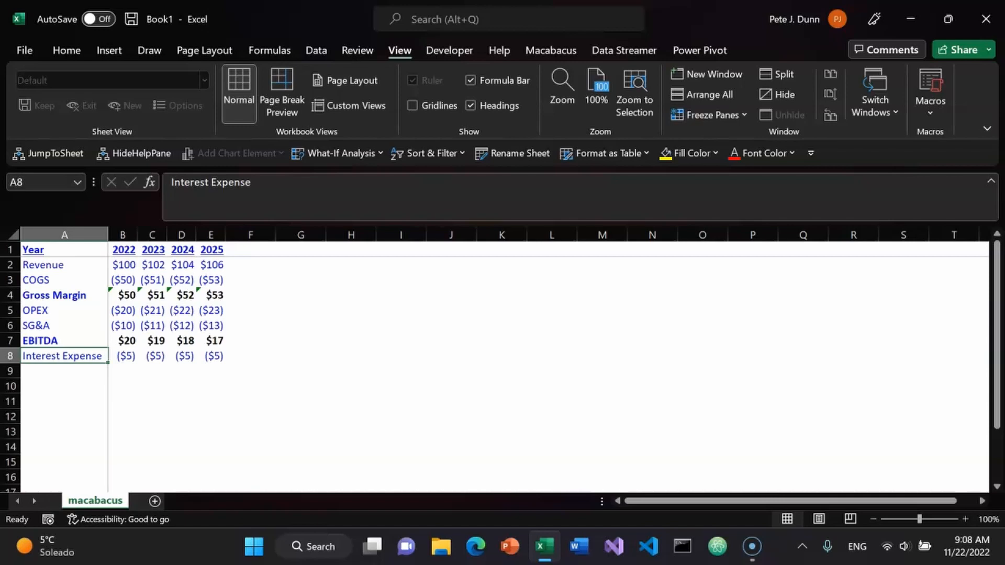
pyautogui.press('Down')
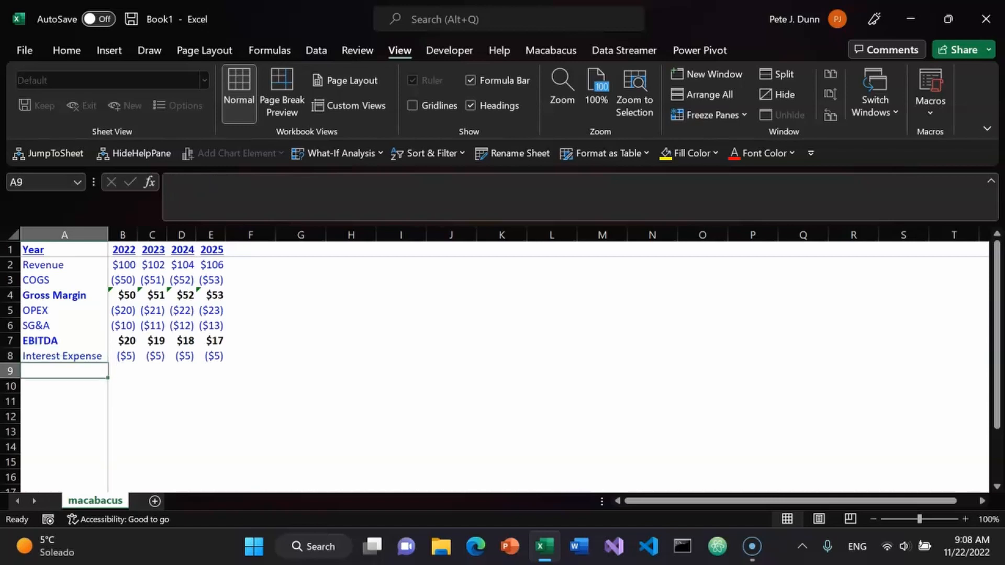
pyautogui.press('Up')
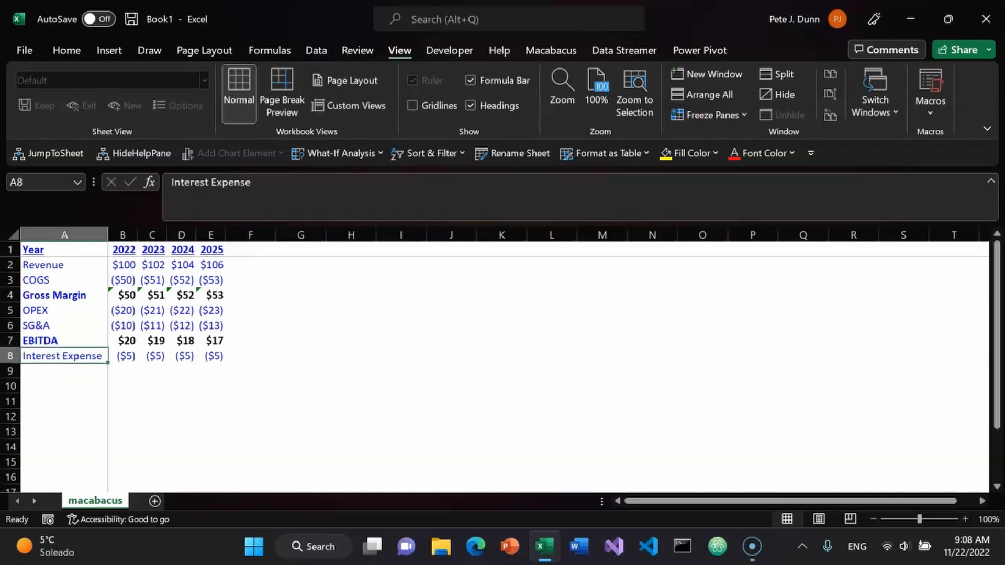
pyautogui.hotkey('shift', 'space')
pyautogui.hotkey('ctrl', 'shift', '+')
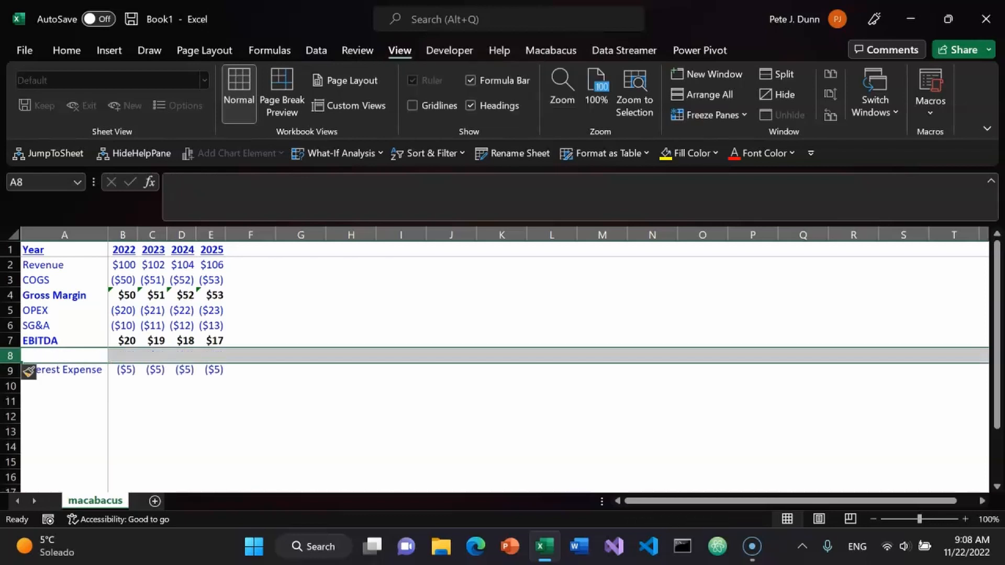
# Label A8 "Depreciation and Amortization" in regular, non-bold text
pyautogui.write('De')
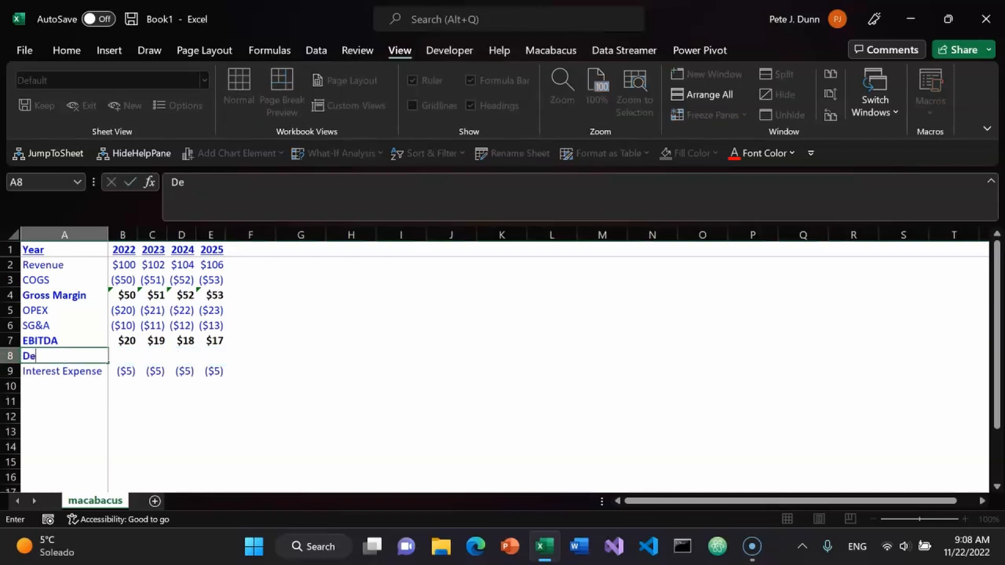
pyautogui.write('preciation ')
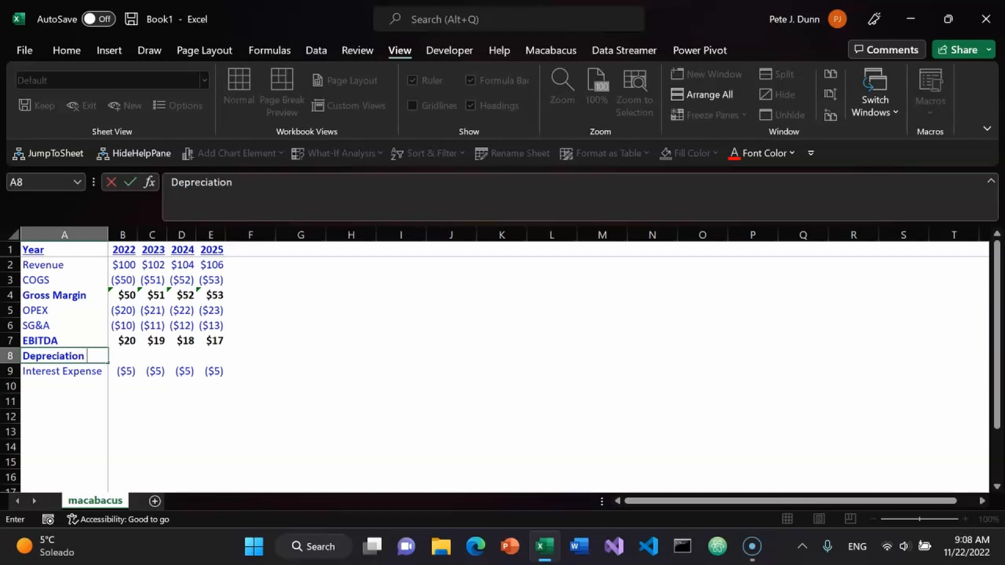
pyautogui.write('and A')
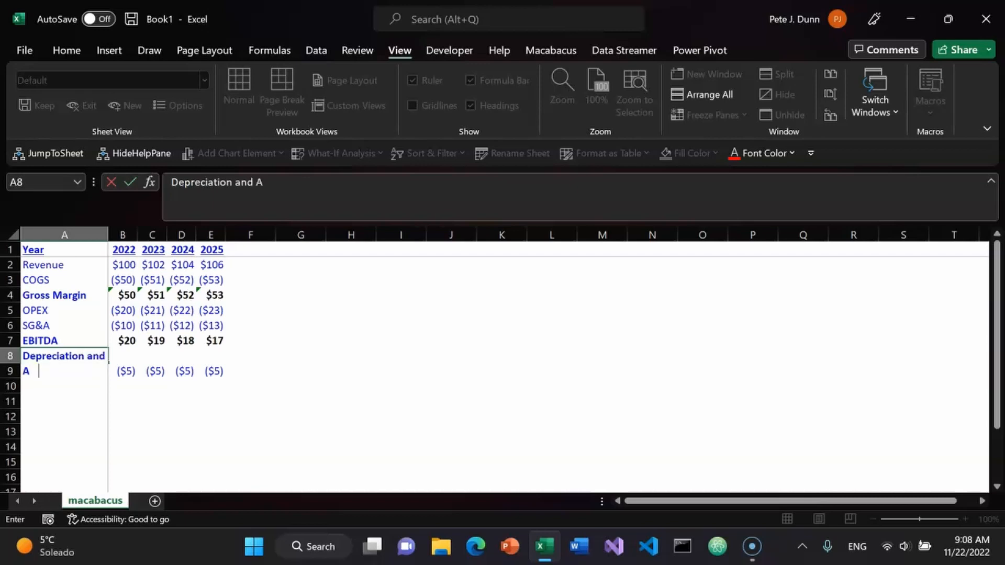
pyautogui.write('mortization')
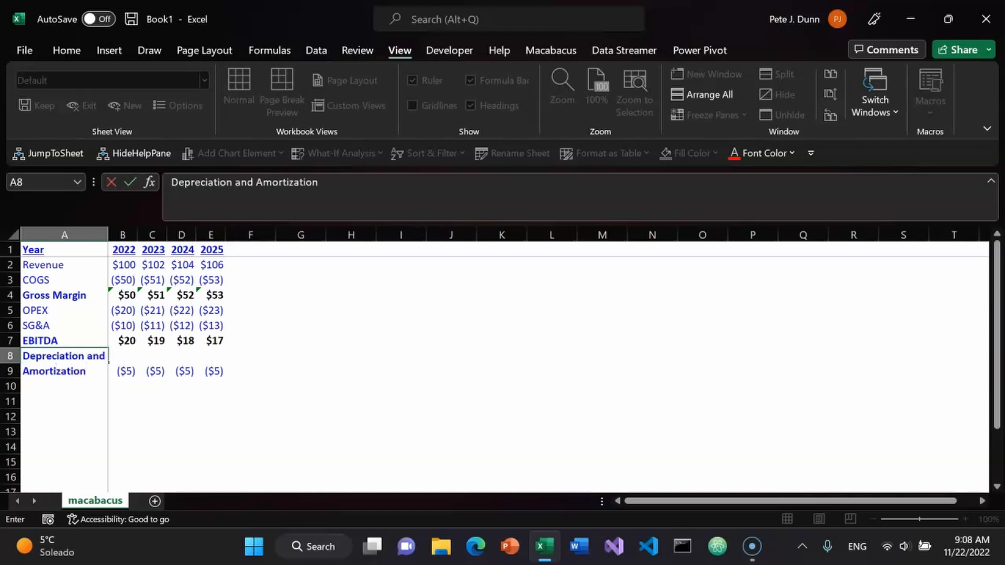
pyautogui.press('Return')
pyautogui.press('Up')
pyautogui.hotkey('ctrl', 'b')
# Enter depreciation and amortization of -7, -8, -9 and -10 for 2022 to 2025 in B8:E8
pyautogui.press('Right')
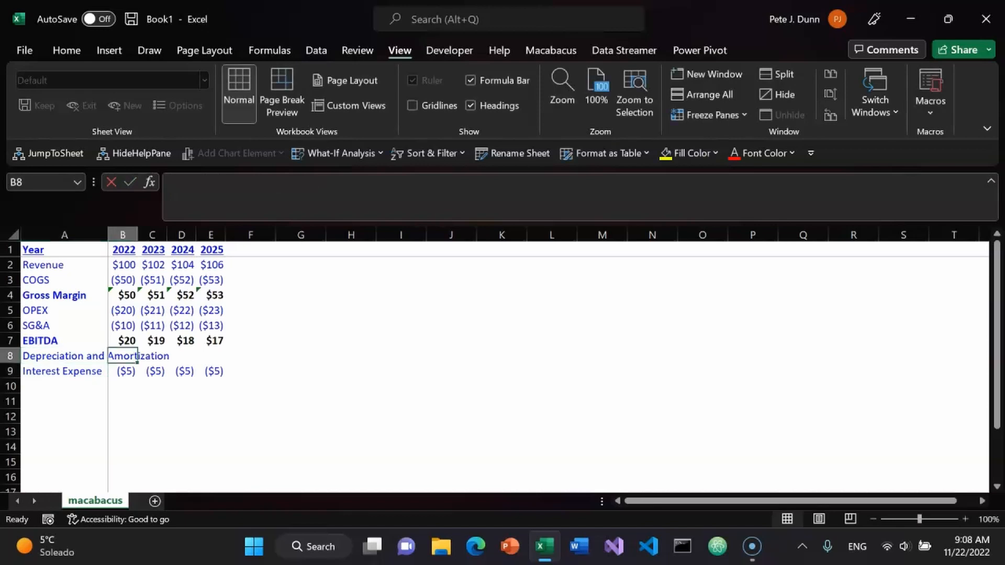
pyautogui.write('-')
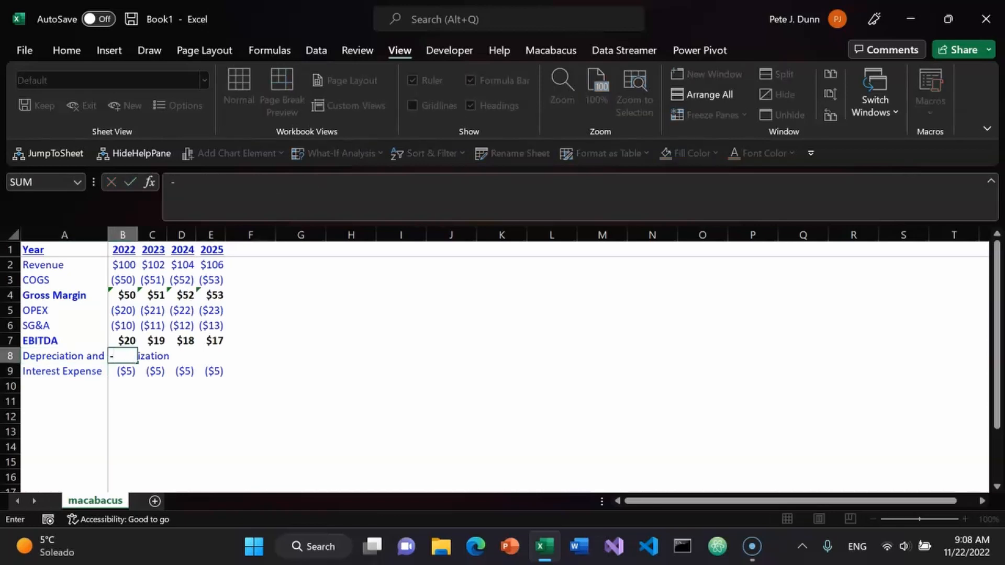
pyautogui.write('7')
pyautogui.press('Right')
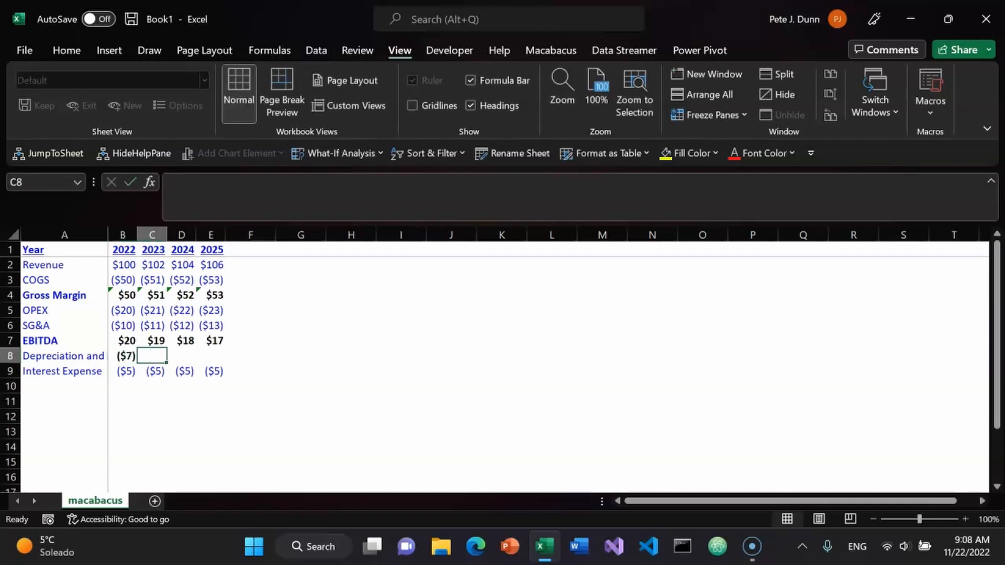
pyautogui.write('-8')
pyautogui.press('Right')
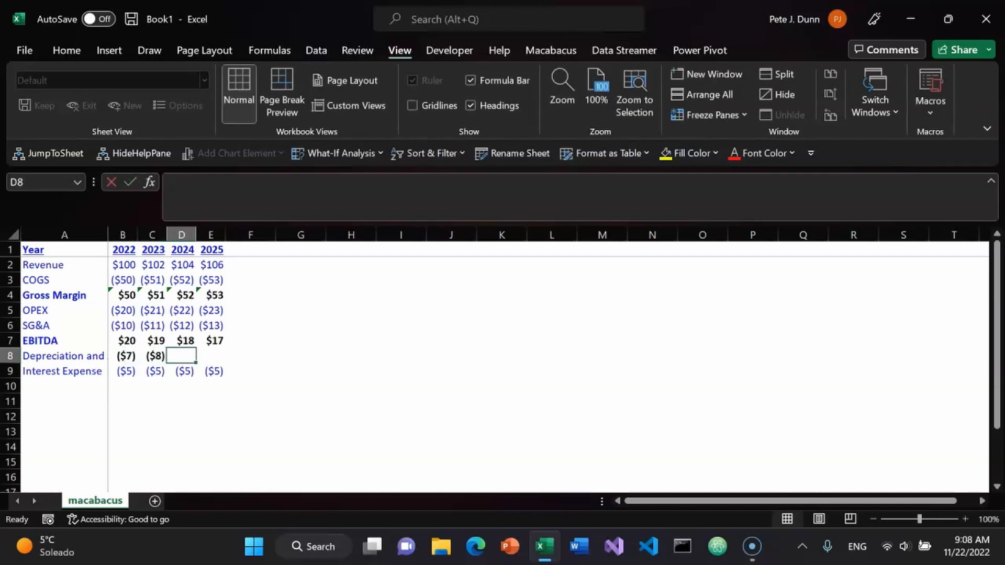
pyautogui.write('-9')
pyautogui.press('Right')
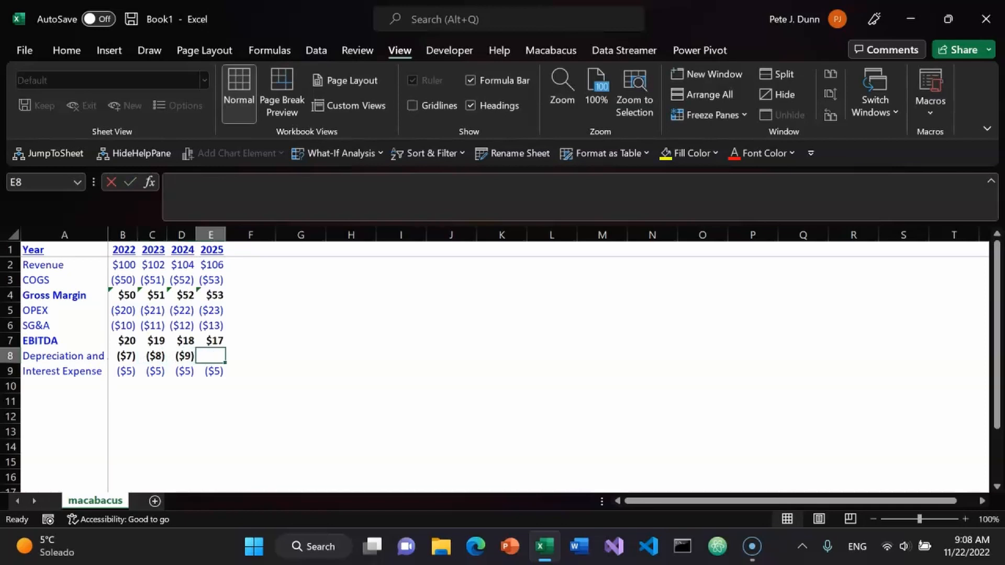
pyautogui.write('-10')
pyautogui.press('Right')
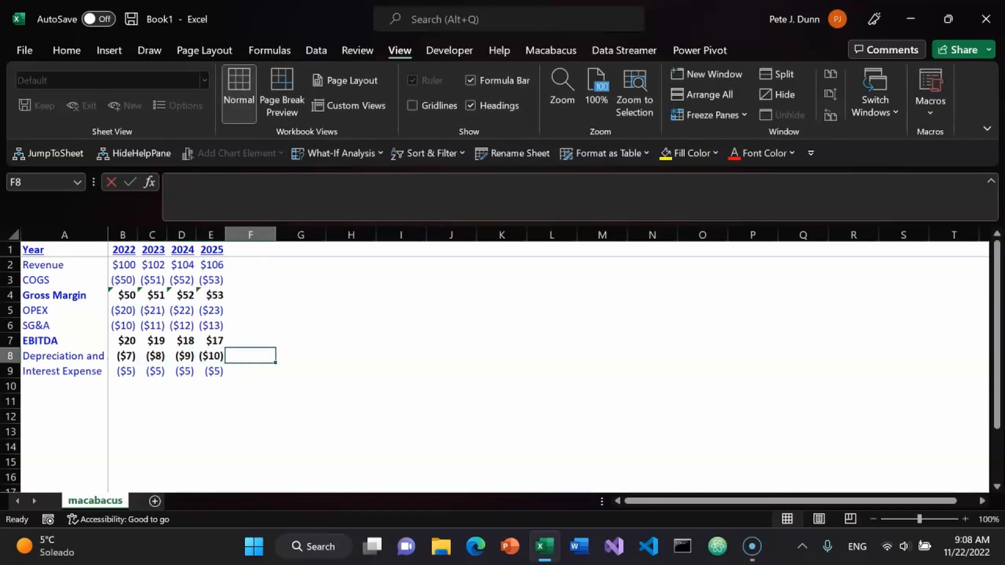
# Remove the bold from the depreciation and amortization values in B8:E8 and color them blue as inputs
pyautogui.press('Left')
pyautogui.press('Left')
pyautogui.press('Left')
pyautogui.press('Left')
pyautogui.press('Left')
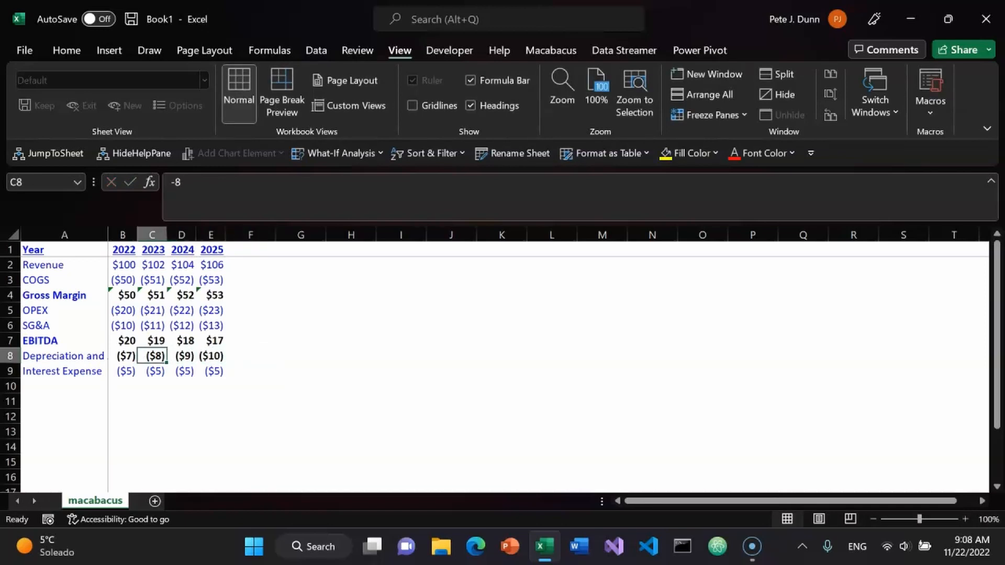
pyautogui.hotkey('ctrl', 'shift', 'Right')
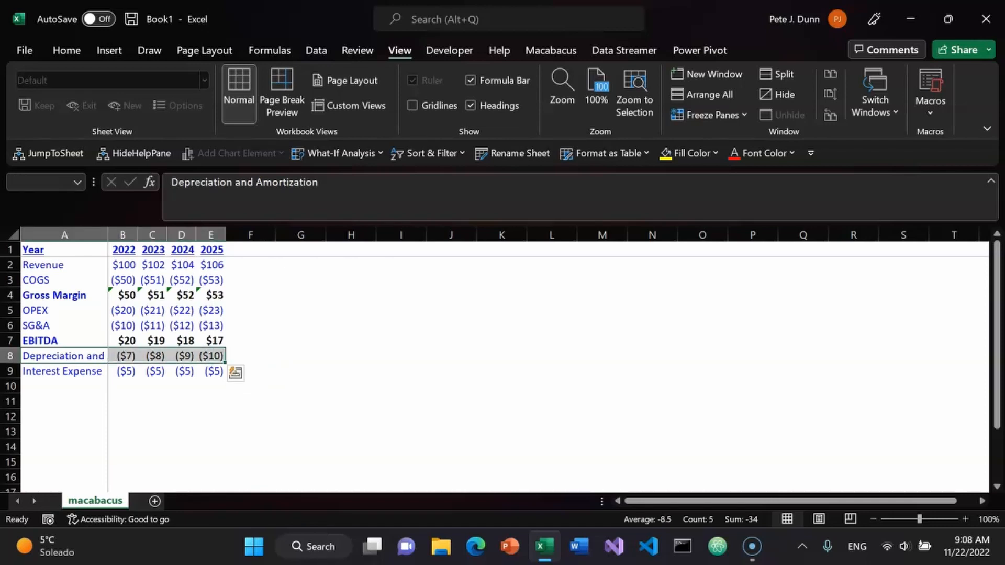
pyautogui.press('Right')
pyautogui.hotkey('ctrl', 'shift', 'Right')
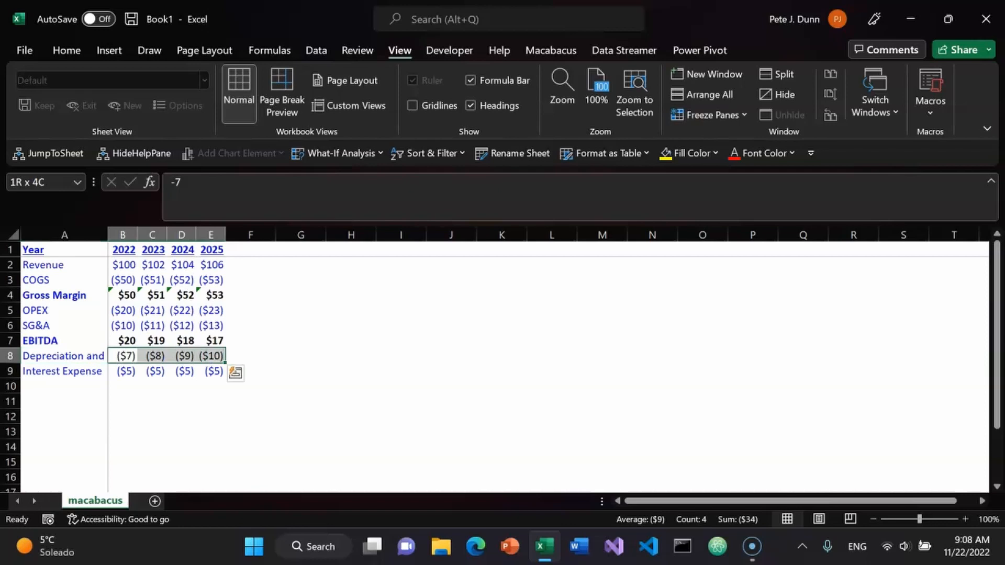
# Insert a blank row above Interest Expense, directly below Depreciation and Amortization
pyautogui.press('Home')
pyautogui.press('Down')
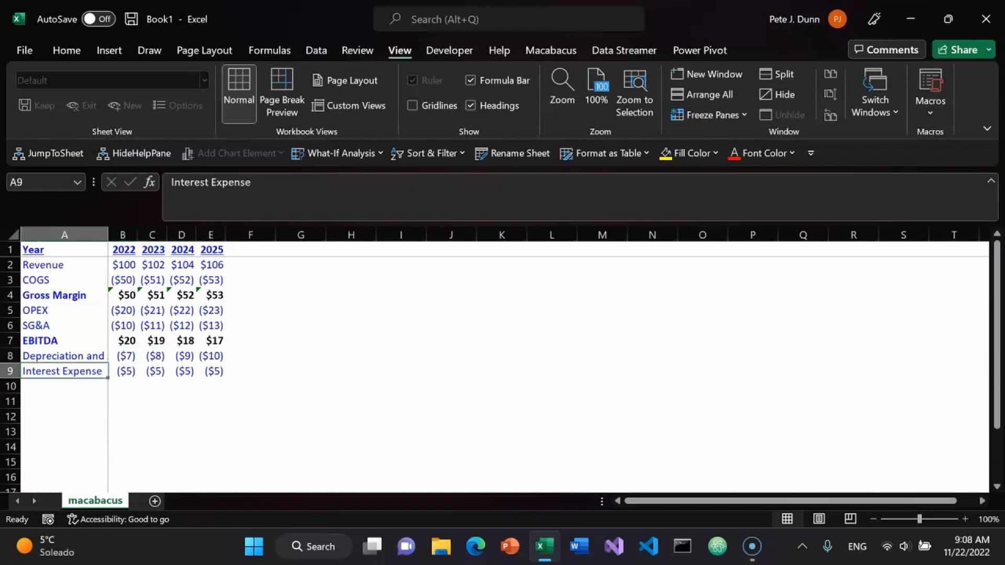
pyautogui.press('Down')
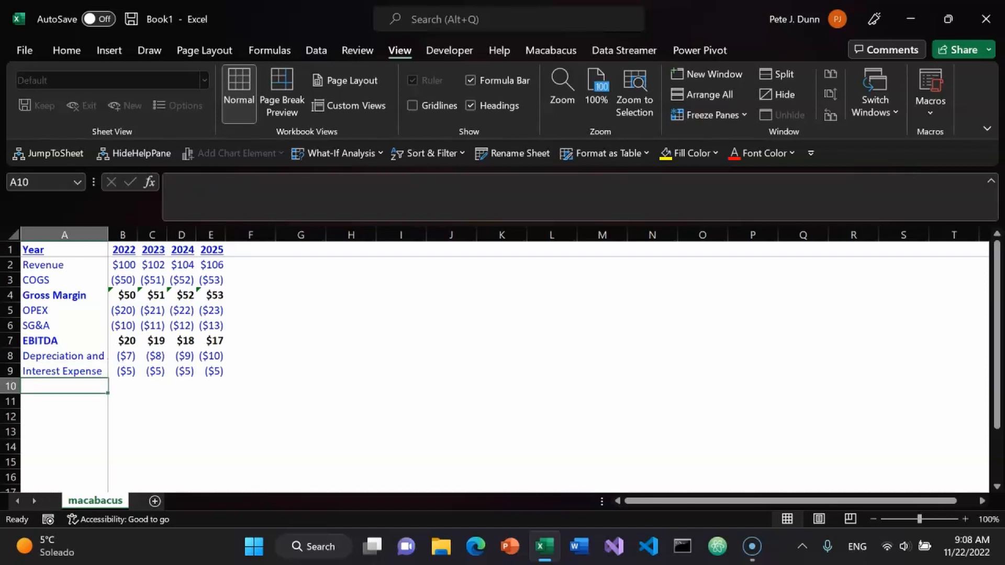
pyautogui.press('Up')
pyautogui.hotkey('shift', 'space')
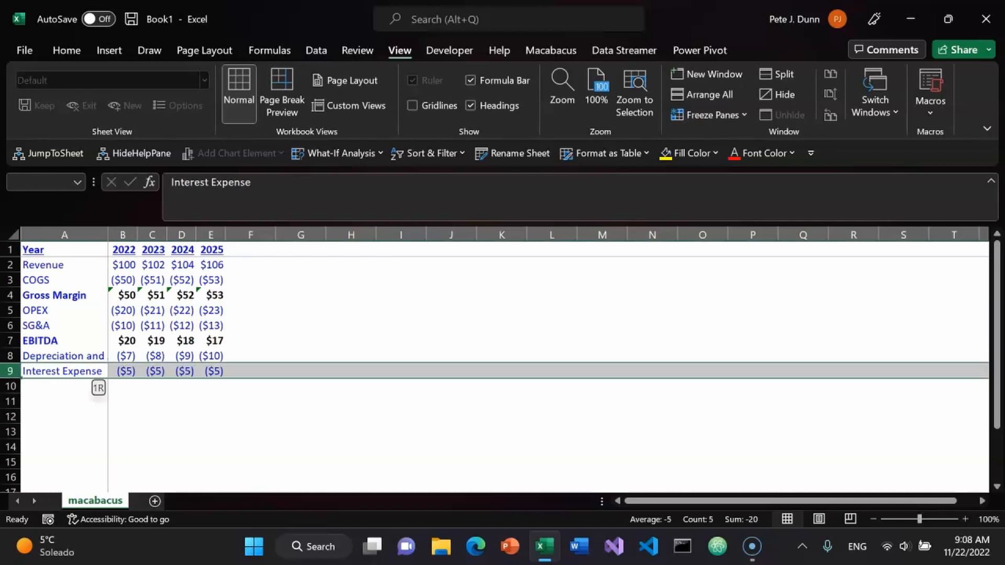
pyautogui.hotkey('alt', 'i')
pyautogui.press('r')
pyautogui.press('Left')
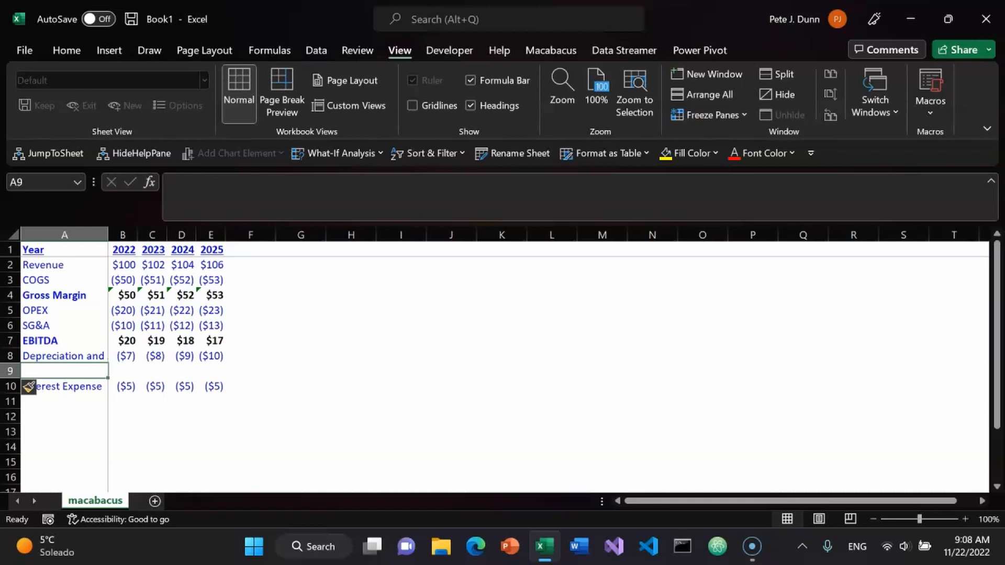
# Autofit column A so the full Depreciation and Amortization label fits
pyautogui.hotkey('ctrl', 'space')
pyautogui.hotkey('alt', 'o')
pyautogui.press('c')
pyautogui.press('a')
pyautogui.press('Left')
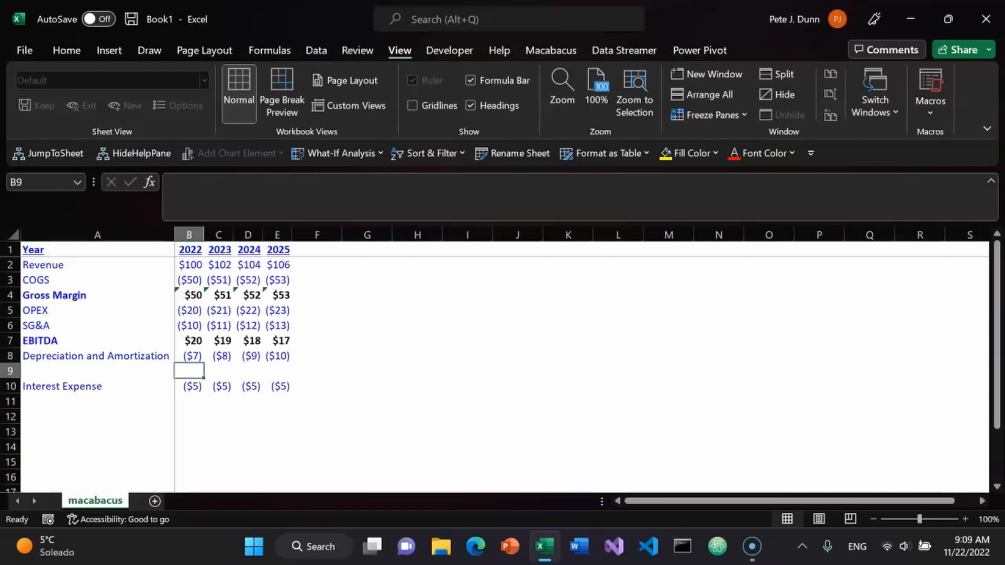
# Enter the label EBIT in A9, without the autocompleted ending
pyautogui.press('F7')
pyautogui.press('Return')
pyautogui.press('Return')
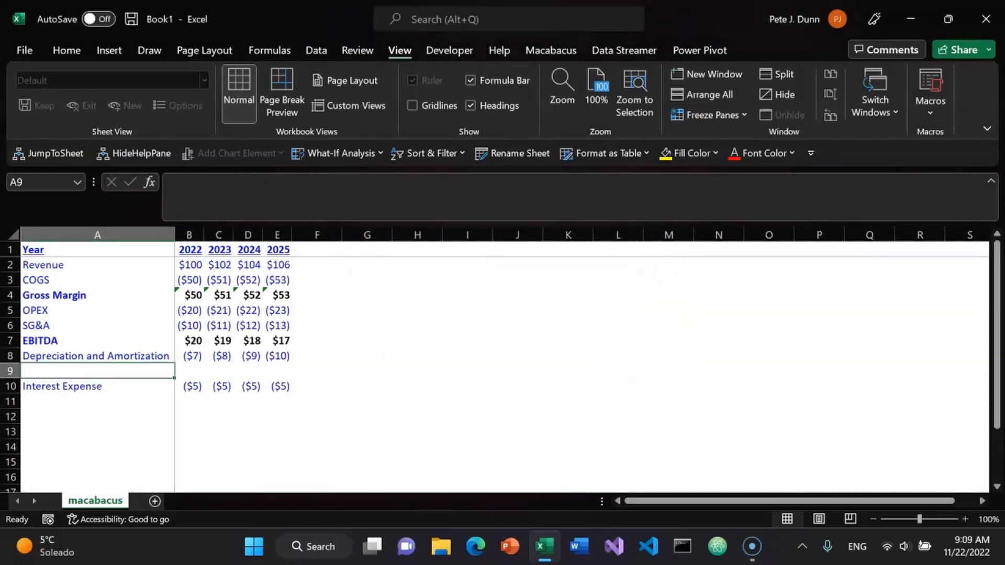
pyautogui.write('EBIT')
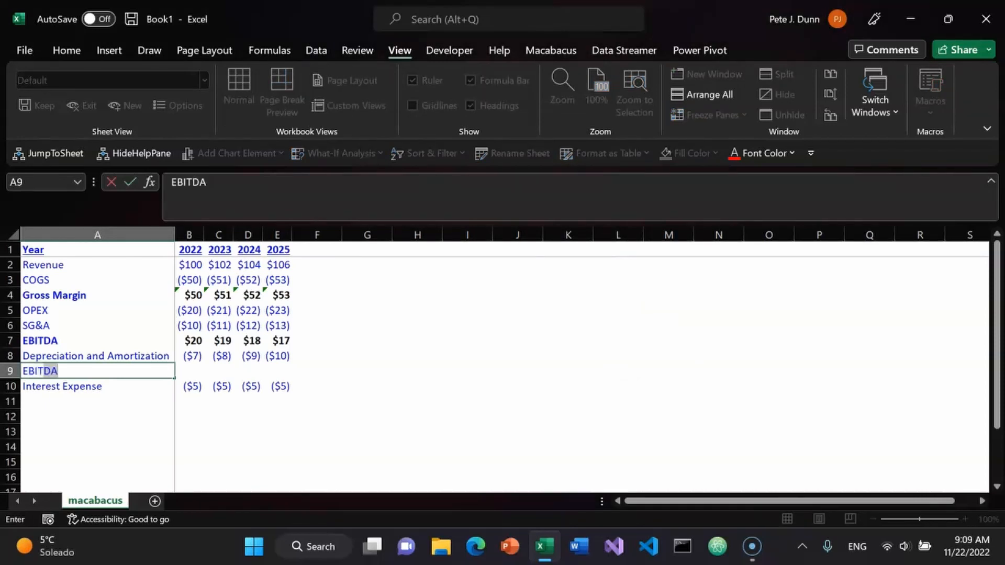
pyautogui.press('Delete')
pyautogui.press('Return')
pyautogui.press('Up')
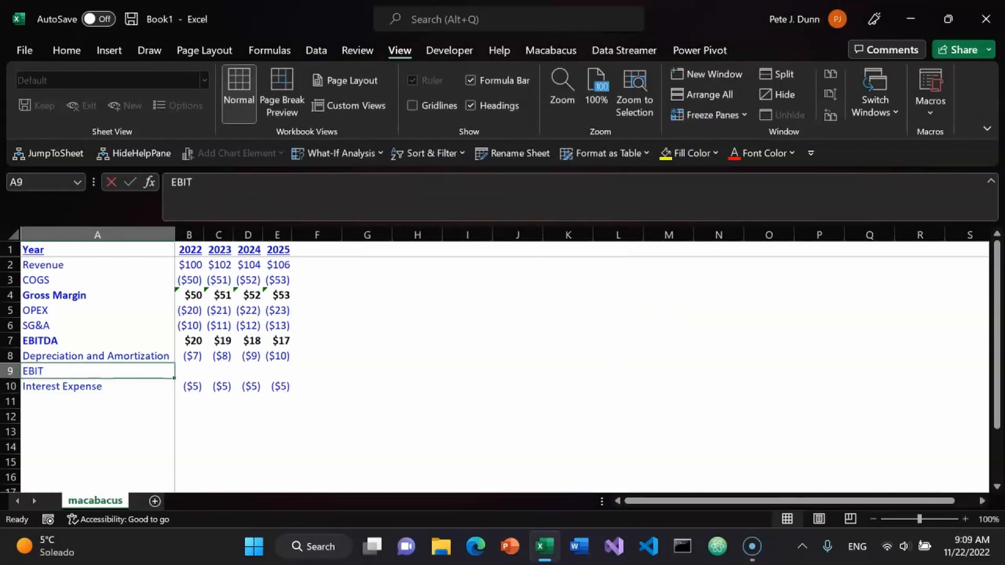
# Apply bold to the EBIT row from A9 through E9
pyautogui.hotkey('shift', 'Right')
pyautogui.hotkey('shift', 'Right')
pyautogui.hotkey('shift', 'Right')
pyautogui.hotkey('shift', 'Right')
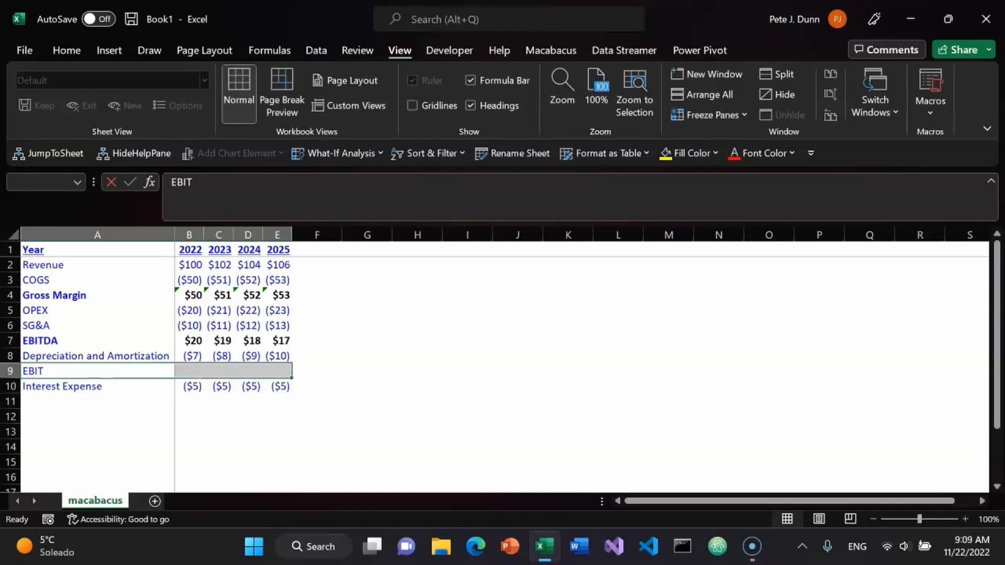
pyautogui.hotkey('ctrl', 'b')
# Calculate 2022 EBIT in B9 with =SUM(B7:B8), adding EBITDA and depreciation and amortization
pyautogui.press('Right')
pyautogui.write('=sum')
pyautogui.press('Tab')
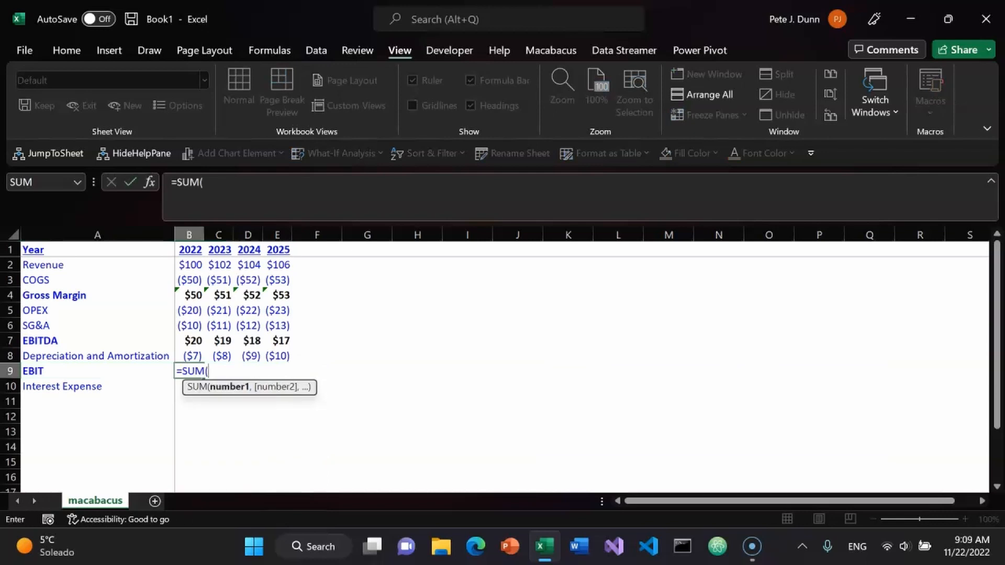
pyautogui.press('Up')
pyautogui.hotkey('shift', 'Up')
pyautogui.press('Return')
# Fill the 2022 EBIT formula from B9 across to E9 for 2023 to 2025
pyautogui.press('Up')
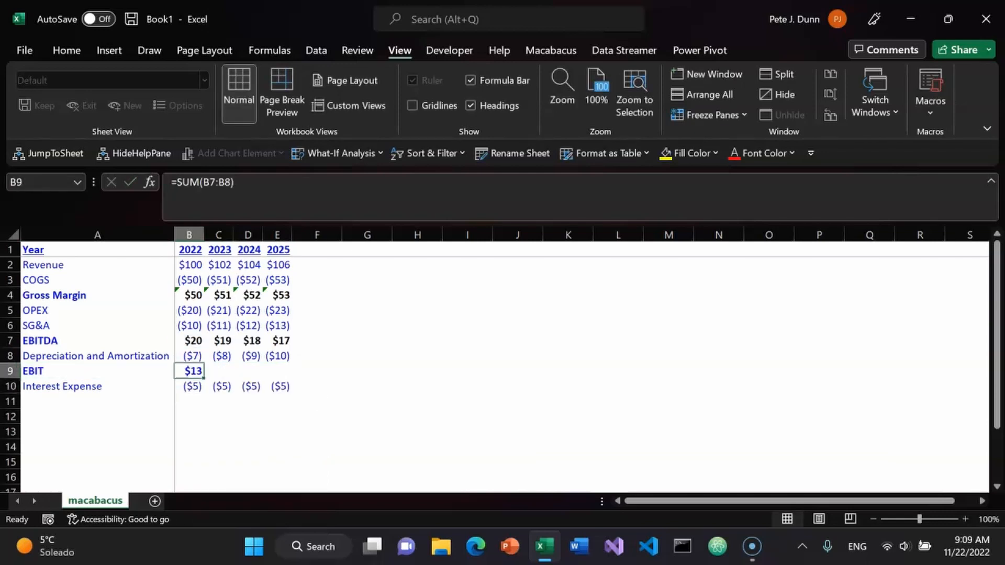
pyautogui.hotkey('shift', 'Right')
pyautogui.hotkey('shift', 'Right')
pyautogui.hotkey('shift', 'Right')
pyautogui.hotkey('ctrl', 'r')
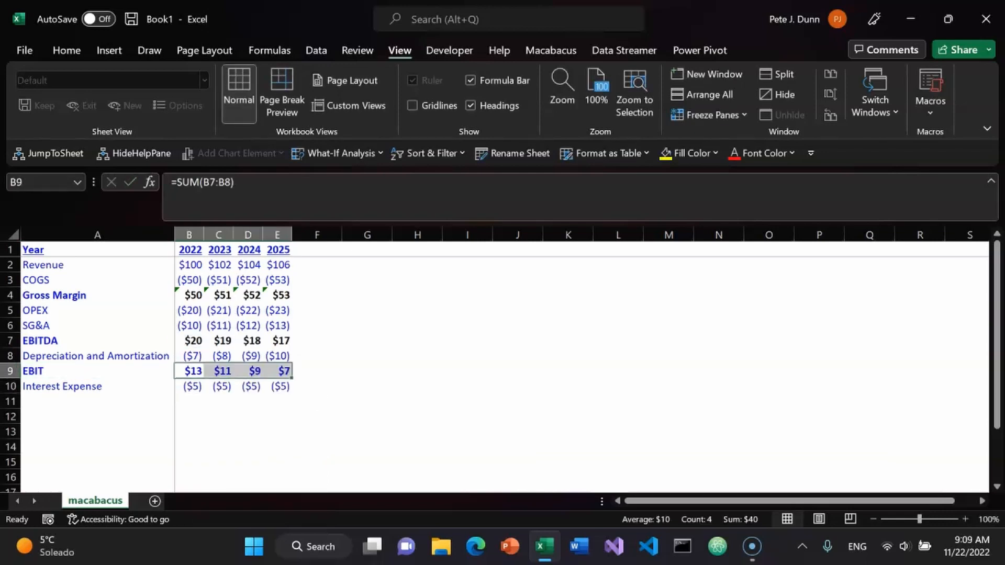
# Color the EBIT formulas in B9:E9 black and check the formulas across the row
pyautogui.hotkey('ctrl', "'")
pyautogui.hotkey('ctrl', "'")
pyautogui.press('Left')
pyautogui.press('Right')
pyautogui.press('Right')
pyautogui.press('Right')
pyautogui.press('Right')
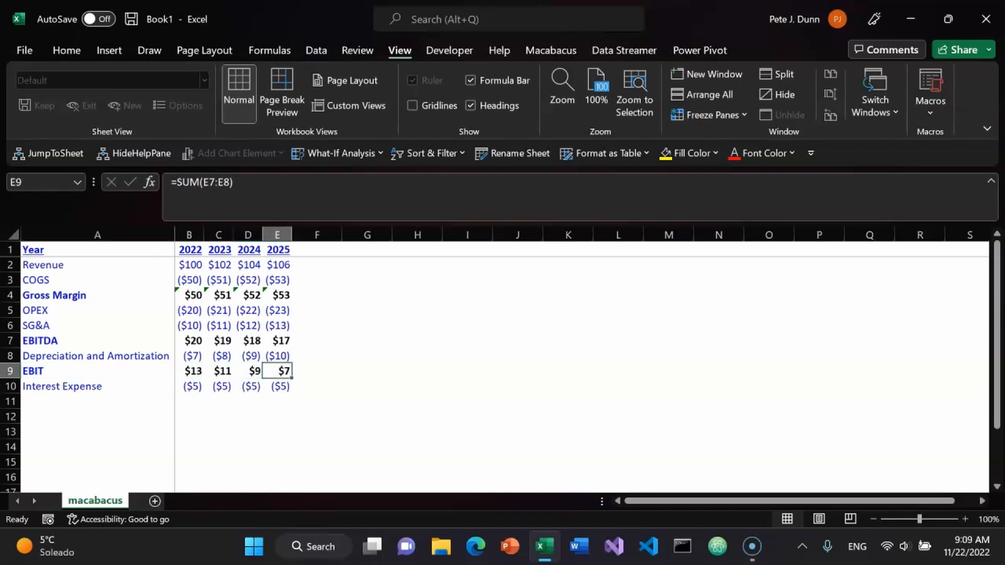
# Enter the label "Earnings Before Tax" in A11, below Interest Expense
pyautogui.press('Left')
pyautogui.press('Home')
pyautogui.press('Down')
pyautogui.press('Down')
pyautogui.press('Down')
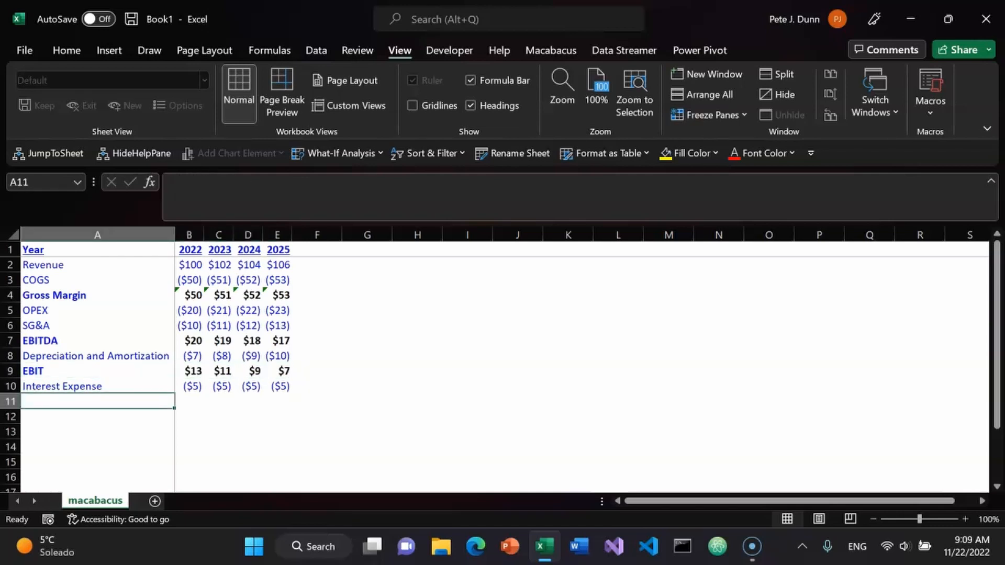
pyautogui.press('Up')
pyautogui.write('Earnings B')
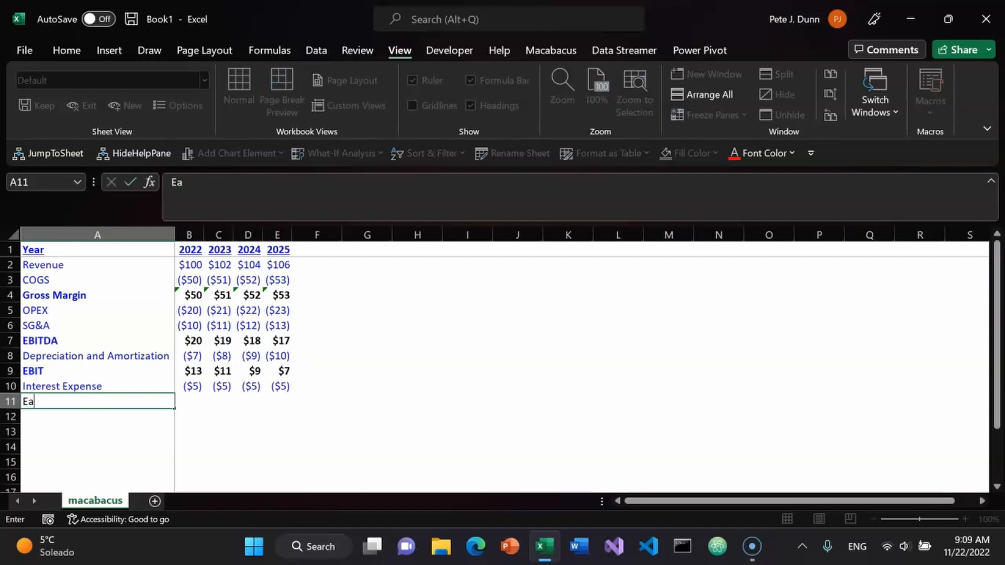
pyautogui.write('e')
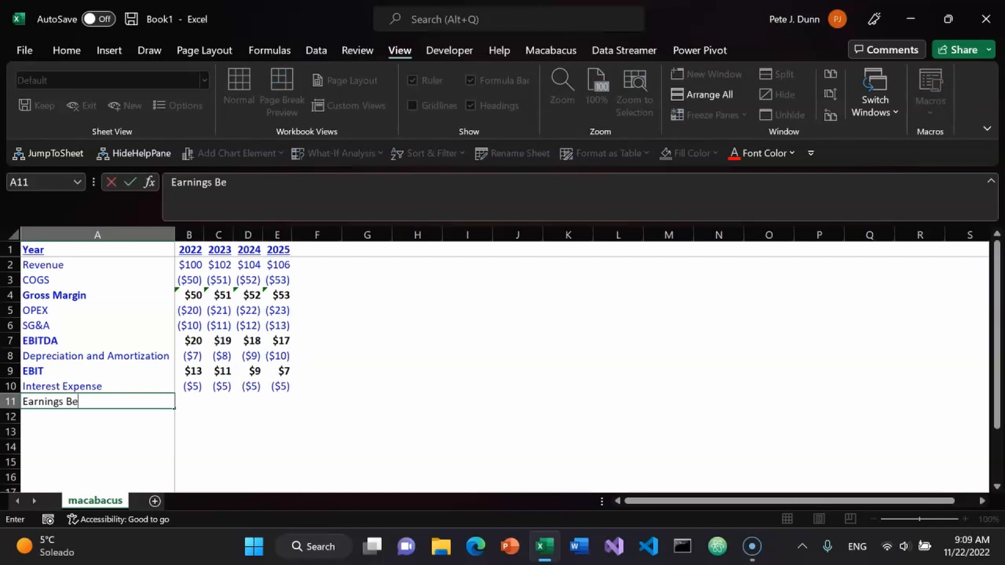
pyautogui.write('fore Tax')
pyautogui.press('Return')
pyautogui.press('Up')
pyautogui.hotkey('ctrl', 'b')
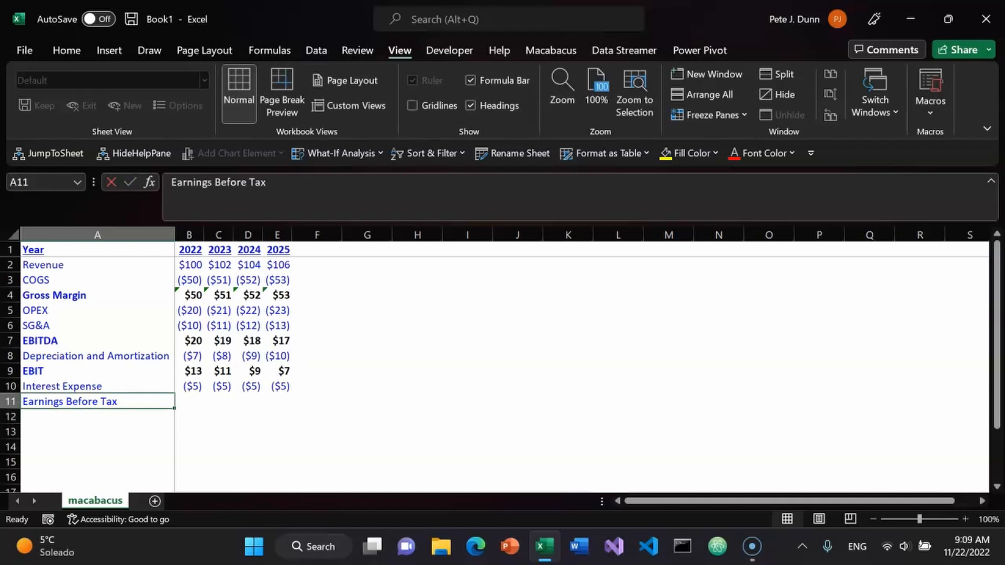
# Calculate 2022 earnings before tax in B11 with =SUM(B9:B10), adding EBIT and interest expense
pyautogui.press('Right')
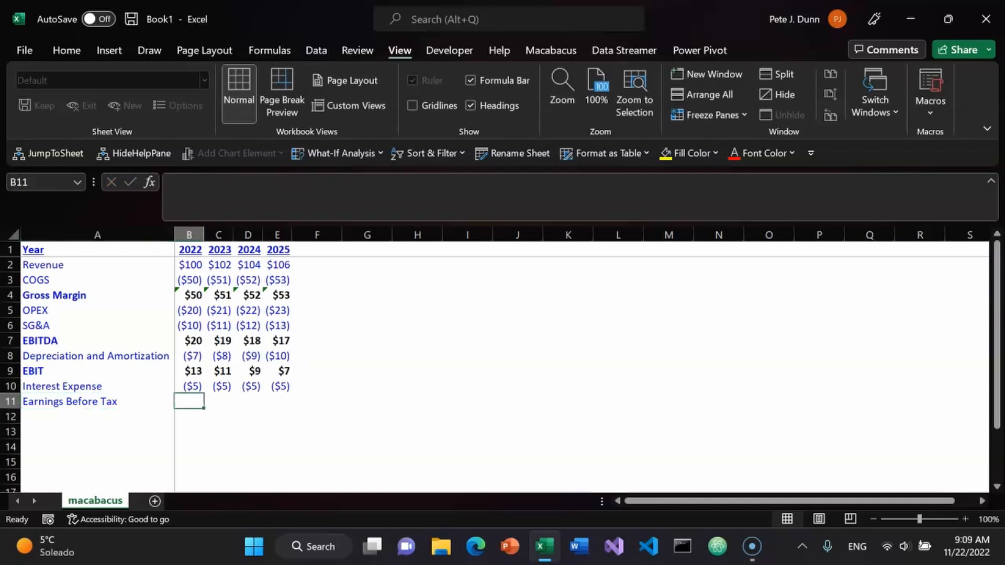
pyautogui.write('=sum')
pyautogui.press('Tab')
pyautogui.press('Up')
pyautogui.hotkey('shift', 'Up')
pyautogui.press('Return')
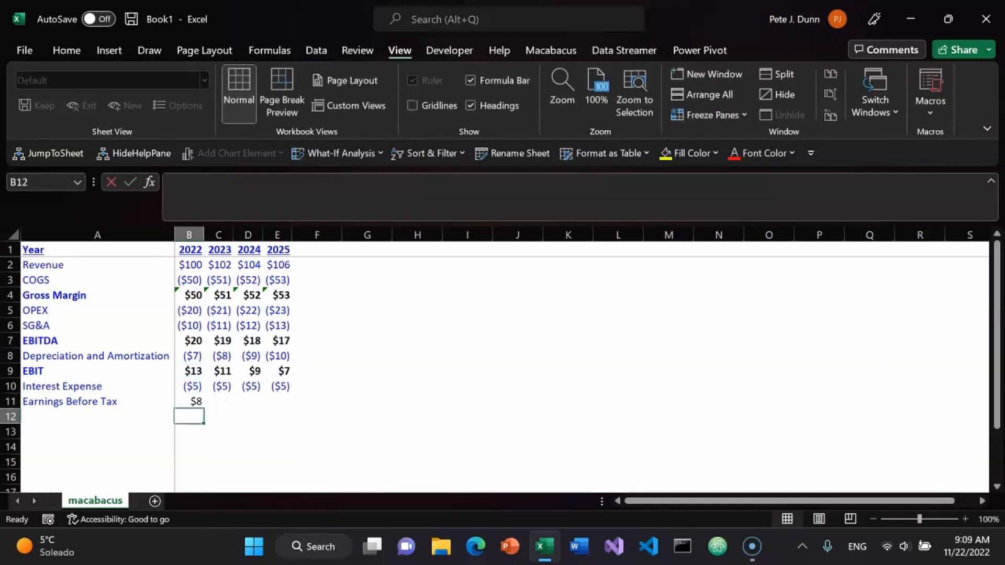
# Fill the 2022 earnings before tax formula from B11 across to E11 for 2023 to 2025
pyautogui.press('Up')
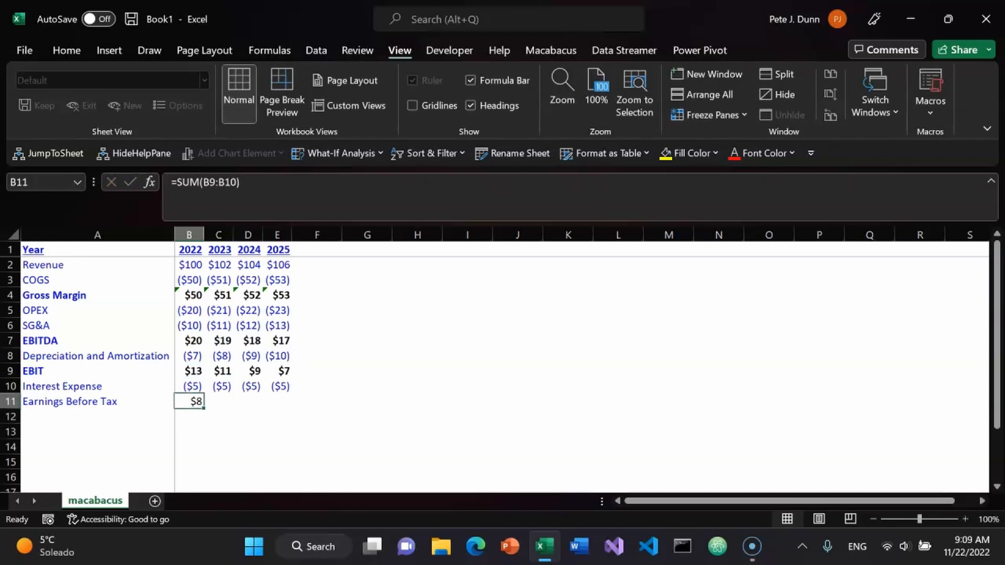
pyautogui.hotkey('shift', 'Right')
pyautogui.hotkey('shift', 'Right')
pyautogui.hotkey('shift', 'Right')
pyautogui.hotkey('ctrl', 'r')
pyautogui.press('Right')
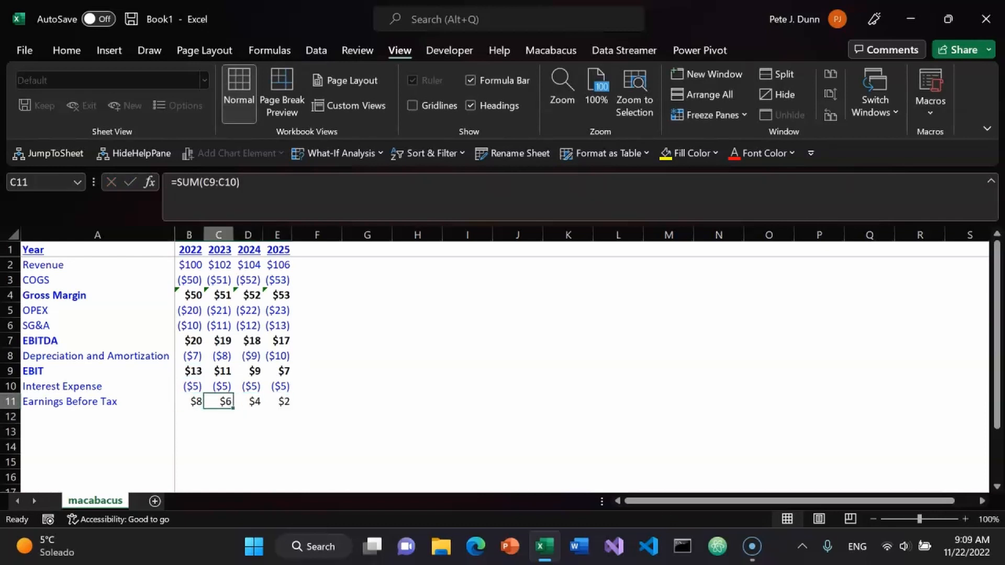
# Apply bold to the Earnings Before Tax row from A11 through E11
pyautogui.press('Right')
pyautogui.press('Right')
pyautogui.press('Home')
pyautogui.hotkey('ctrl', 'shift', 'Right')
pyautogui.hotkey('ctrl', 'b')
pyautogui.press('Down')
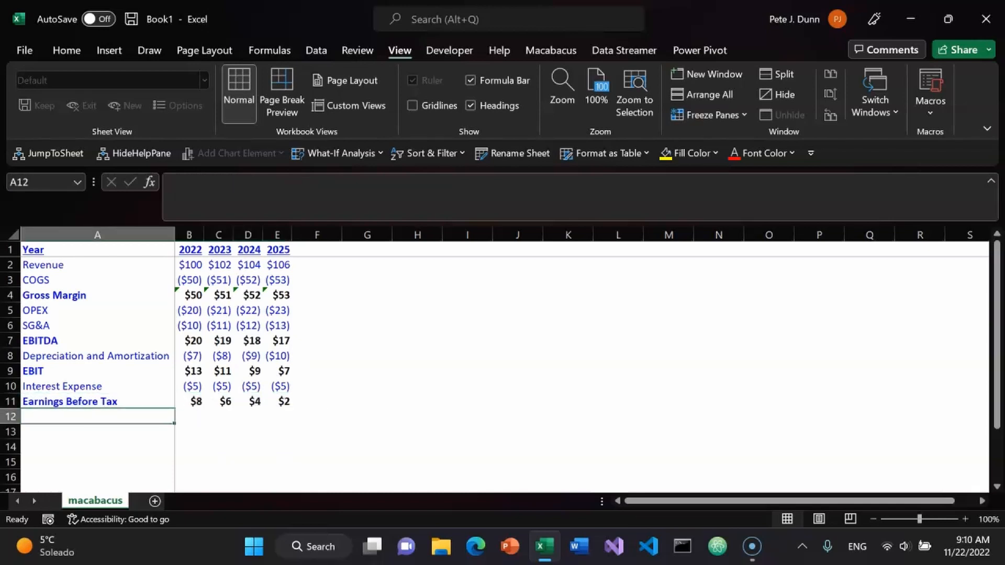
# Run a spelling check on the worksheet
pyautogui.press('F7')
pyautogui.press('Return')
pyautogui.press('Return')
# Enter the label "Tax Expense" in A12, below Earnings Before Tax
pyautogui.write('Ta')
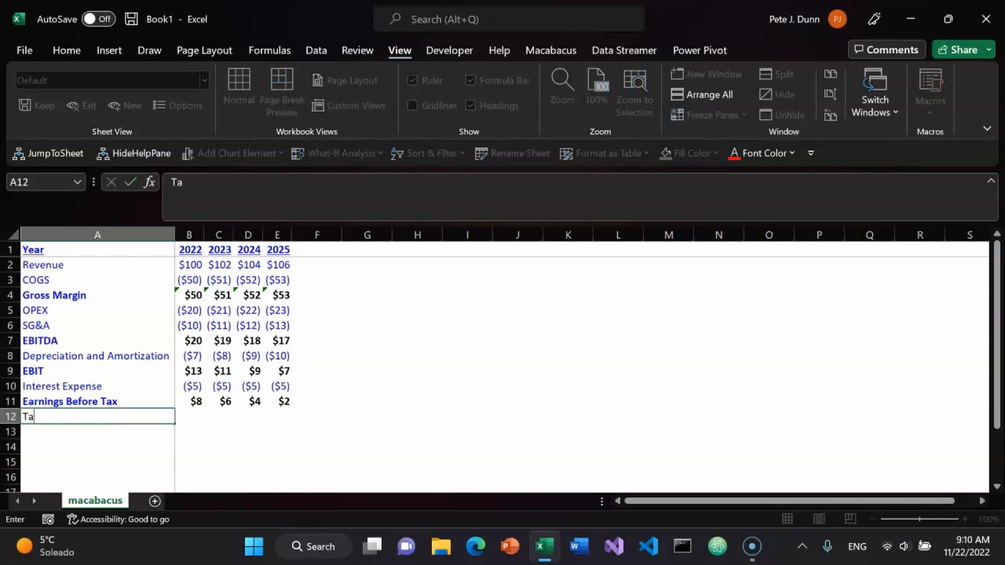
pyautogui.write('x Expense')
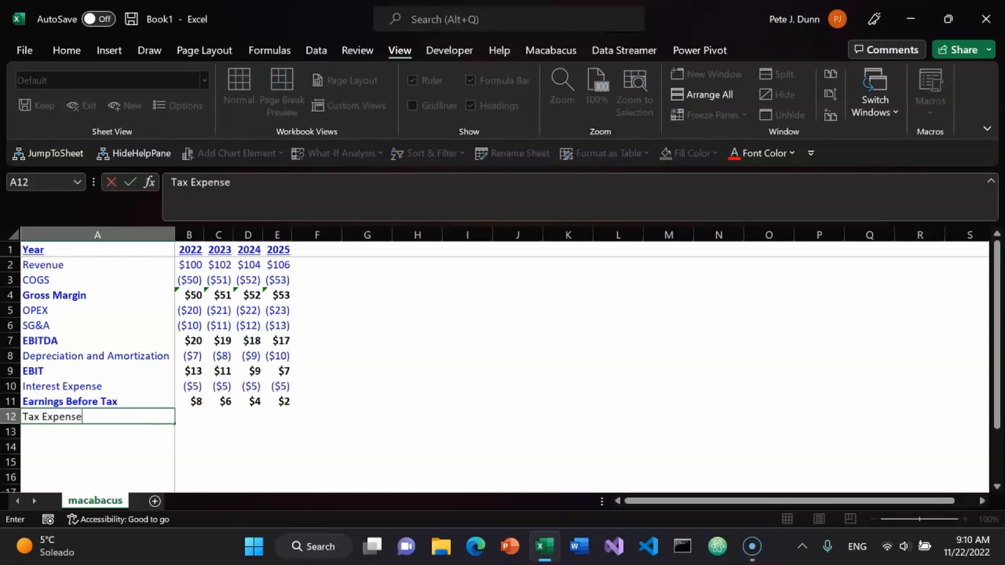
pyautogui.press('Return')
pyautogui.press('Up')
pyautogui.press('Right')
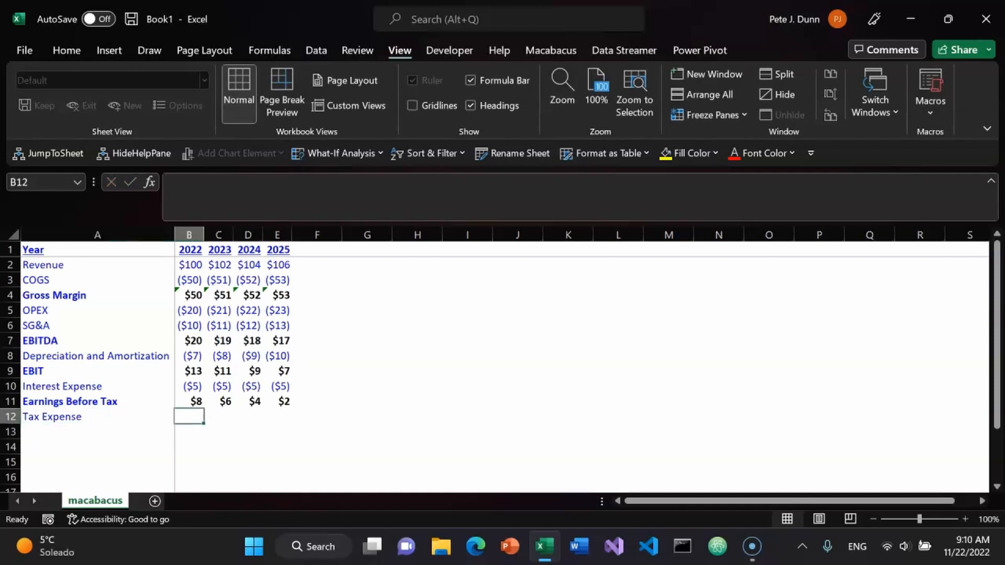
# Enter base tax expense values of -8, -6, -4 and -2 in B12 through E12 for 2022 to 2025
pyautogui.write('-8')
pyautogui.press('Tab')
pyautogui.write('-6')
pyautogui.press('Tab')
pyautogui.write('-')
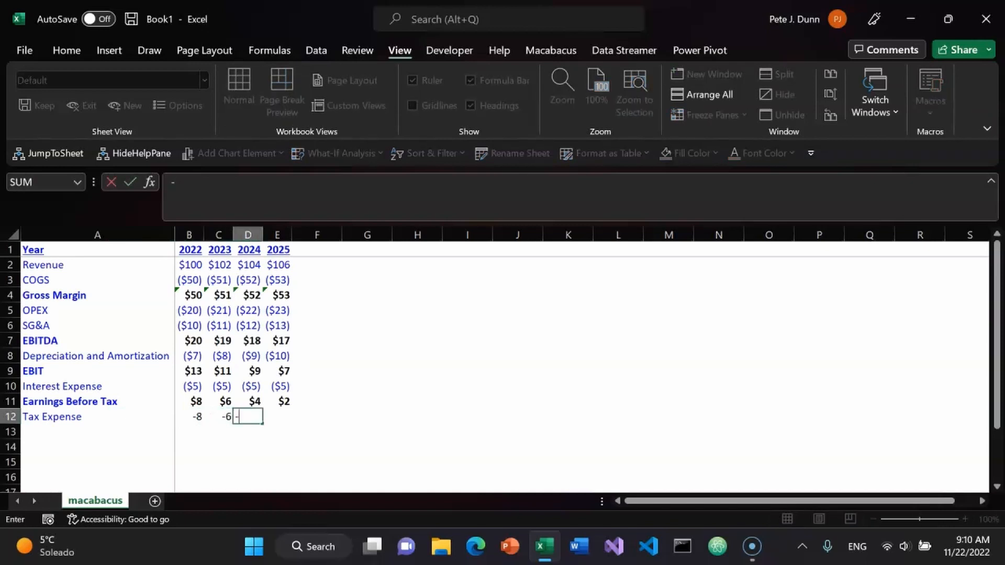
pyautogui.write('4')
pyautogui.press('Tab')
pyautogui.write('-2')
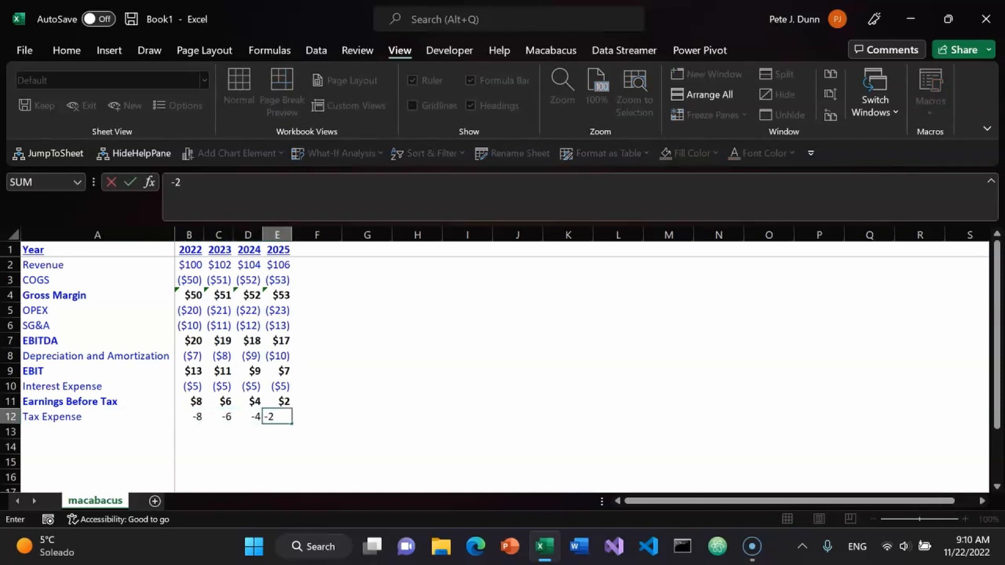
pyautogui.press('Tab')
# Copy only the formatting of the 2022 interest expense in B10 onto the tax expense values in B12 through E12
pyautogui.press('Left')
pyautogui.press('Left')
pyautogui.press('Left')
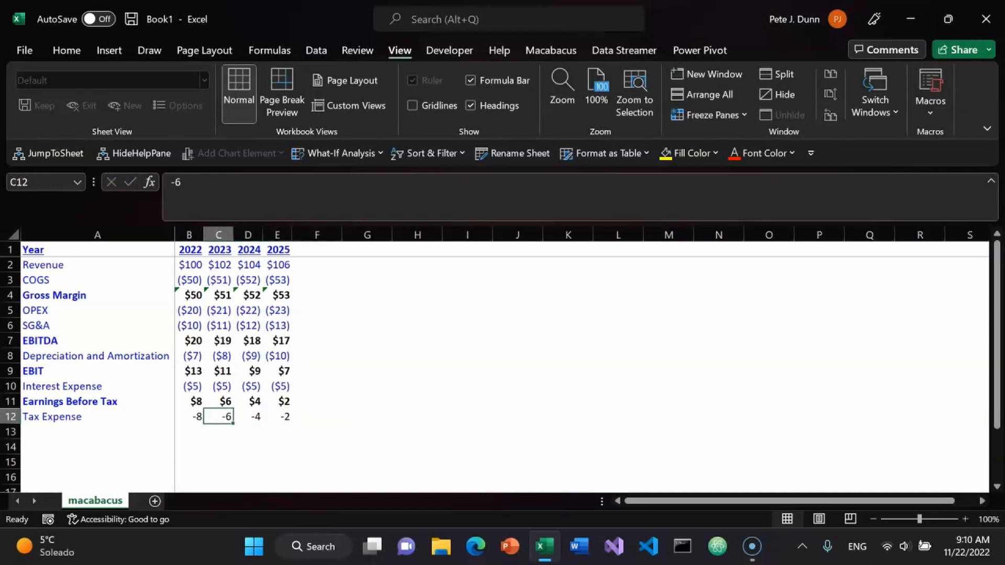
pyautogui.press('Up')
pyautogui.press('Up')
pyautogui.press('Left')
pyautogui.hotkey('ctrl', 'c')
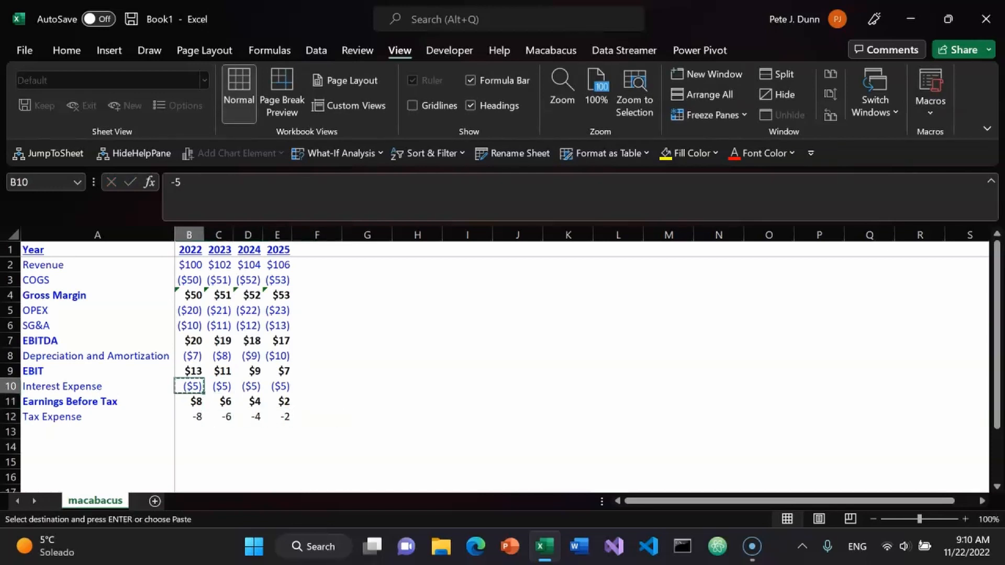
pyautogui.press('Down')
pyautogui.press('Down')
pyautogui.hotkey('shift', 'Right')
pyautogui.hotkey('shift', 'Right')
pyautogui.hotkey('shift', 'Right')
pyautogui.hotkey('ctrl', 'alt', 'v')
pyautogui.press('t')
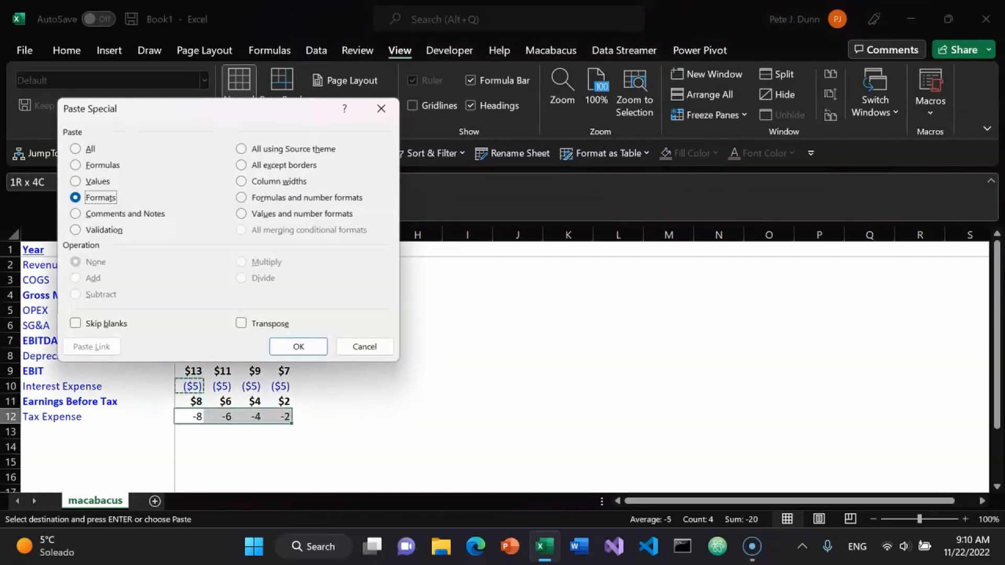
pyautogui.press('Return')
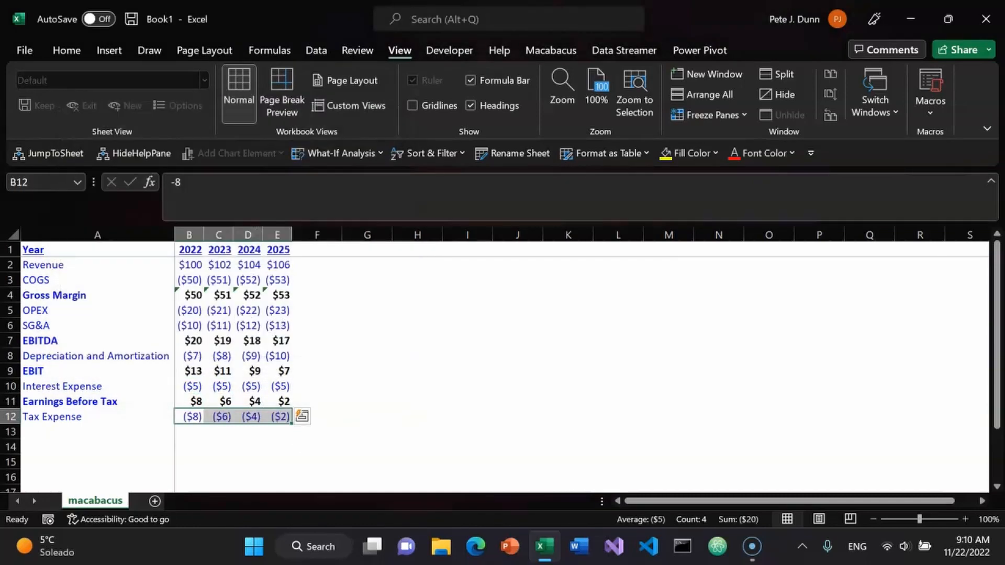
# Enter the tax rate 0.25 in the helper cell G12, beside the Tax Expense row
pyautogui.press('Right')
pyautogui.press('Right')
pyautogui.press('Right')
pyautogui.press('Right')
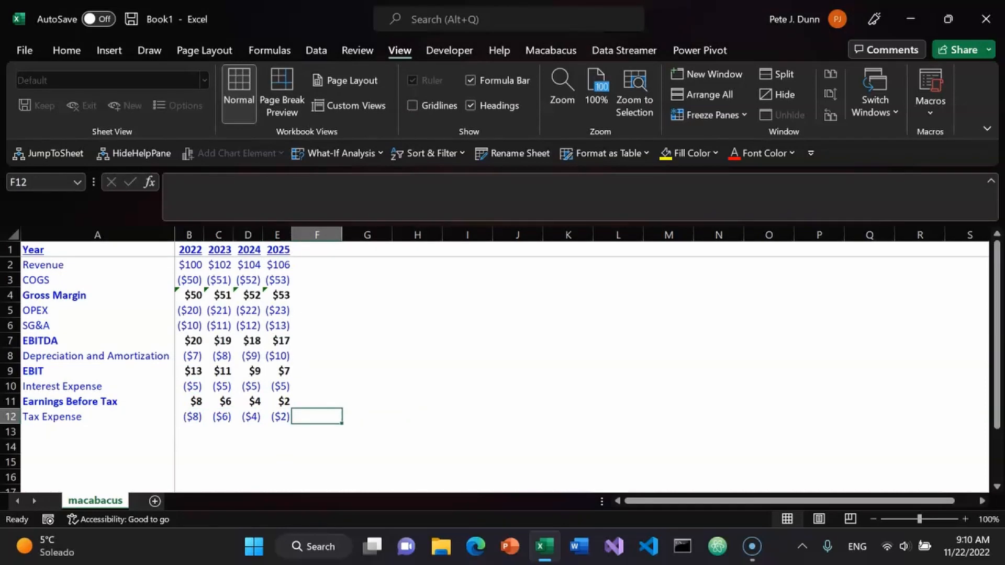
pyautogui.press('Right')
pyautogui.write('.25')
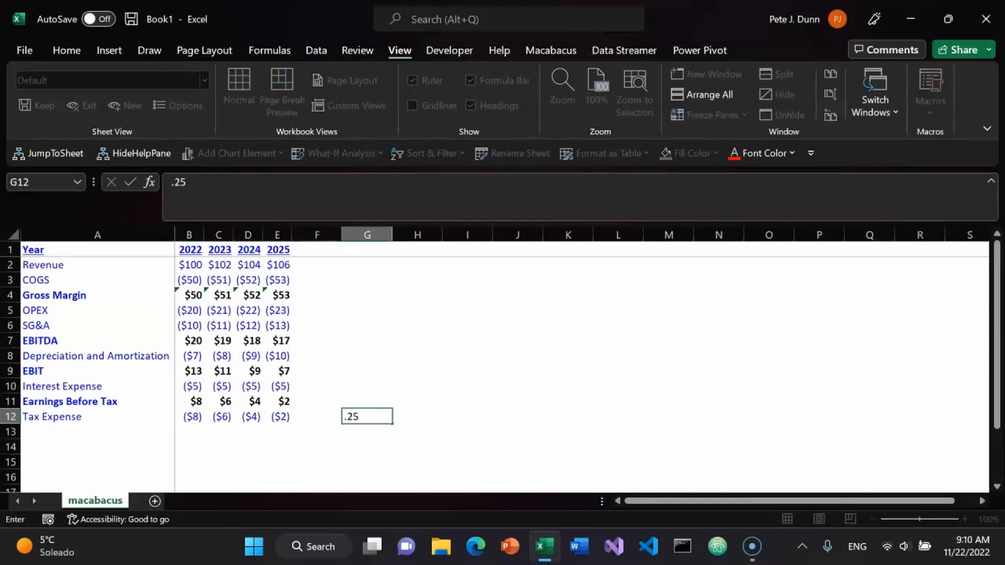
pyautogui.press('Return')
pyautogui.press('Up')
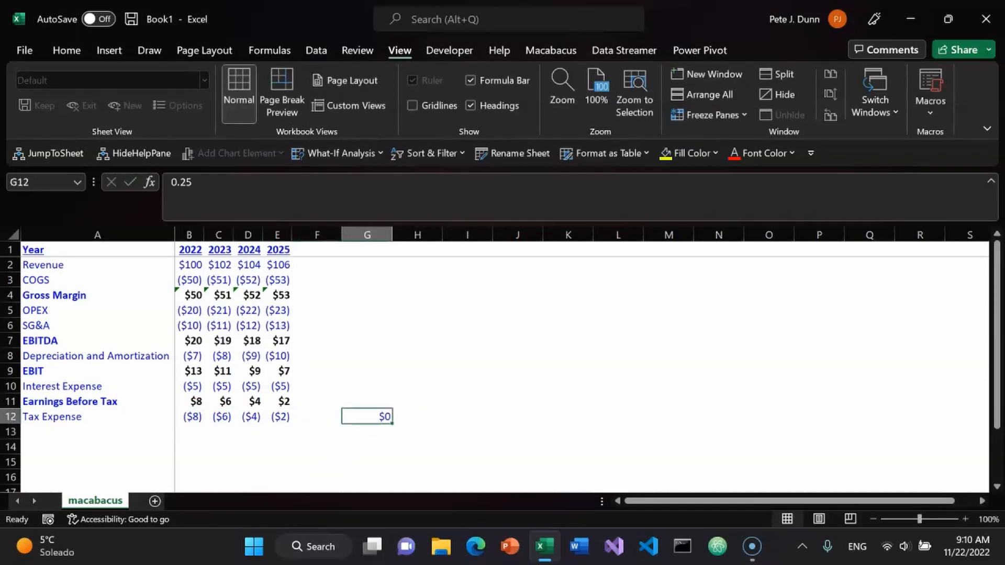
# Multiply the tax expense values in B12 through E12 by the 0.25 in G12 using Paste Special Multiply
pyautogui.hotkey('ctrl', 'c')
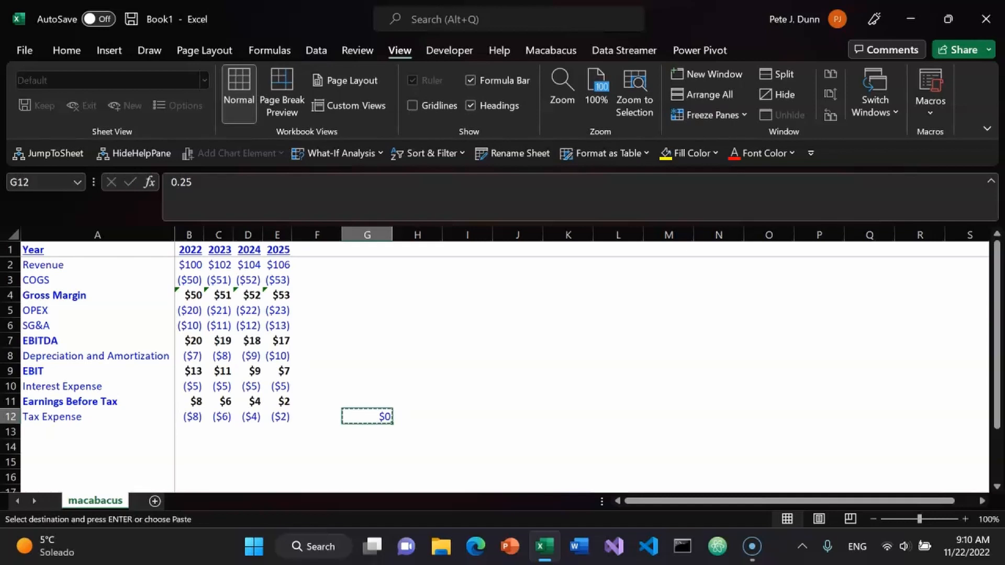
pyautogui.press('Left')
pyautogui.press('Left')
pyautogui.hotkey('ctrl', 'shift', 'Left')
pyautogui.hotkey('shift', 'Right')
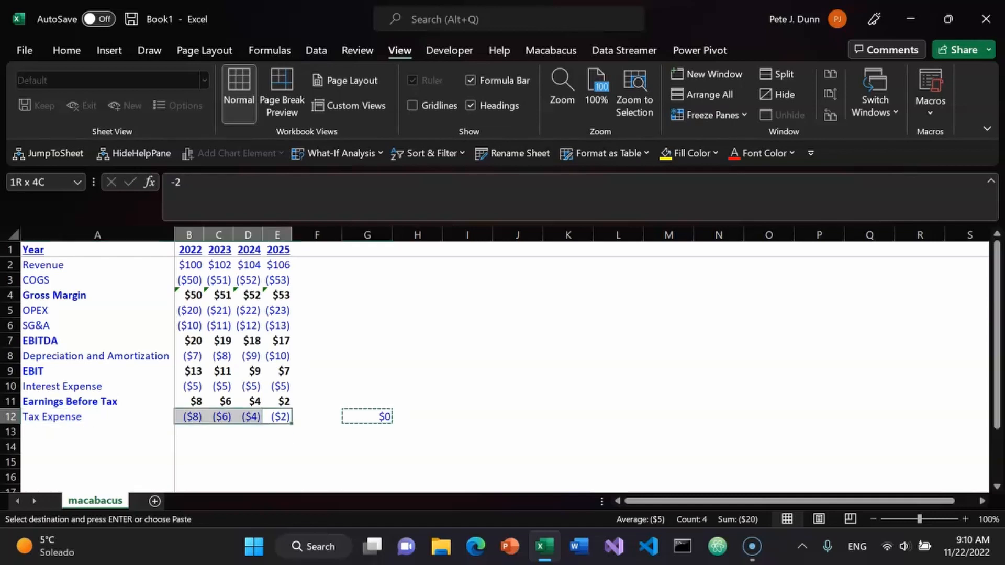
pyautogui.hotkey('ctrl', 'alt', 'v')
pyautogui.press('m')
pyautogui.press('Return')
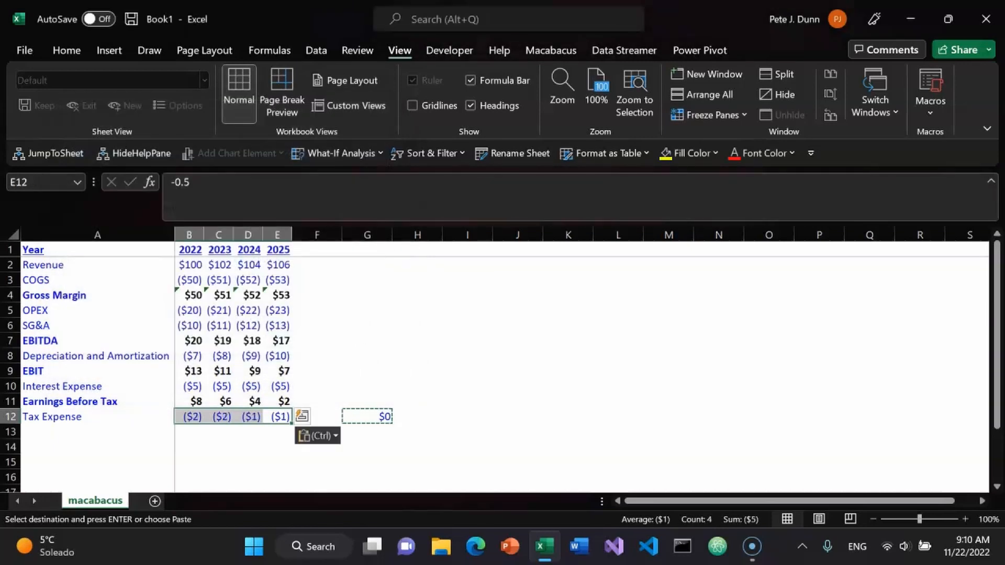
pyautogui.press('Escape')
# Apply the dollar format with two decimals to the income statement figures in B2 through E12
pyautogui.press('Left')
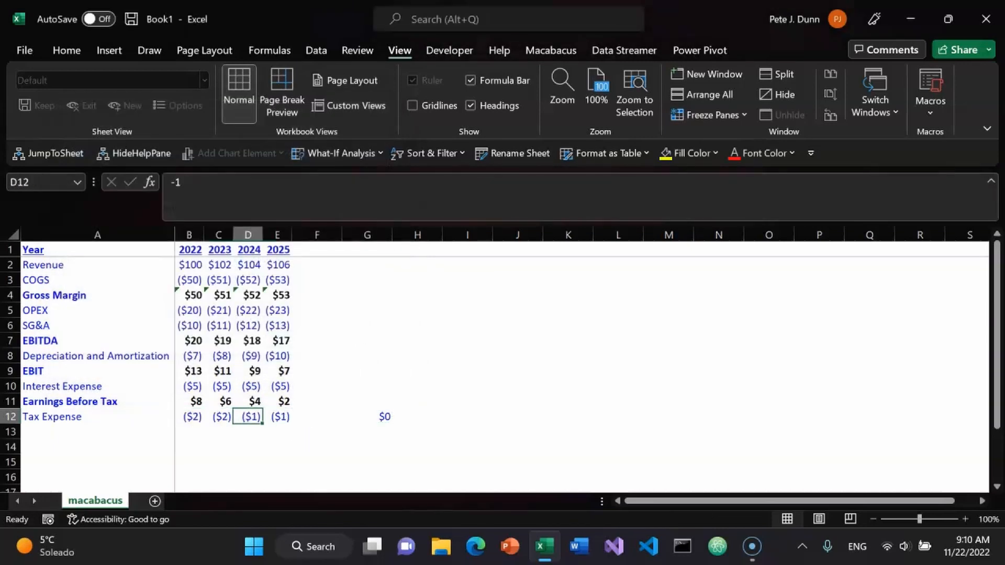
pyautogui.press('Right')
pyautogui.hotkey('ctrl', 'shift', 'Up')
pyautogui.hotkey('shift', 'Left')
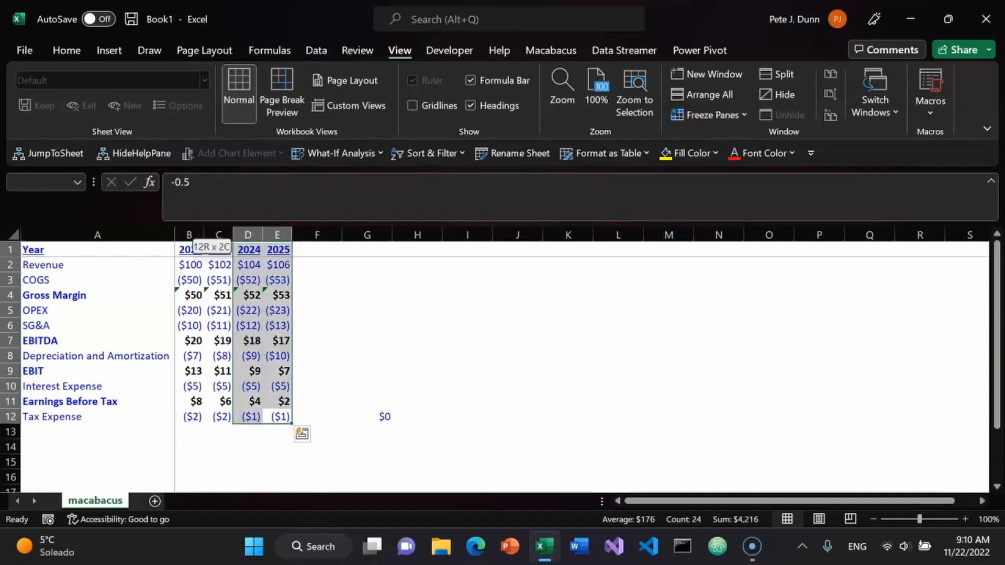
pyautogui.hotkey('shift', 'Down')
pyautogui.hotkey('shift', 'Left')
pyautogui.hotkey('shift', 'Left')
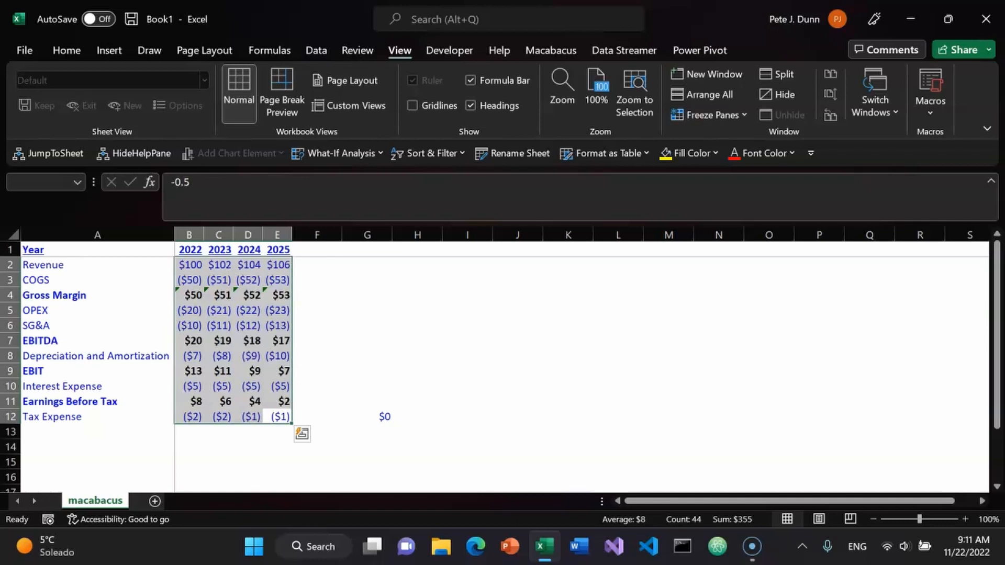
pyautogui.hotkey('ctrl', 'shift', '4')
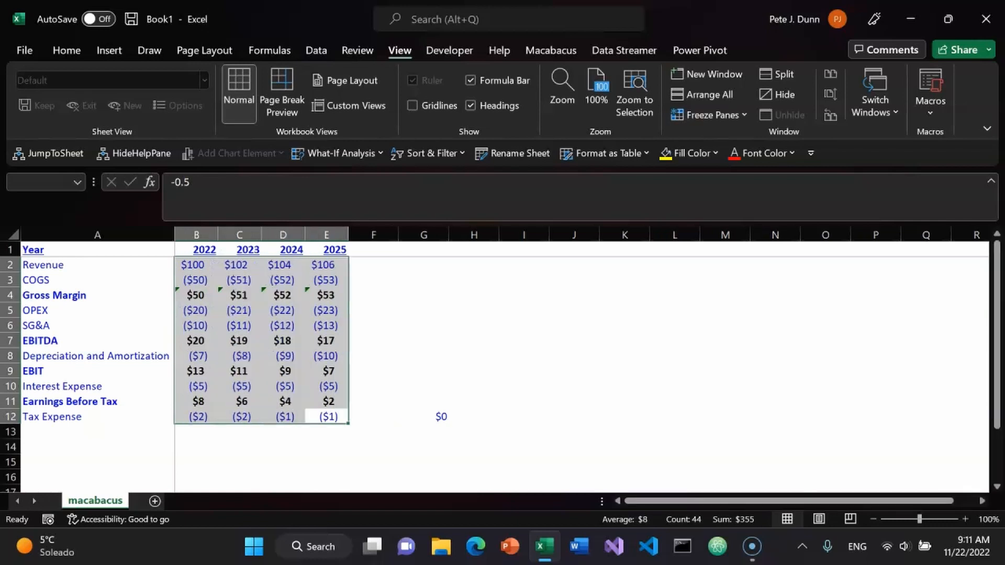
pyautogui.hotkey('ctrl', 'shift', '4')
pyautogui.hotkey('ctrl', 'shift', '4')
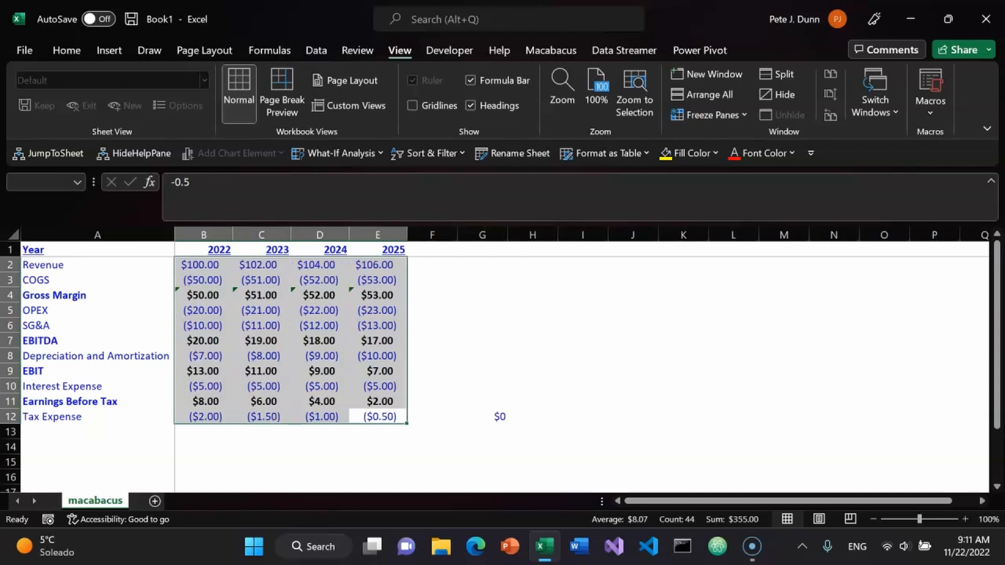
# Enter the label "Net Income" in A13, below Tax Expense
pyautogui.press('Down')
pyautogui.press('Left')
pyautogui.press('Left')
pyautogui.press('Left')
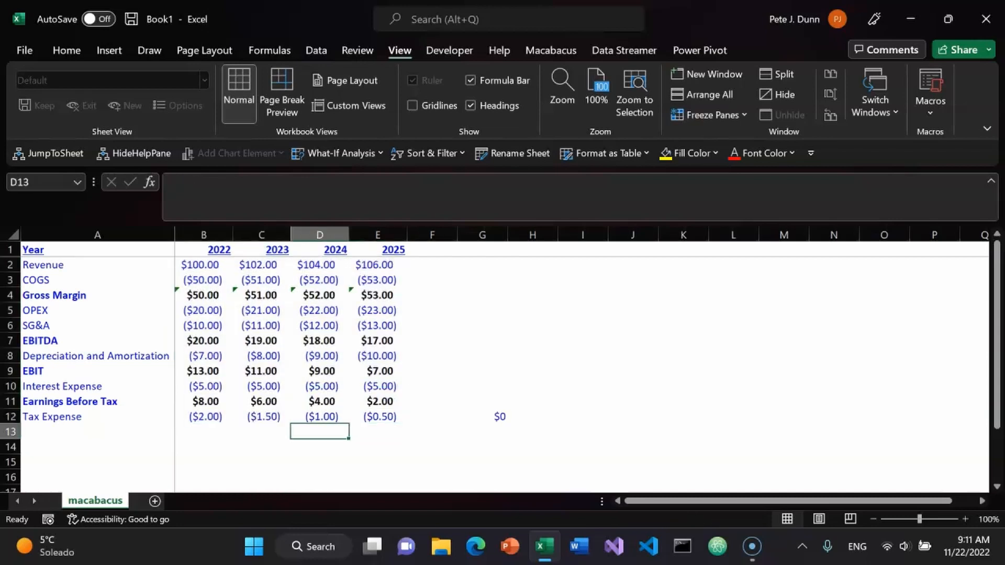
pyautogui.press('Left')
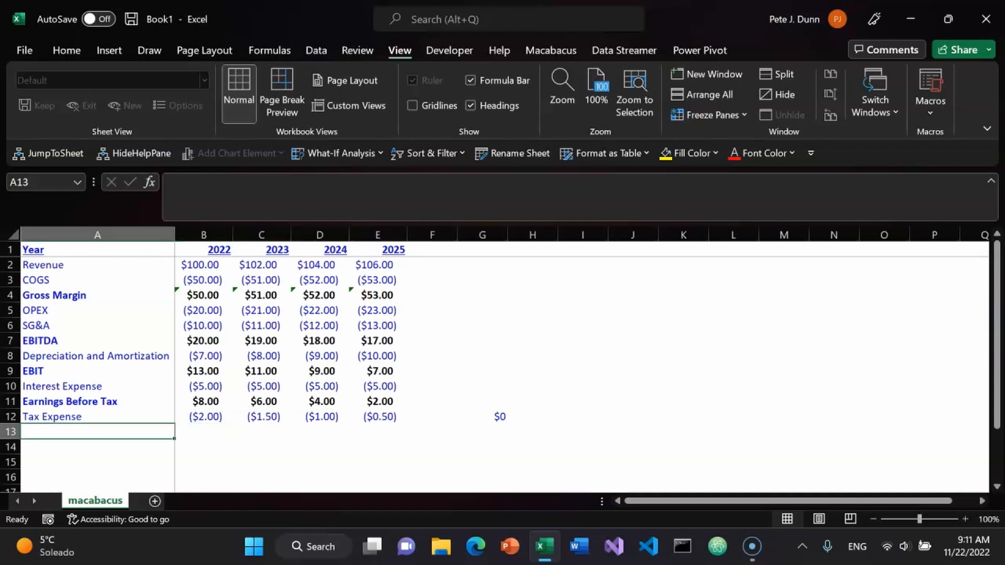
pyautogui.write('N')
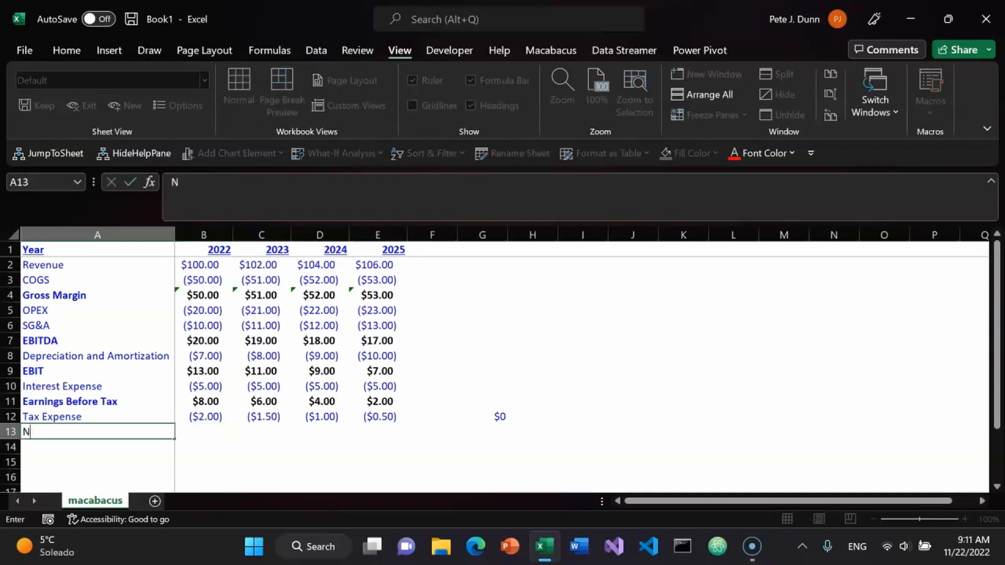
pyautogui.write('et Income')
pyautogui.press('Return')
pyautogui.press('Up')
pyautogui.press('Right')
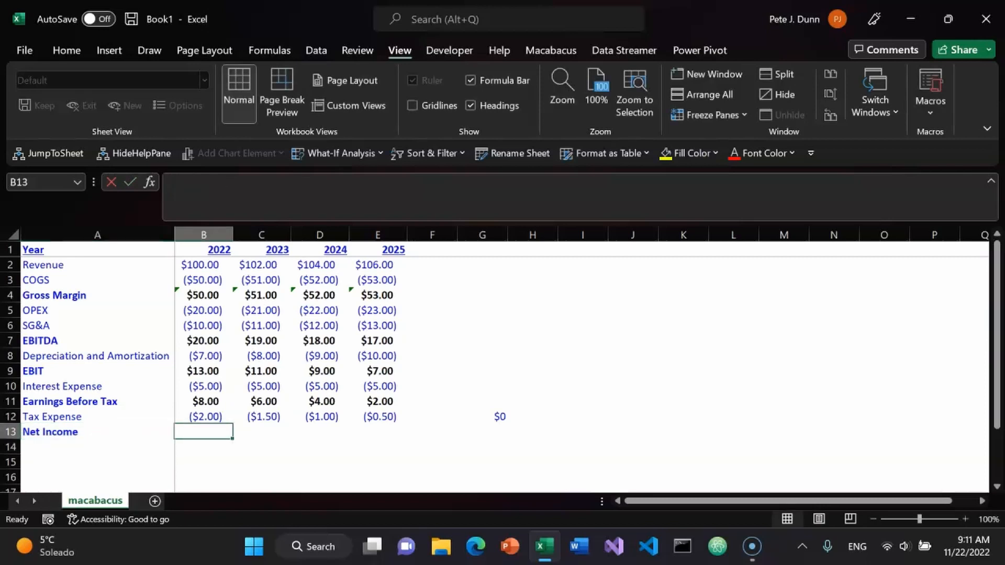
# Calculate 2022 net income in B13 with =SUM(B11:B12), adding earnings before tax and tax expense
pyautogui.write('=sum')
pyautogui.press('Tab')
pyautogui.moveTo(210, 416); pyautogui.dragTo(225, 398)
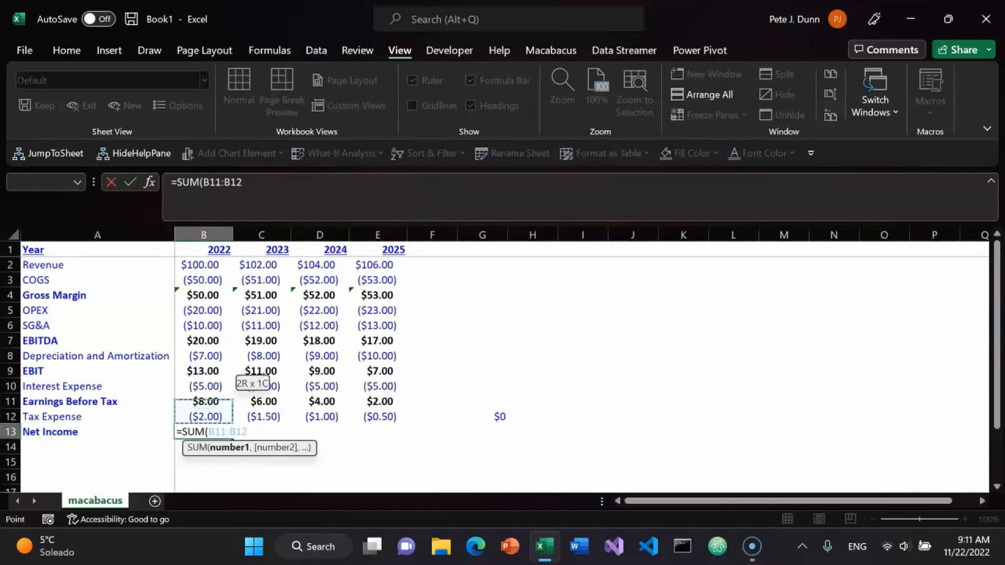
pyautogui.press('Return')
pyautogui.press('Up')
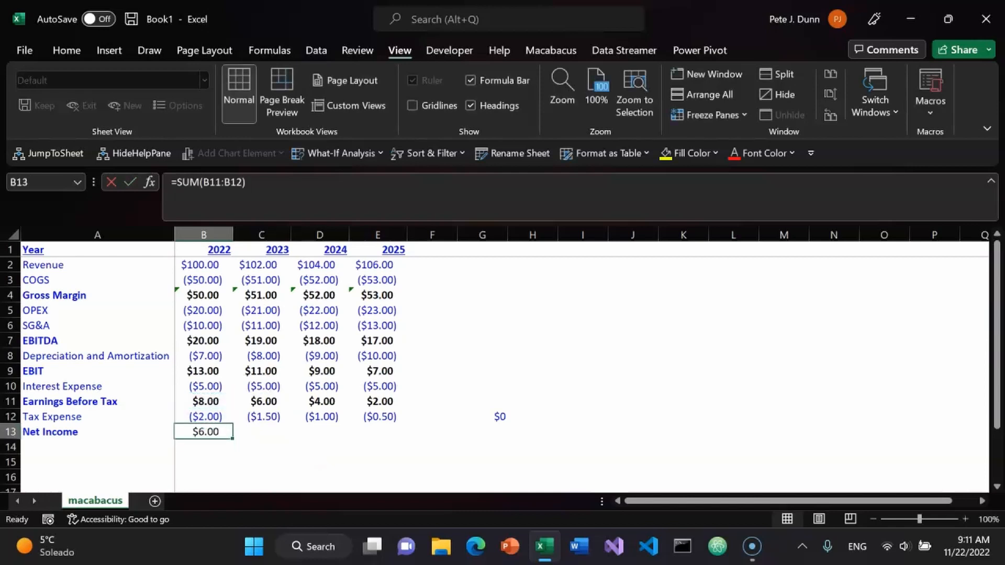
# Bold the 2022 net income in B13 and fill its formula across to E13 for 2023 to 2025
pyautogui.hotkey('ctrl', 'b')
pyautogui.hotkey('shift', 'Right')
pyautogui.hotkey('shift', 'Right')
pyautogui.hotkey('shift', 'Right')
pyautogui.hotkey('ctrl', 'r')
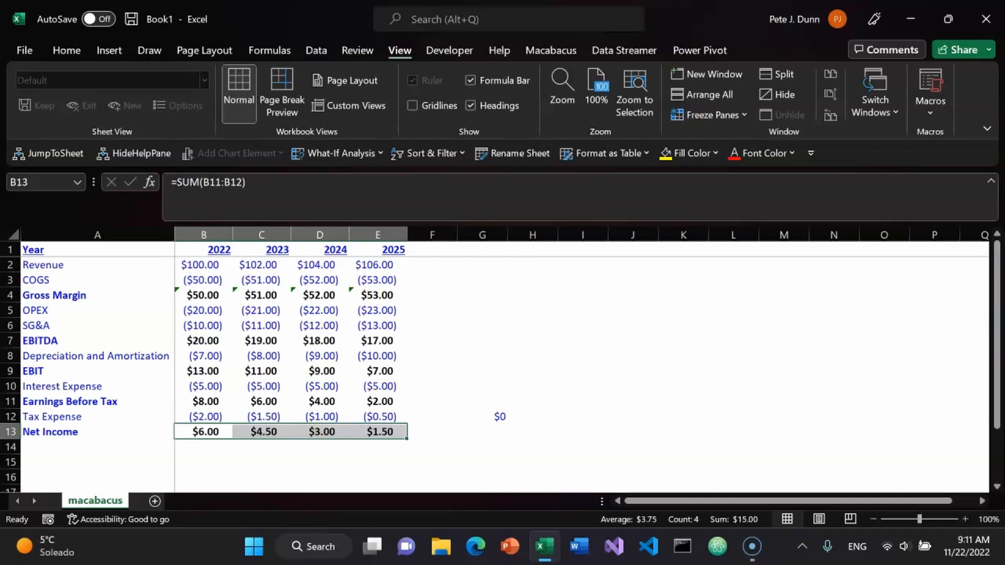
# Enter the test value 1 in the empty cell G6, outside the income statement
pyautogui.press('Right')
pyautogui.press('Right')
pyautogui.press('Right')
pyautogui.press('Right')
pyautogui.press('Right')
pyautogui.press('Right')
pyautogui.press('Right')
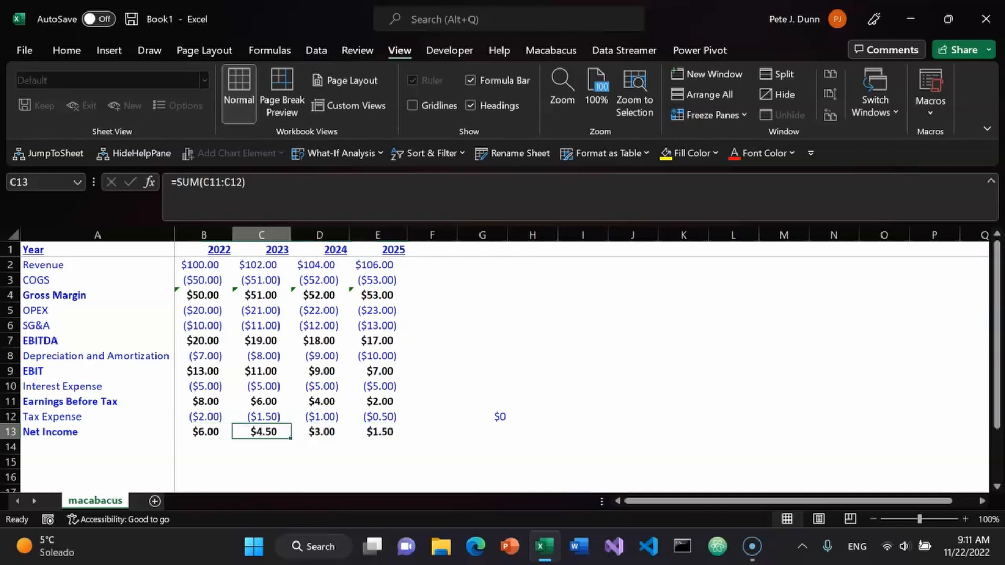
pyautogui.press('Up')
pyautogui.press('Up')
pyautogui.press('Up')
pyautogui.press('Up')
pyautogui.press('Up')
pyautogui.press('Up')
pyautogui.press('Up')
pyautogui.press('Left')
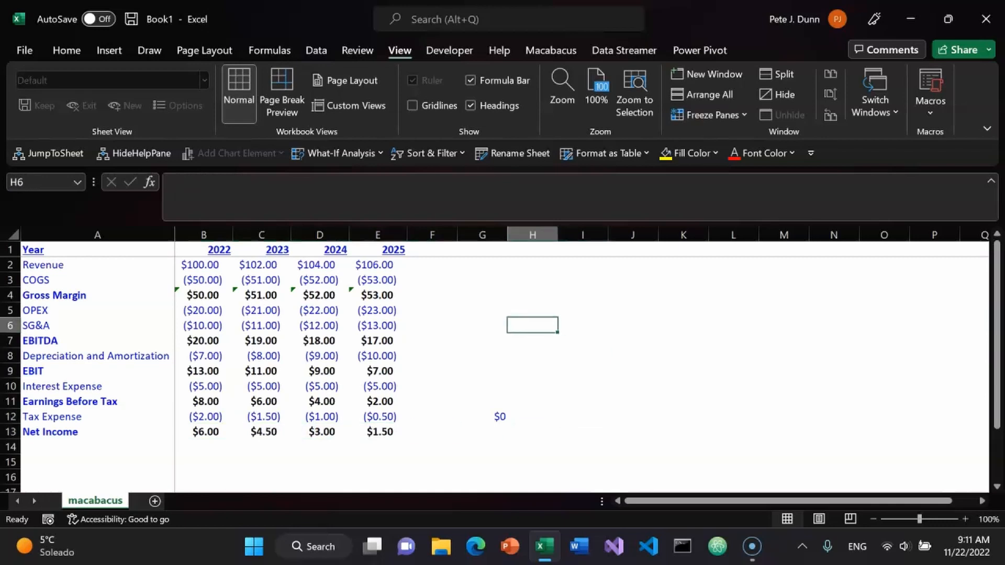
pyautogui.press('Left')
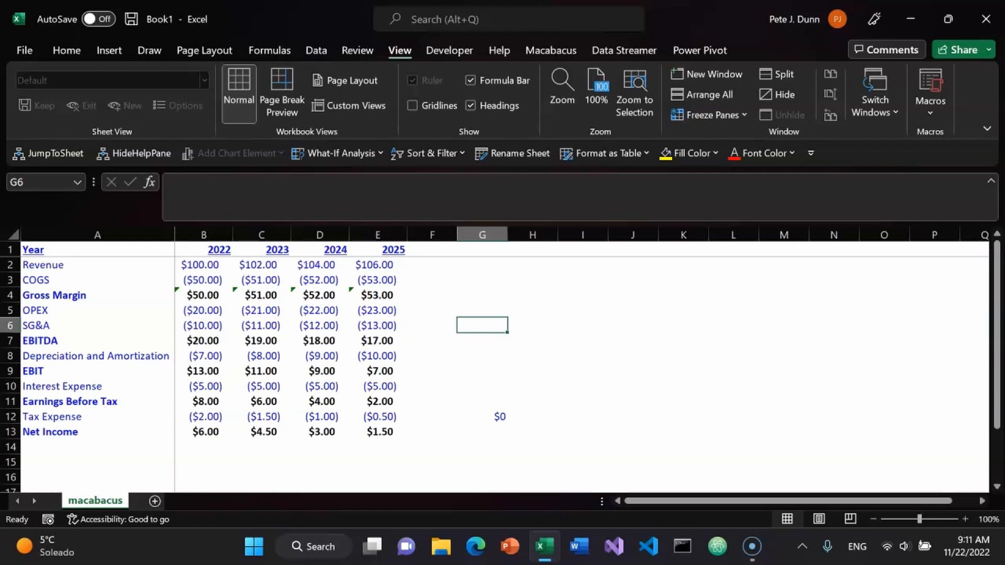
pyautogui.write('1')
pyautogui.press('Return')
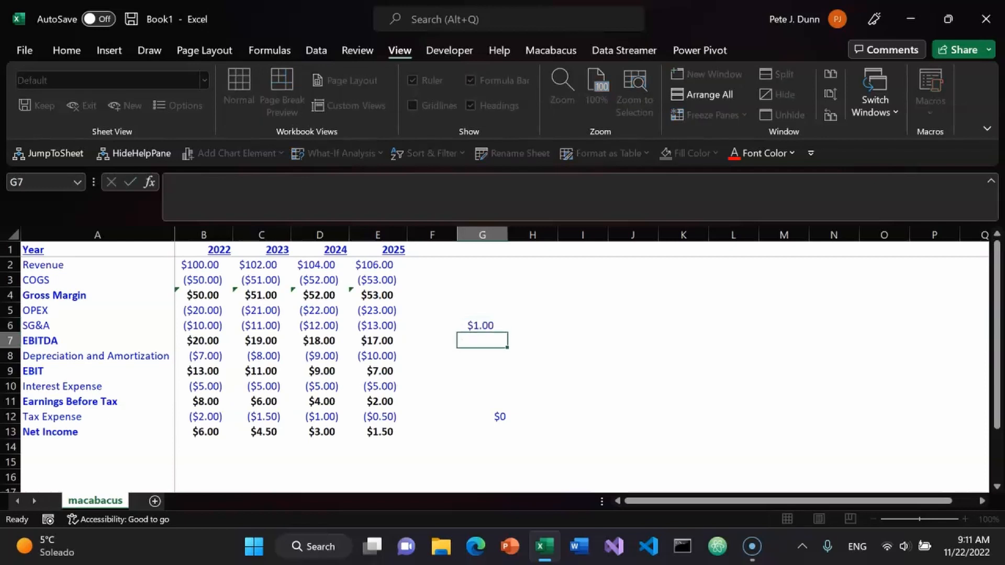
pyautogui.press('Up')
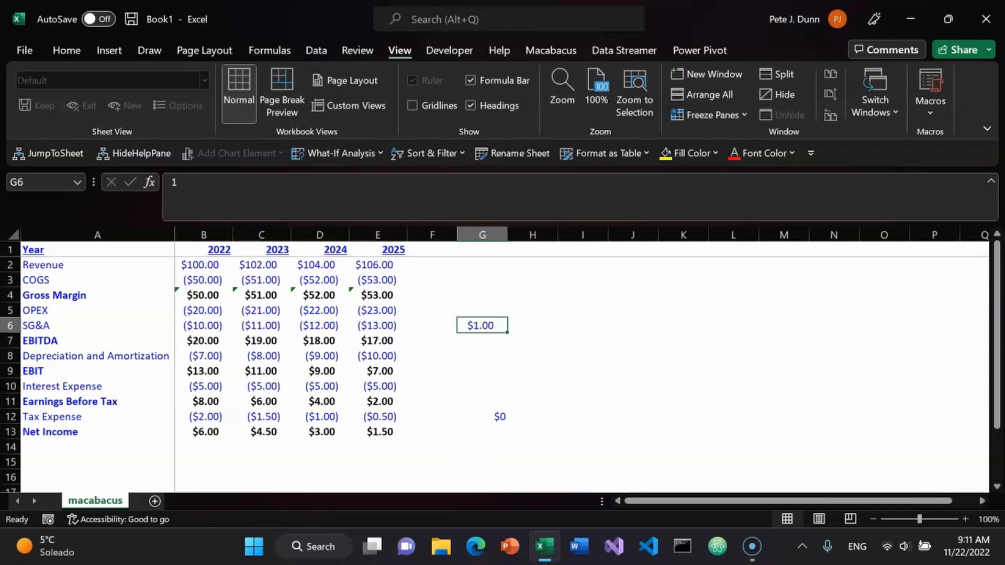
# Cycle the test value in G6 through the available general number formats
pyautogui.hotkey('ctrl', 'shift', '1')
pyautogui.hotkey('ctrl', 'shift', '1')
pyautogui.hotkey('ctrl', 'shift', '1')
pyautogui.hotkey('ctrl', 'shift', '1')
pyautogui.hotkey('ctrl', 'shift', '1')
pyautogui.hotkey('ctrl', 'shift', '1')
pyautogui.hotkey('ctrl', 'shift', '1')
pyautogui.hotkey('ctrl', 'shift', '1')
pyautogui.hotkey('ctrl', 'shift', '1')
pyautogui.hotkey('ctrl', 'shift', '1')
pyautogui.hotkey('ctrl', 'shift', '1')
pyautogui.hotkey('ctrl', 'shift', '1')
pyautogui.hotkey('ctrl', 'shift', '1')
pyautogui.hotkey('ctrl', 'shift', '1')
# Delete the 0.25 helper value from G12
pyautogui.hotkey('ctrl', 'Down')
pyautogui.press('Down')
pyautogui.press('Delete')
pyautogui.hotkey('ctrl', 'Up')
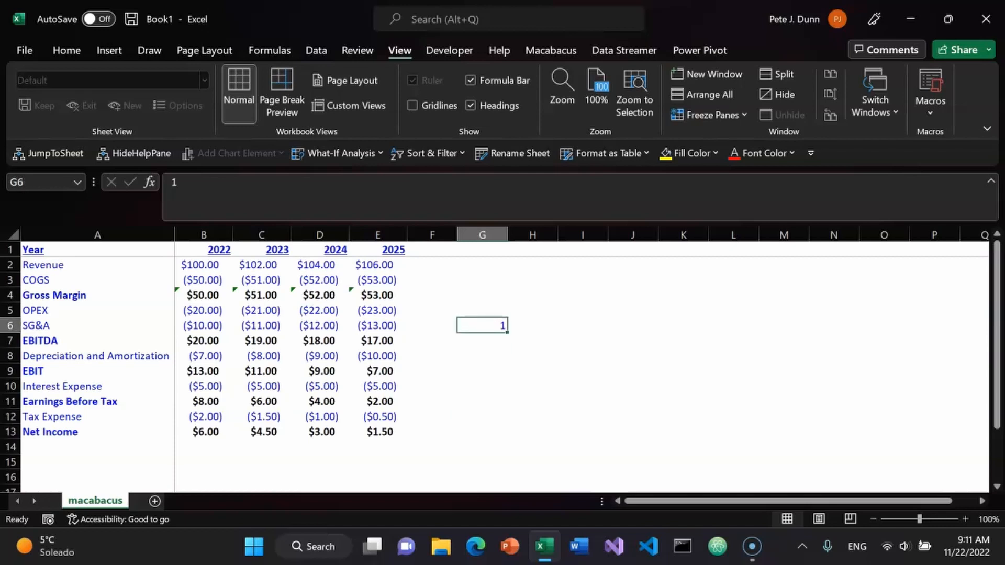
# Cycle the test value in G6 through the available percentage formats
pyautogui.hotkey('ctrl', 'shift', '5')
pyautogui.hotkey('ctrl', 'shift', '5')
pyautogui.hotkey('ctrl', 'shift', '5')
pyautogui.hotkey('ctrl', 'shift', '5')
pyautogui.hotkey('ctrl', 'shift', '5')
pyautogui.hotkey('ctrl', 'shift', '5')
pyautogui.hotkey('ctrl', 'shift', '5')
pyautogui.hotkey('ctrl', 'shift', '5')
pyautogui.hotkey('ctrl', 'shift', '5')
pyautogui.hotkey('ctrl', 'shift', '5')
pyautogui.hotkey('ctrl', 'shift', '5')
pyautogui.hotkey('ctrl', 'shift', '5')
pyautogui.hotkey('ctrl', 'shift', '5')
pyautogui.hotkey('ctrl', 'shift', '5')
pyautogui.hotkey('ctrl', 'shift', '5')
pyautogui.hotkey('ctrl', 'shift', '5')
pyautogui.hotkey('ctrl', 'shift', '5')
pyautogui.hotkey('ctrl', 'shift', '5')
pyautogui.hotkey('ctrl', 'shift', '5')
pyautogui.hotkey('ctrl', 'shift', '5')
pyautogui.hotkey('ctrl', 'shift', '5')
pyautogui.hotkey('ctrl', 'shift', '5')
# Delete the test value from G6 and return to cell A1
pyautogui.press('Delete')
pyautogui.hotkey('ctrl', 'Left')
pyautogui.hotkey('ctrl', 'Left')
pyautogui.press('Up')
pyautogui.hotkey('ctrl', 'Up')
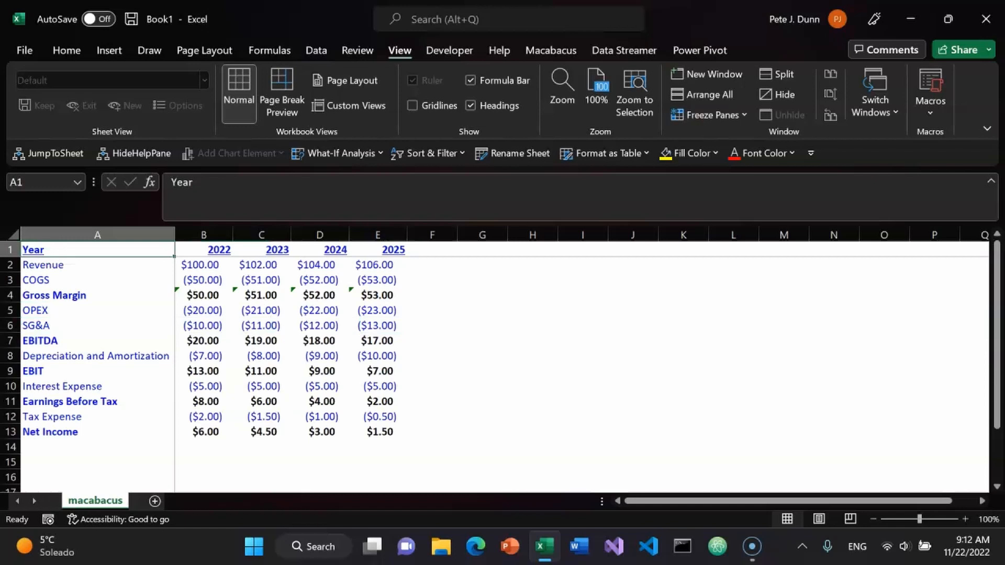
# Zoom the worksheet in to 120%
pyautogui.hotkey('ctrl', 'alt', '=')
pyautogui.hotkey('ctrl', 'alt', '=')
pyautogui.hotkey('ctrl', 'alt', '=')
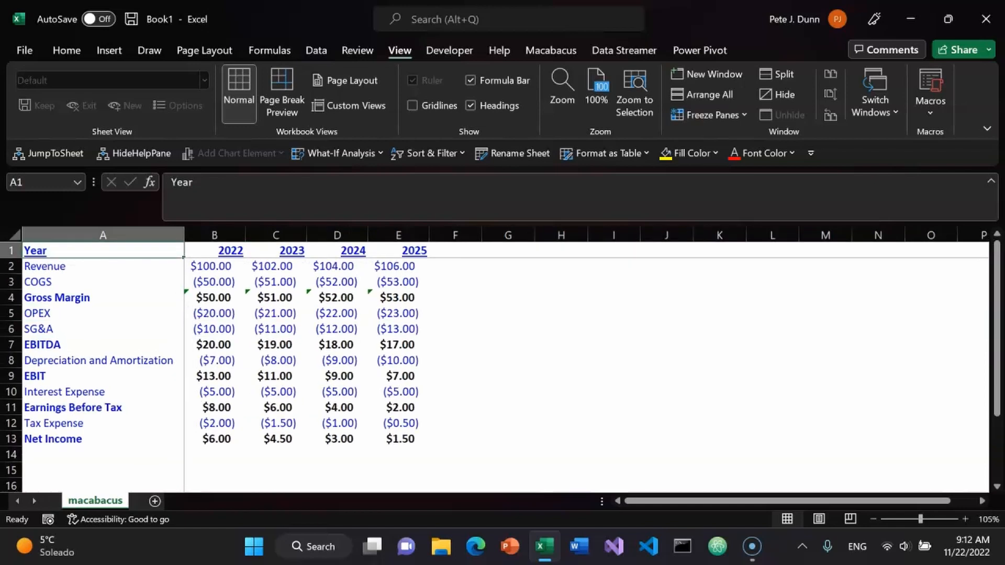
pyautogui.hotkey('ctrl', 'alt', '=')
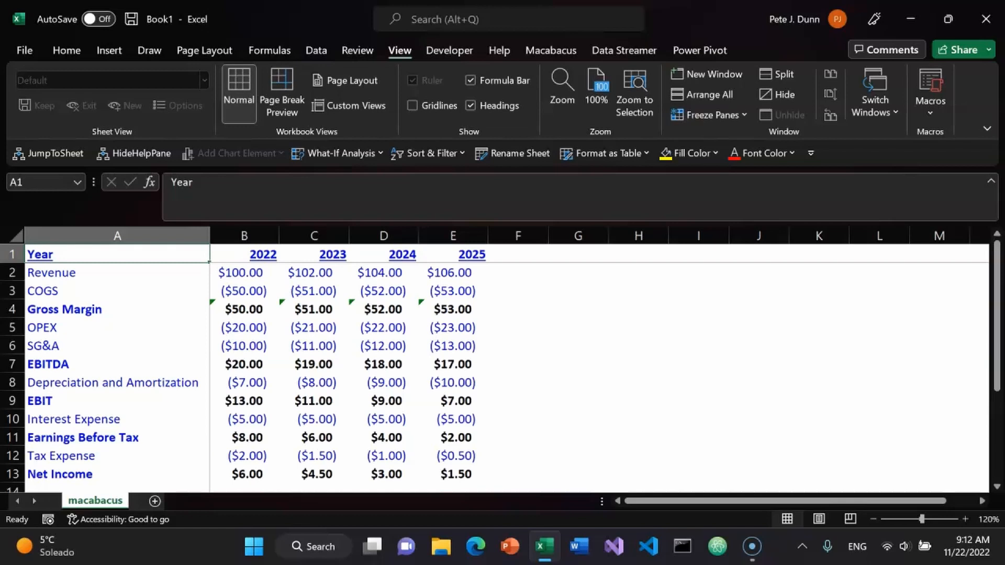
pyautogui.hotkey('alt', 'Tab')
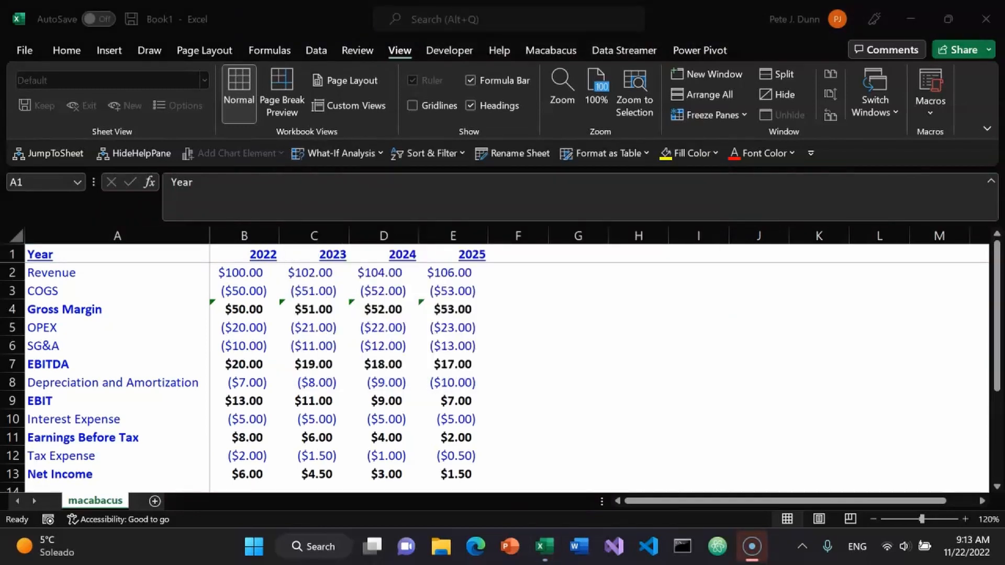